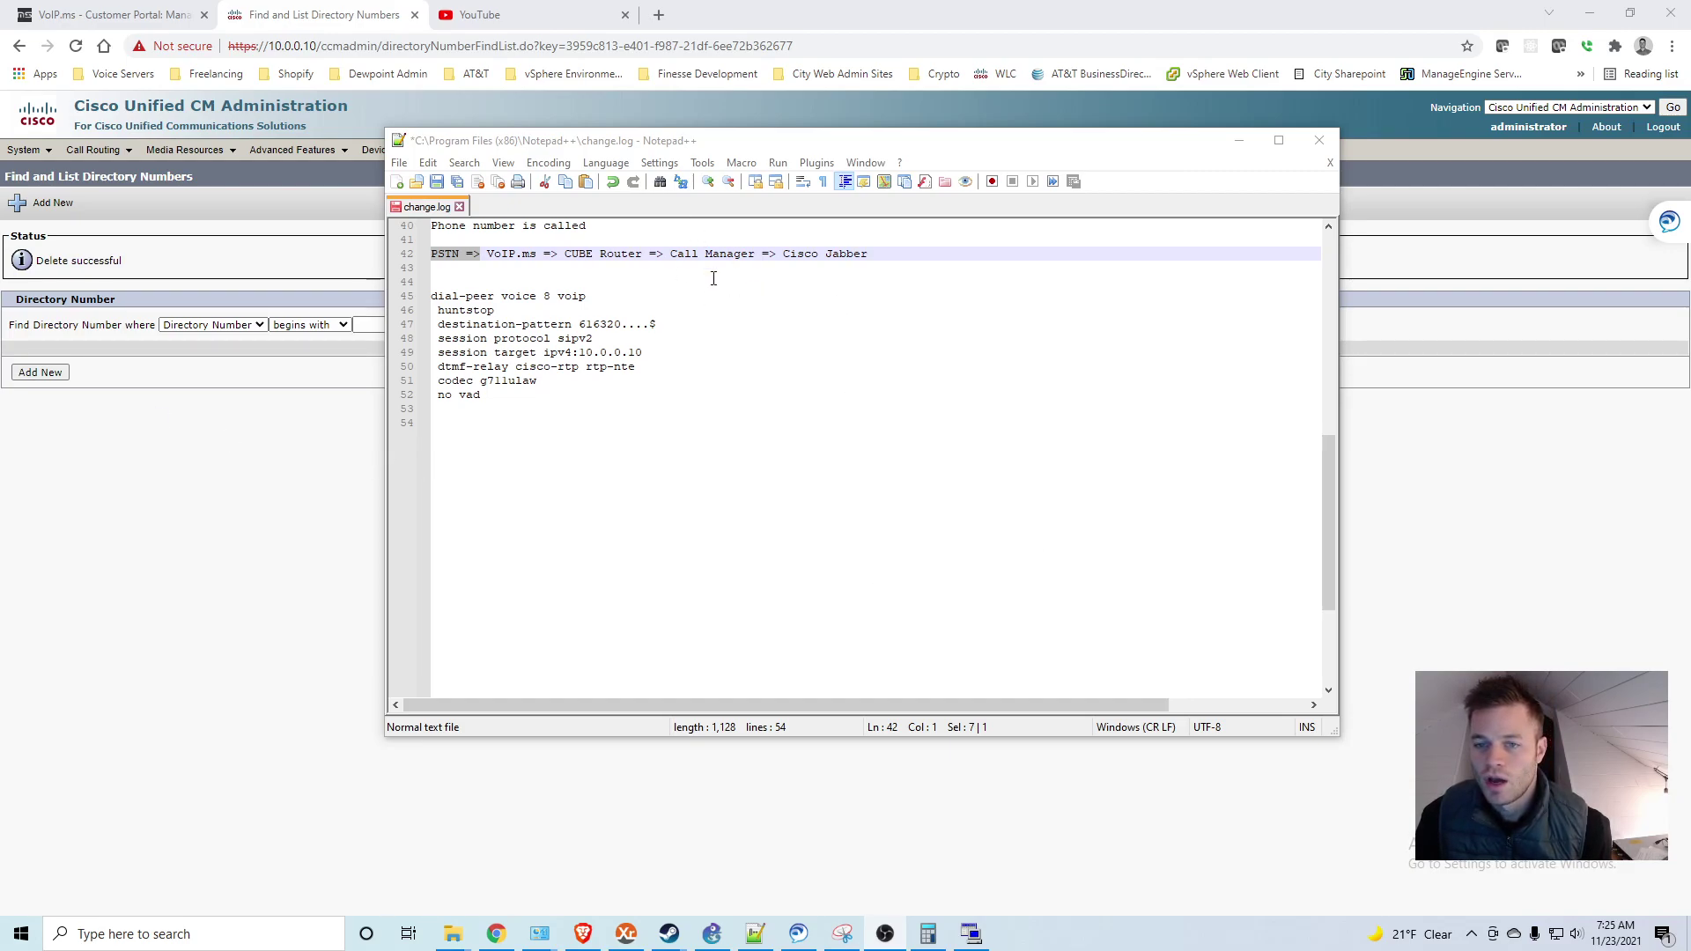
Step: Review the change.log call flow, highlighting PSTN and VoIP.ms
{"action": "left_click", "coordinate": [885, 256]}
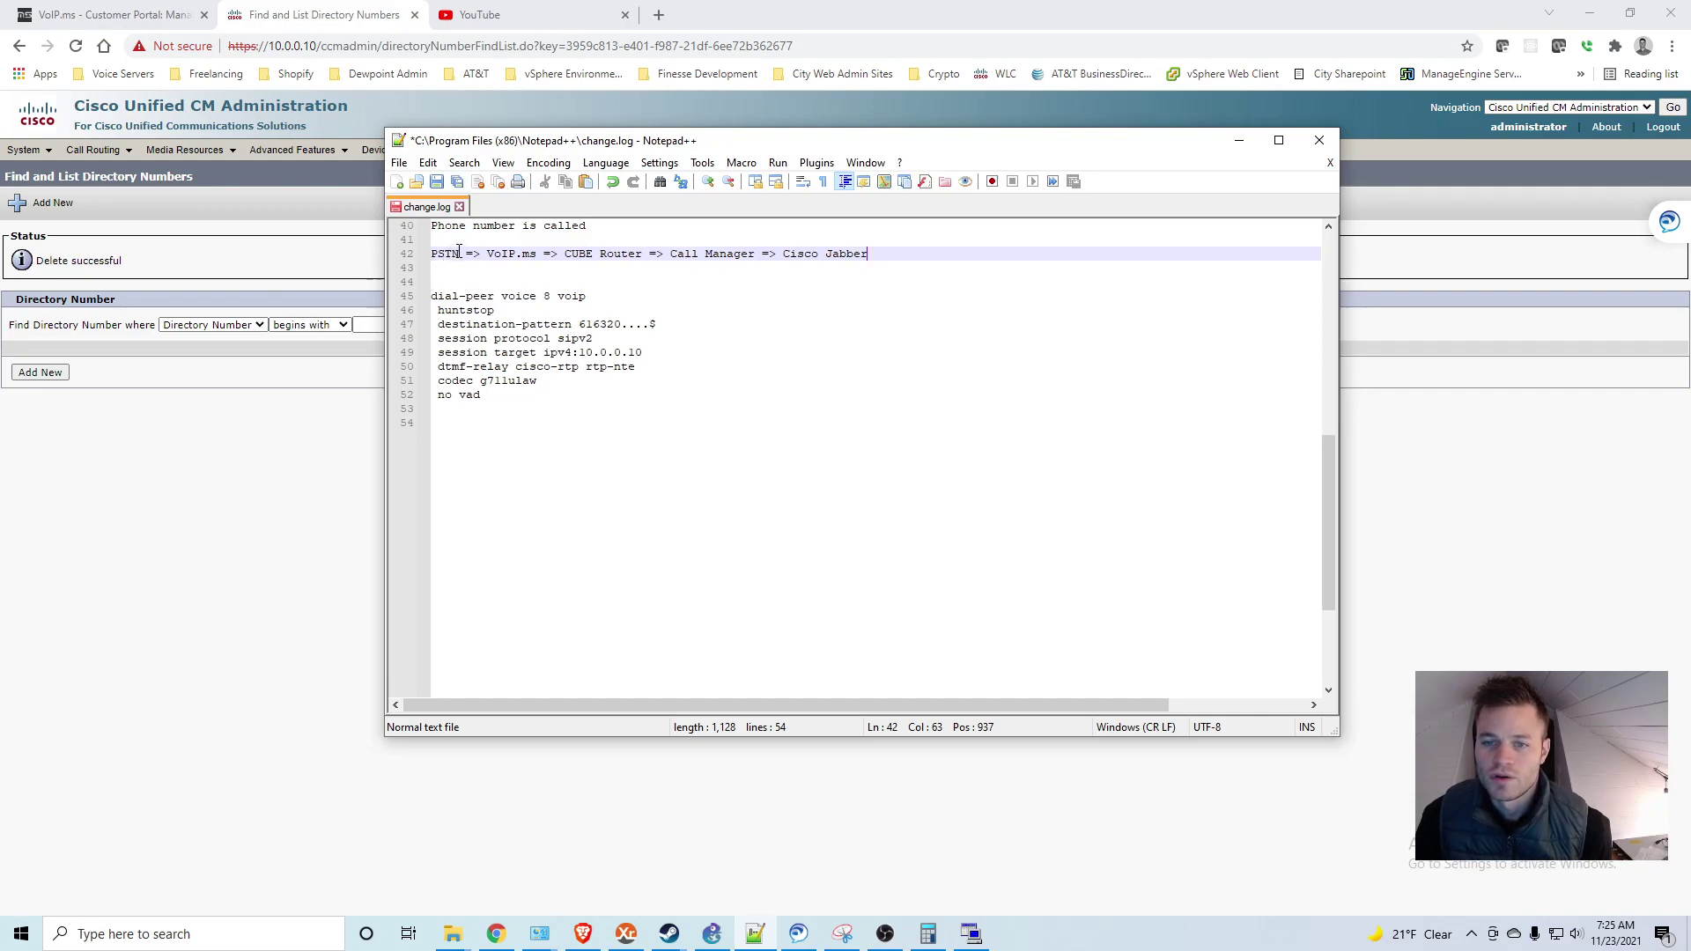
{"action": "left_click_drag", "start_coordinate": [460, 253], "coordinate": [430, 252]}
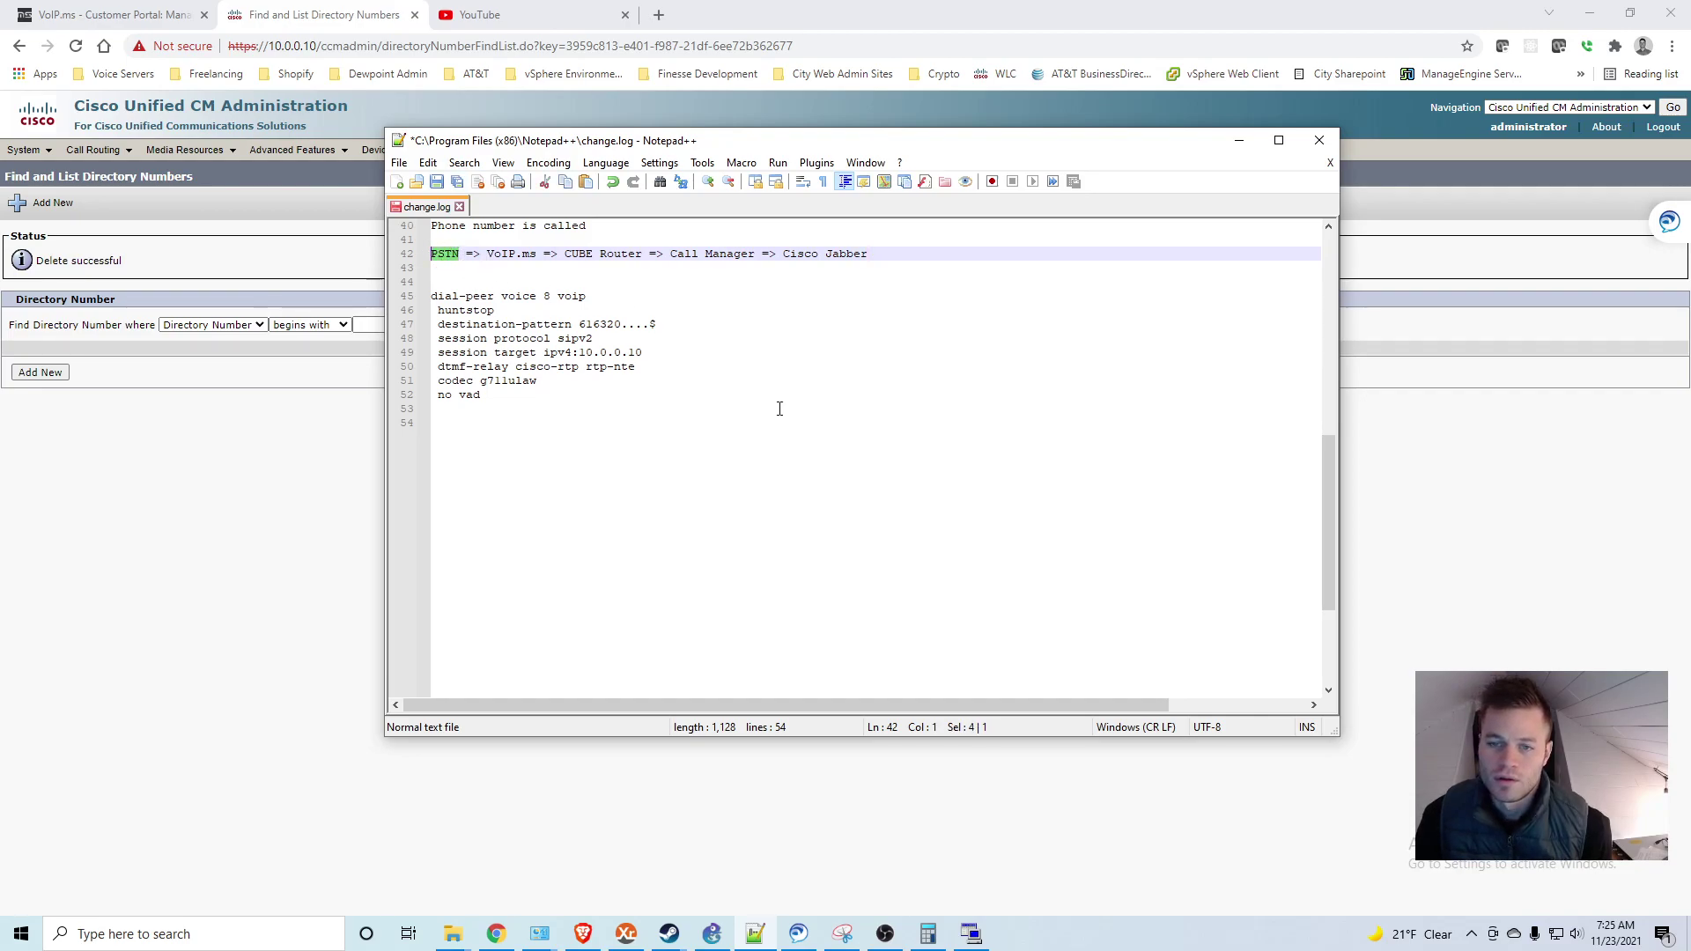
{"action": "left_click_drag", "start_coordinate": [604, 226], "coordinate": [462, 280]}
{"action": "scroll", "coordinate": [617, 440], "scroll_direction": "down", "scroll_amount": 12}
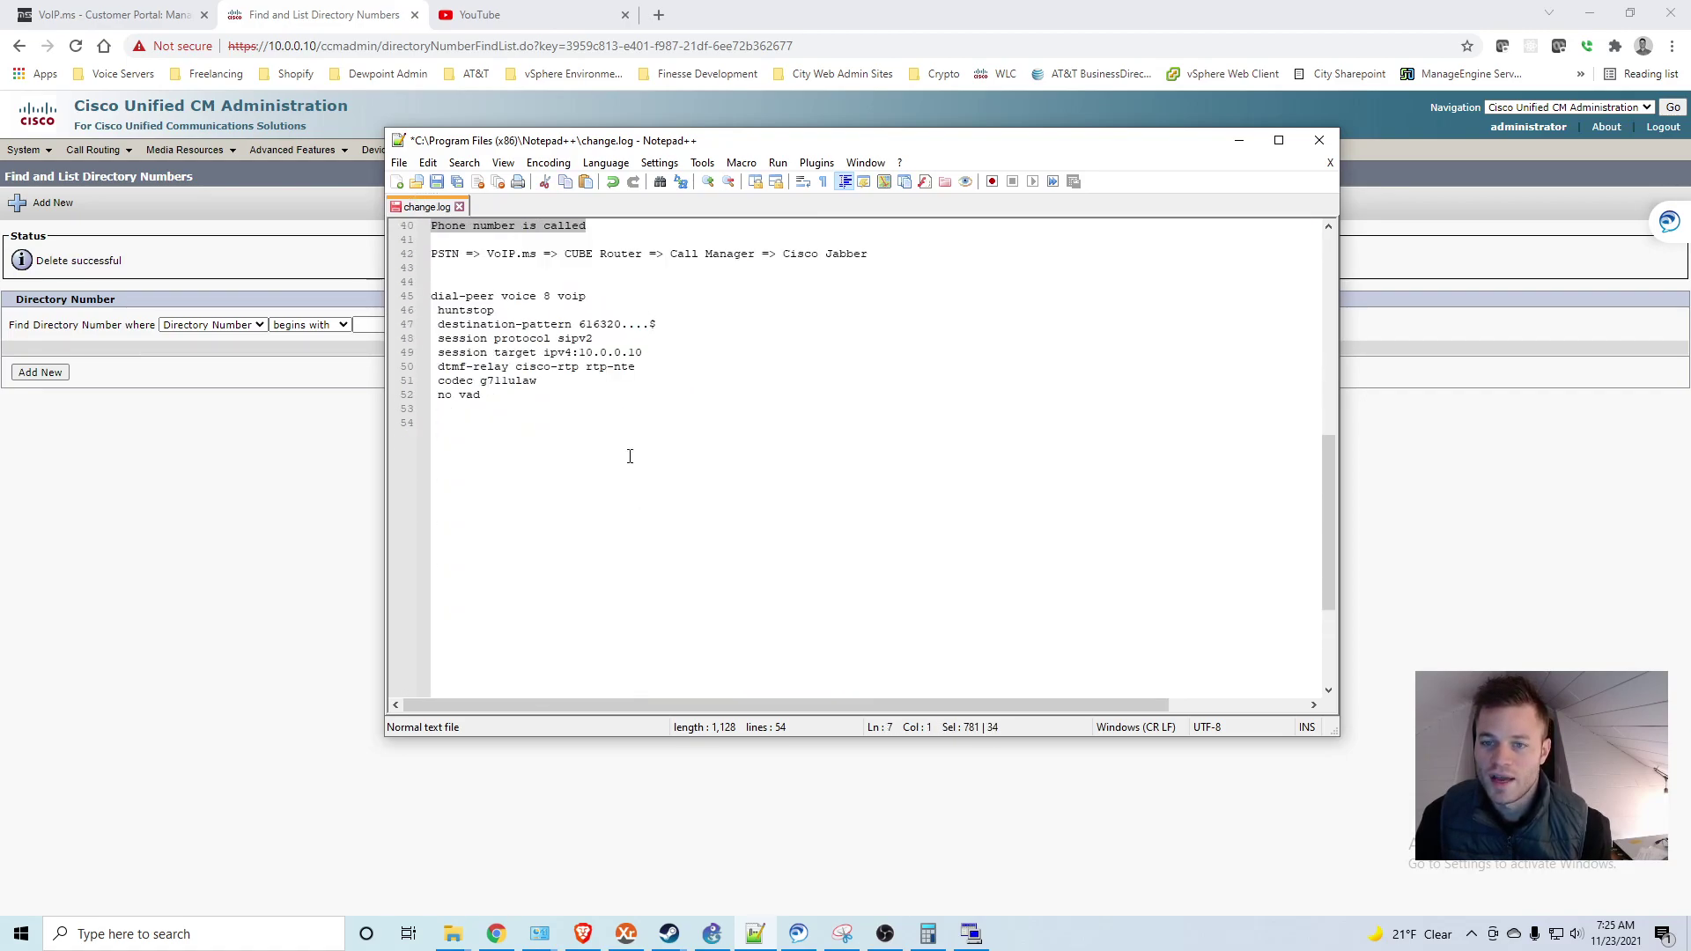
{"action": "left_click", "coordinate": [649, 516]}
{"action": "left_click", "coordinate": [590, 227]}
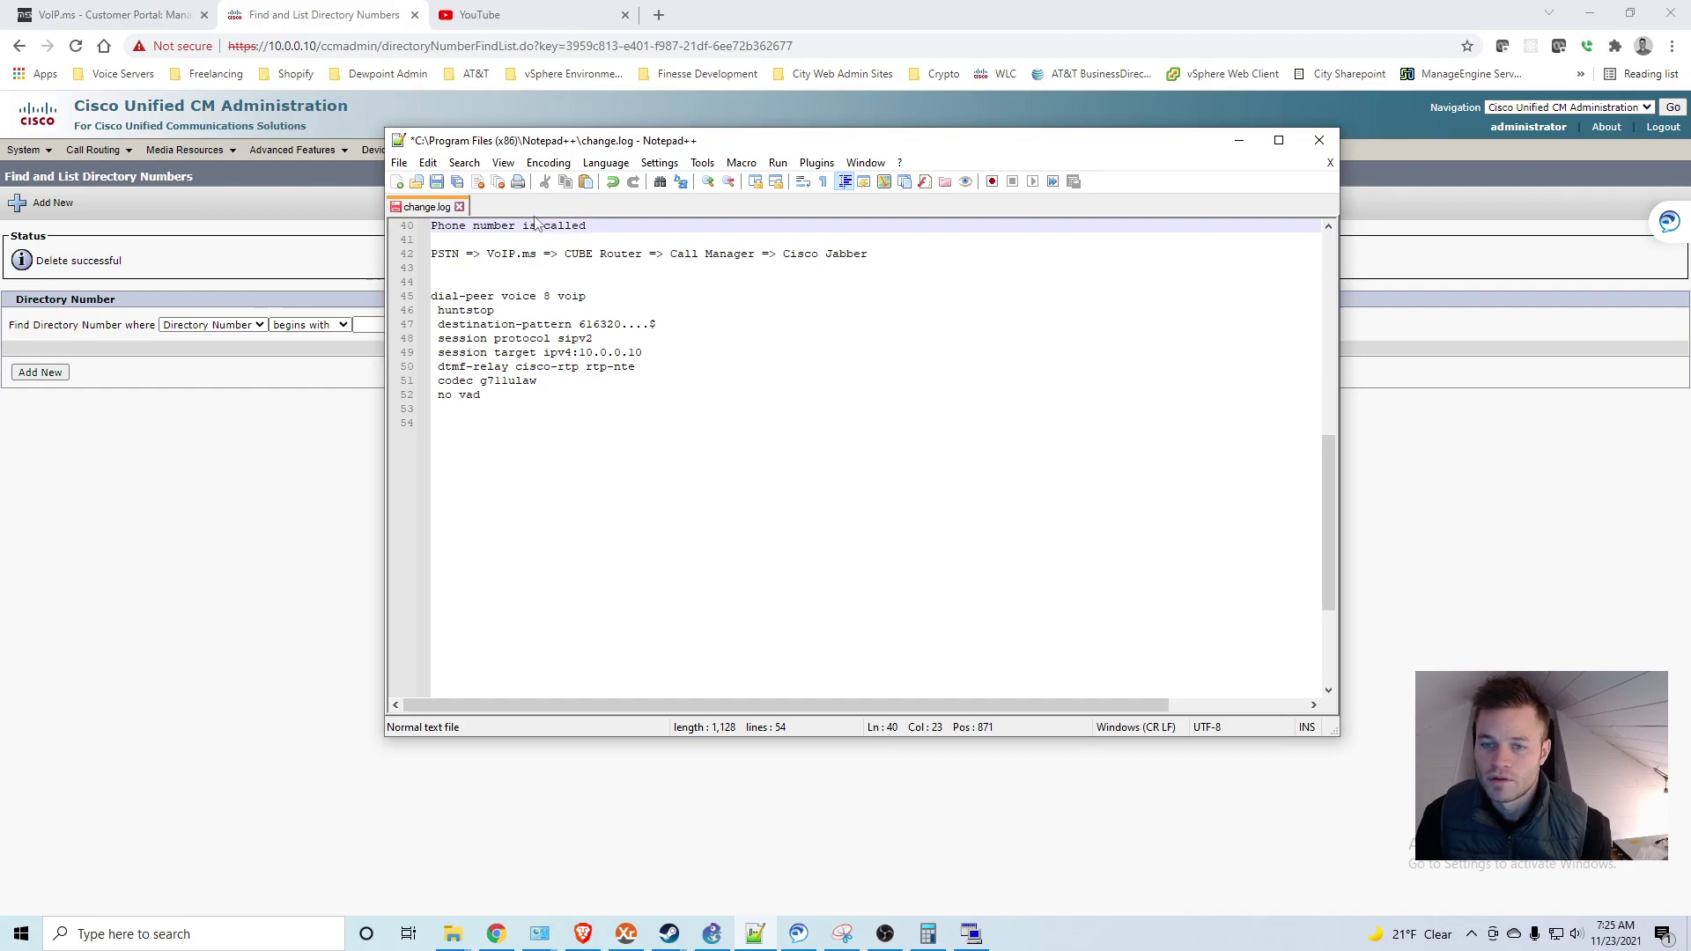
{"action": "left_click_drag", "start_coordinate": [459, 254], "coordinate": [430, 254]}
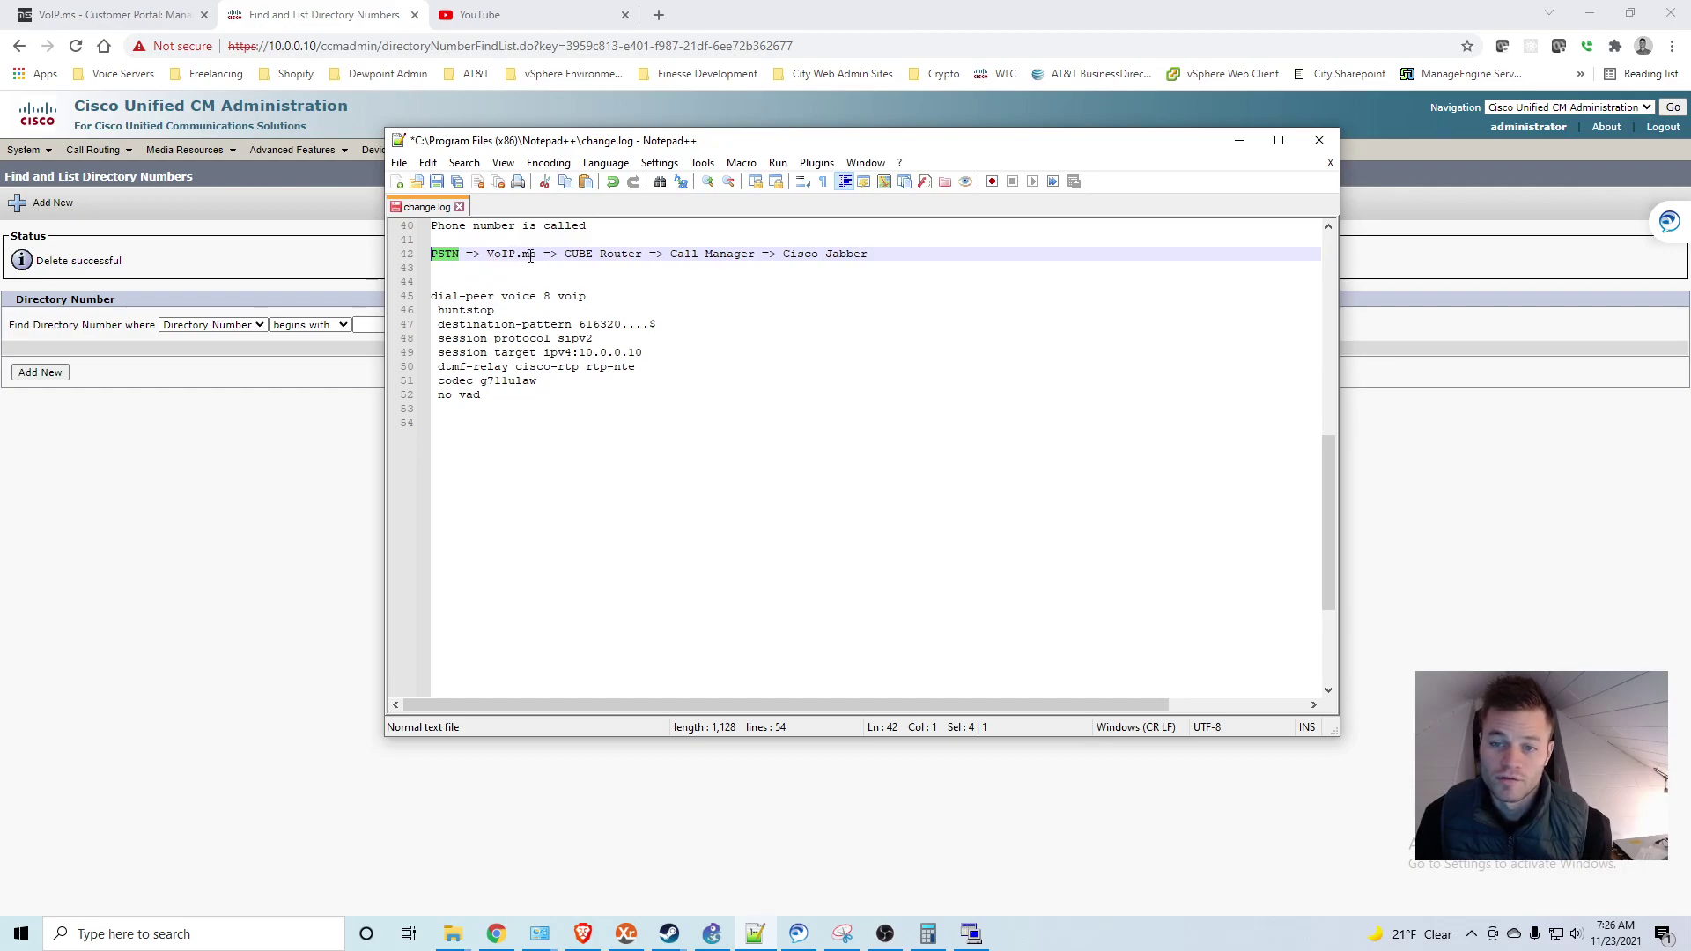
{"action": "left_click_drag", "start_coordinate": [536, 253], "coordinate": [481, 255]}
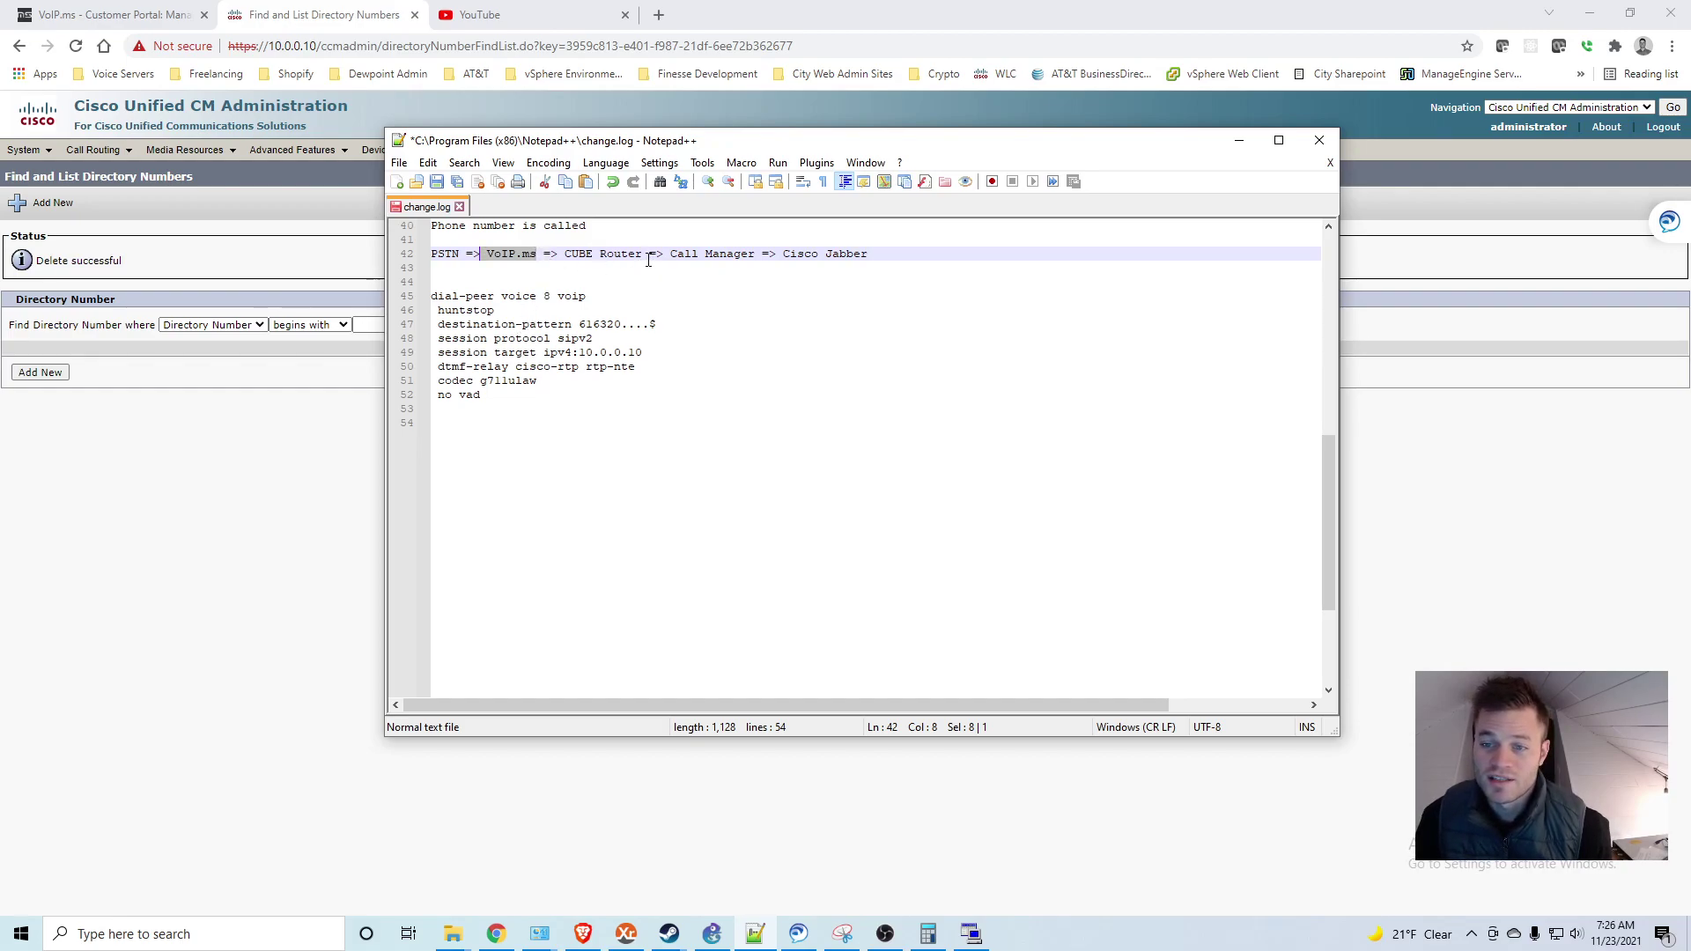
{"action": "left_click", "coordinate": [644, 255]}
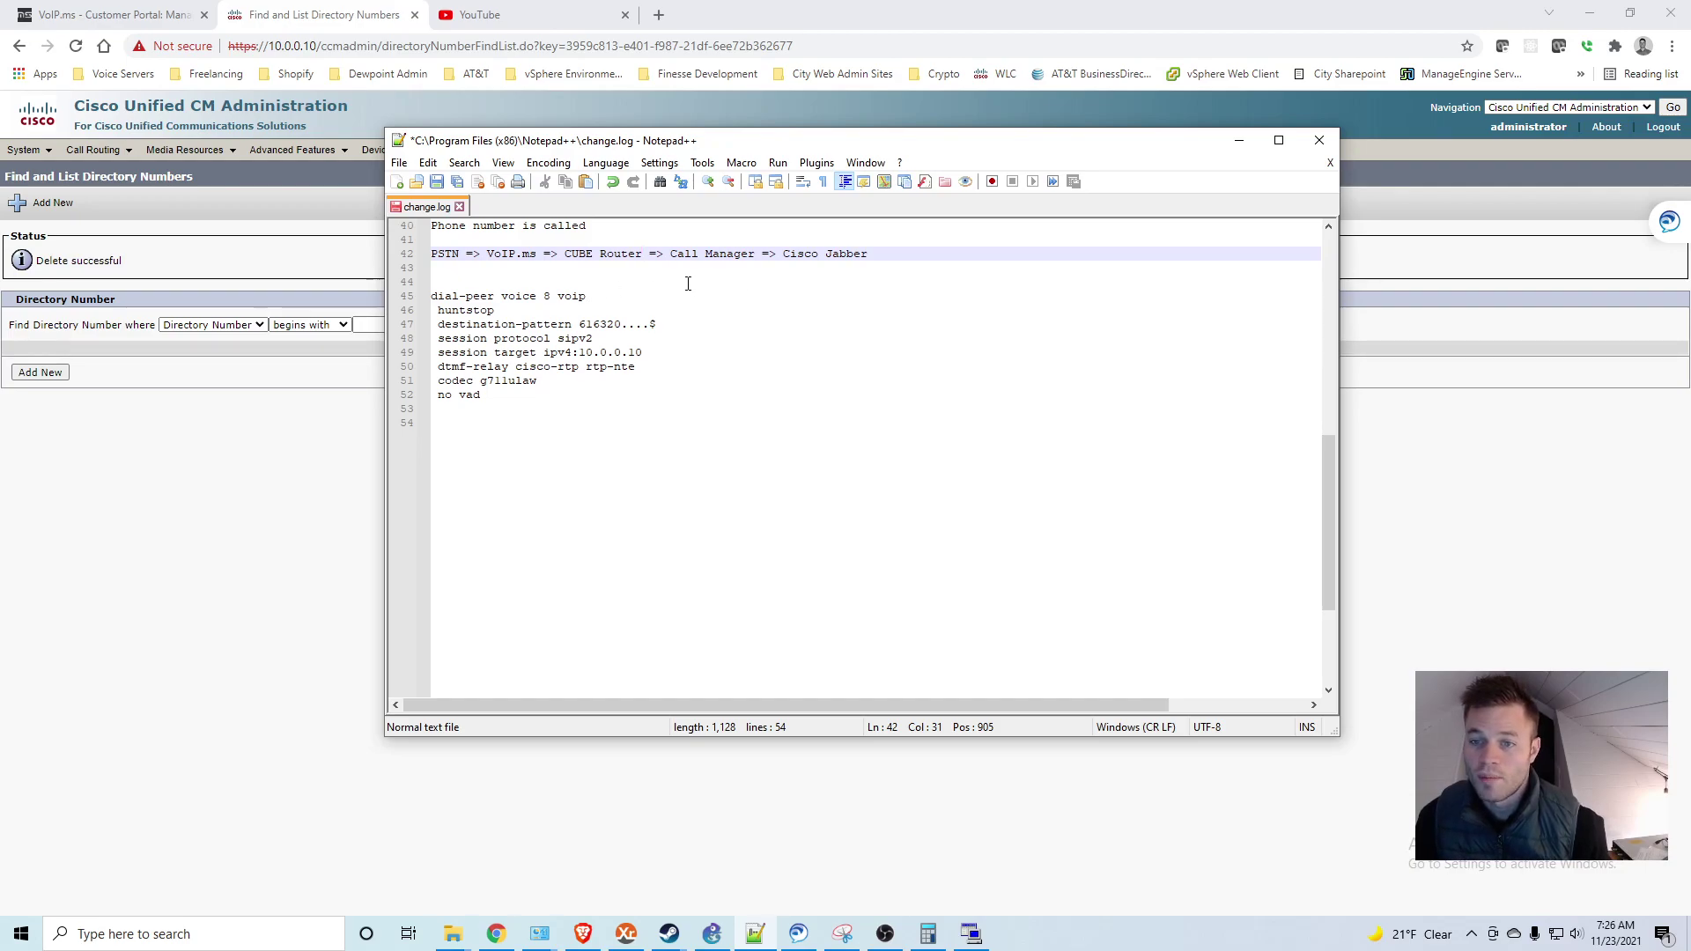
Step: Review the 616320 destination-pattern wildcards, the 10.0.0.10 session target, and Call Manager
{"action": "left_click", "coordinate": [599, 297]}
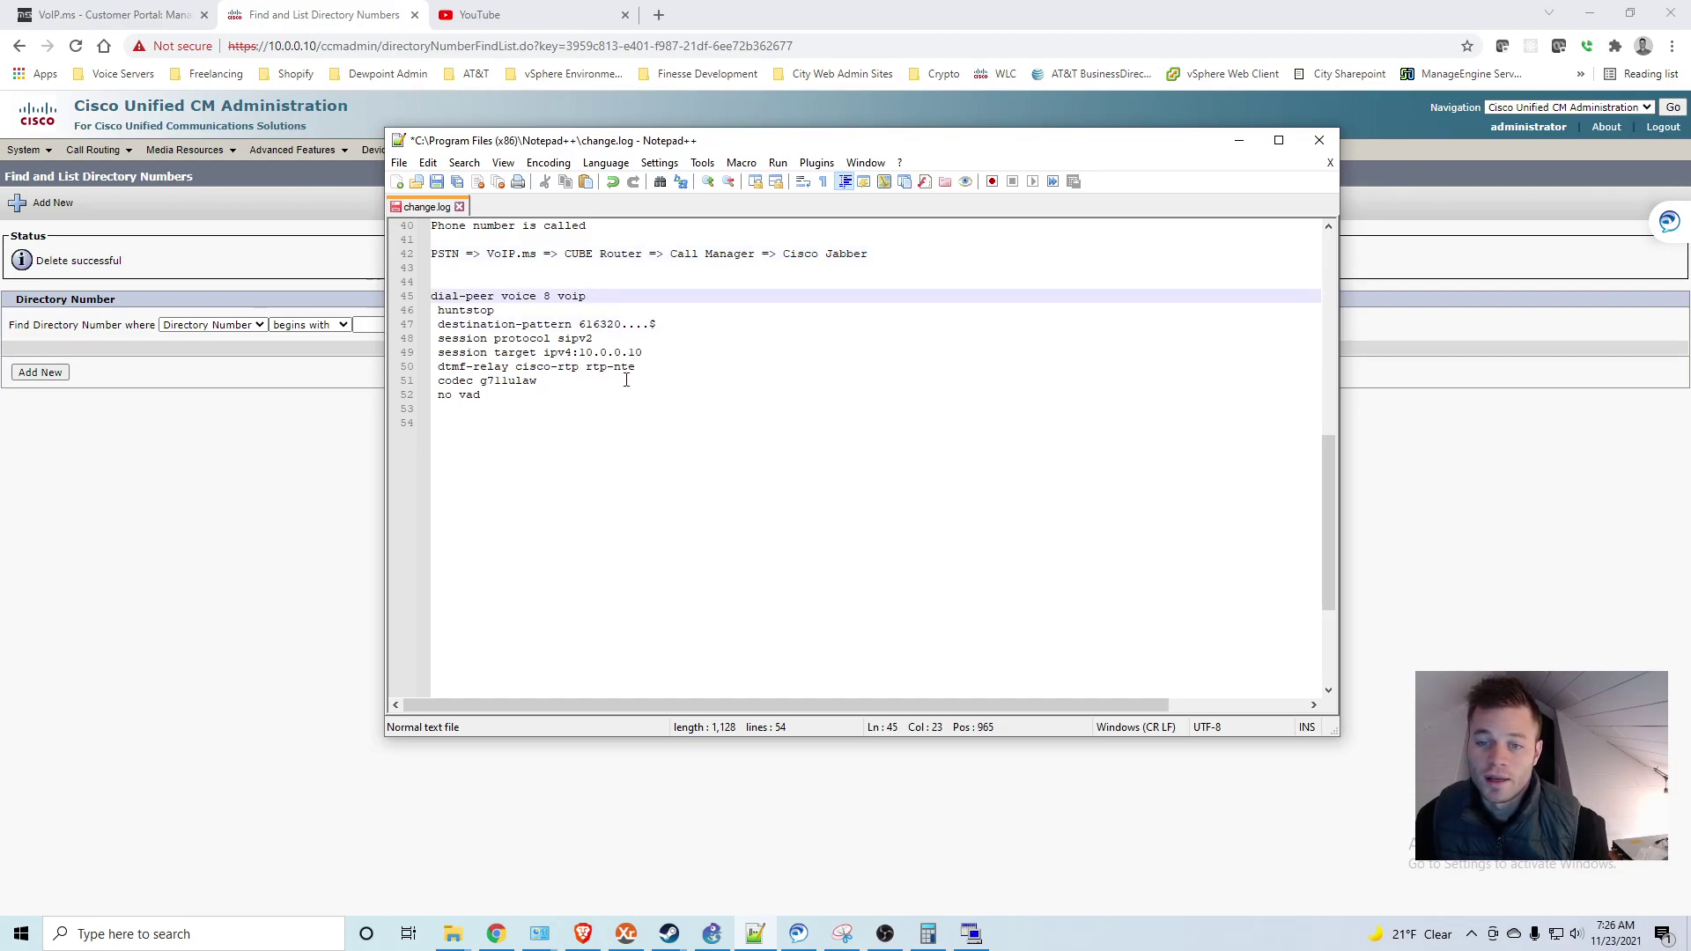
{"action": "left_click", "coordinate": [665, 328]}
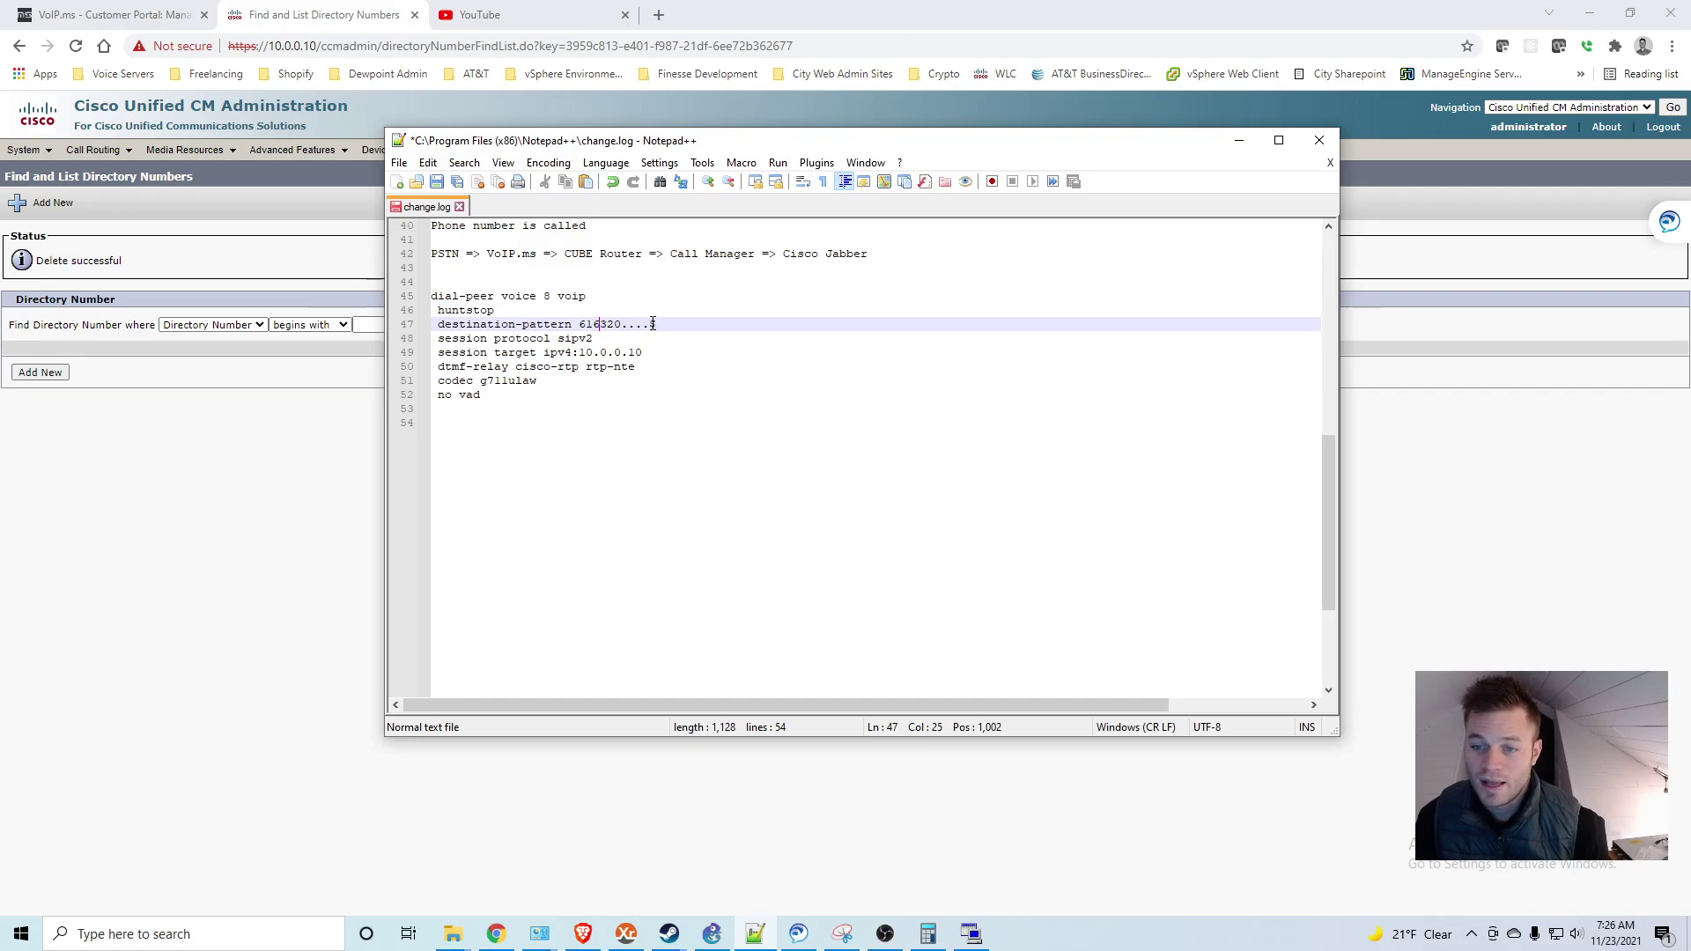
{"action": "left_click", "coordinate": [661, 326]}
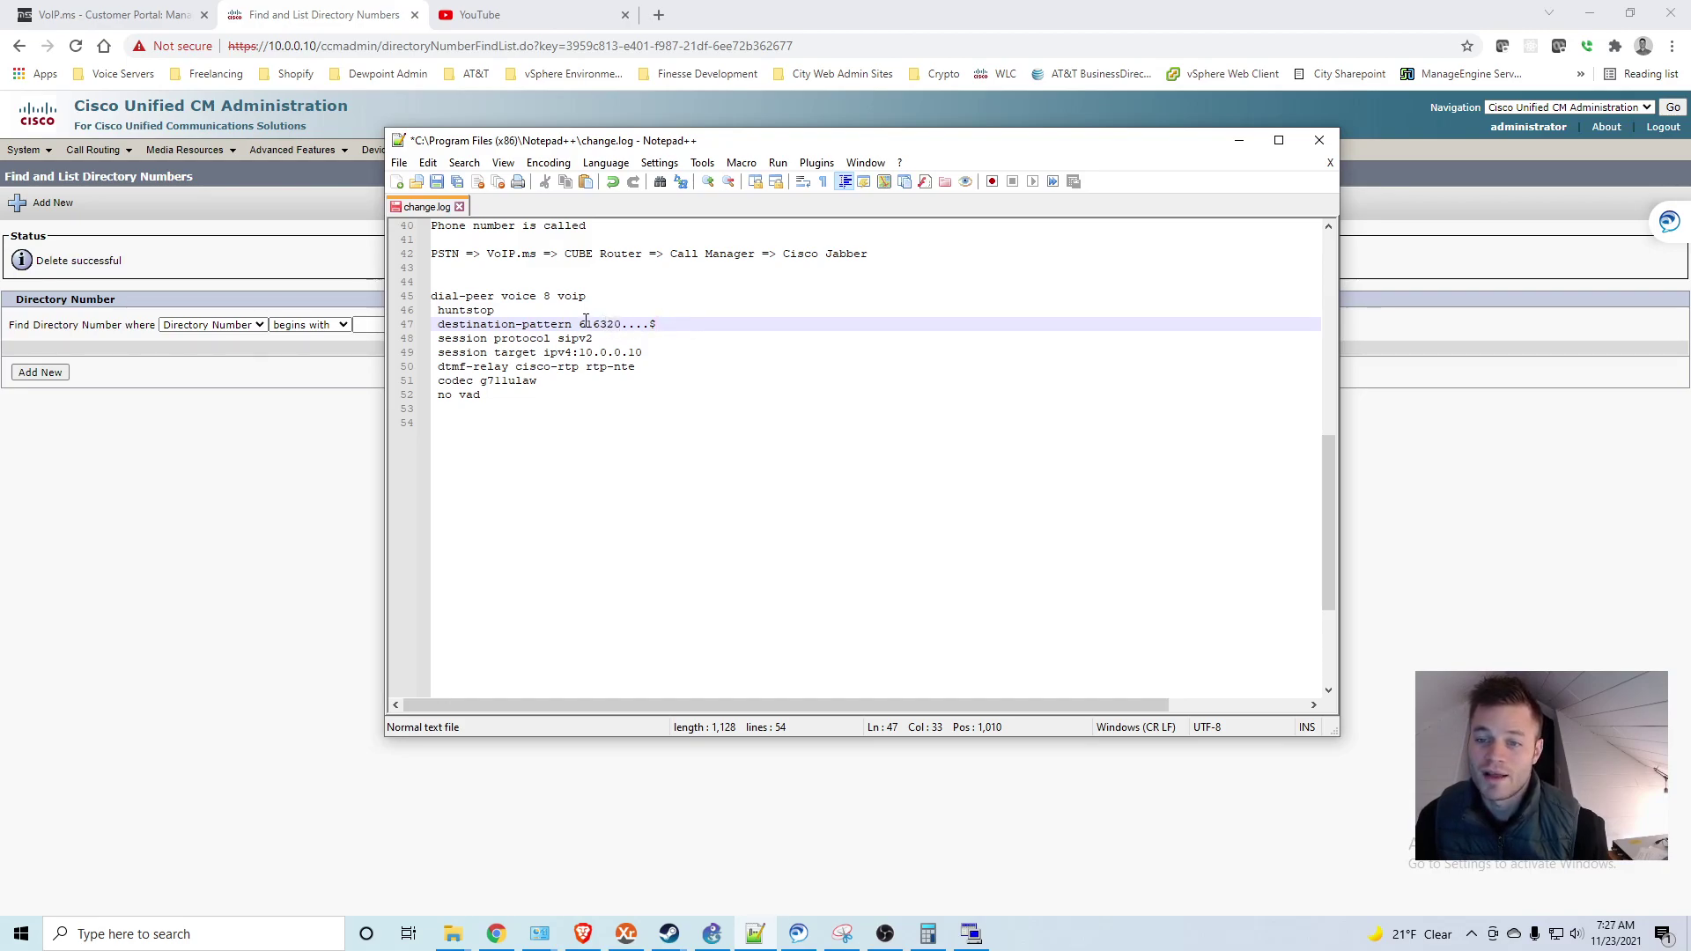
{"action": "left_click_drag", "start_coordinate": [628, 324], "coordinate": [625, 326]}
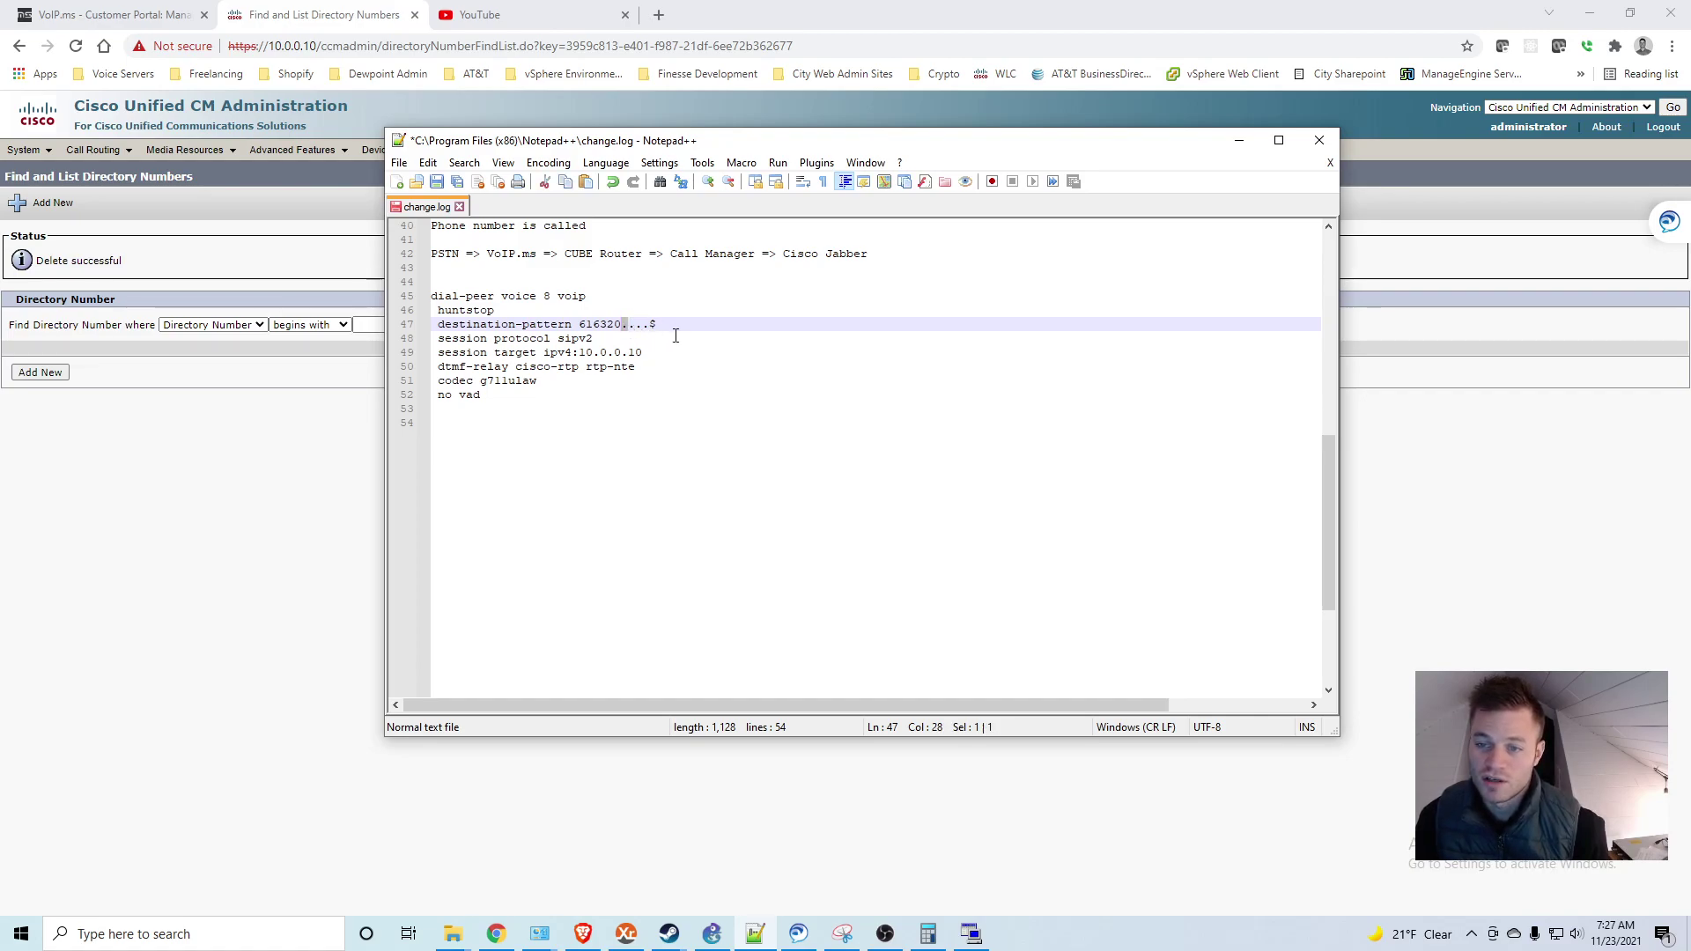
{"action": "left_click", "coordinate": [671, 326]}
{"action": "left_click_drag", "start_coordinate": [656, 326], "coordinate": [652, 326]}
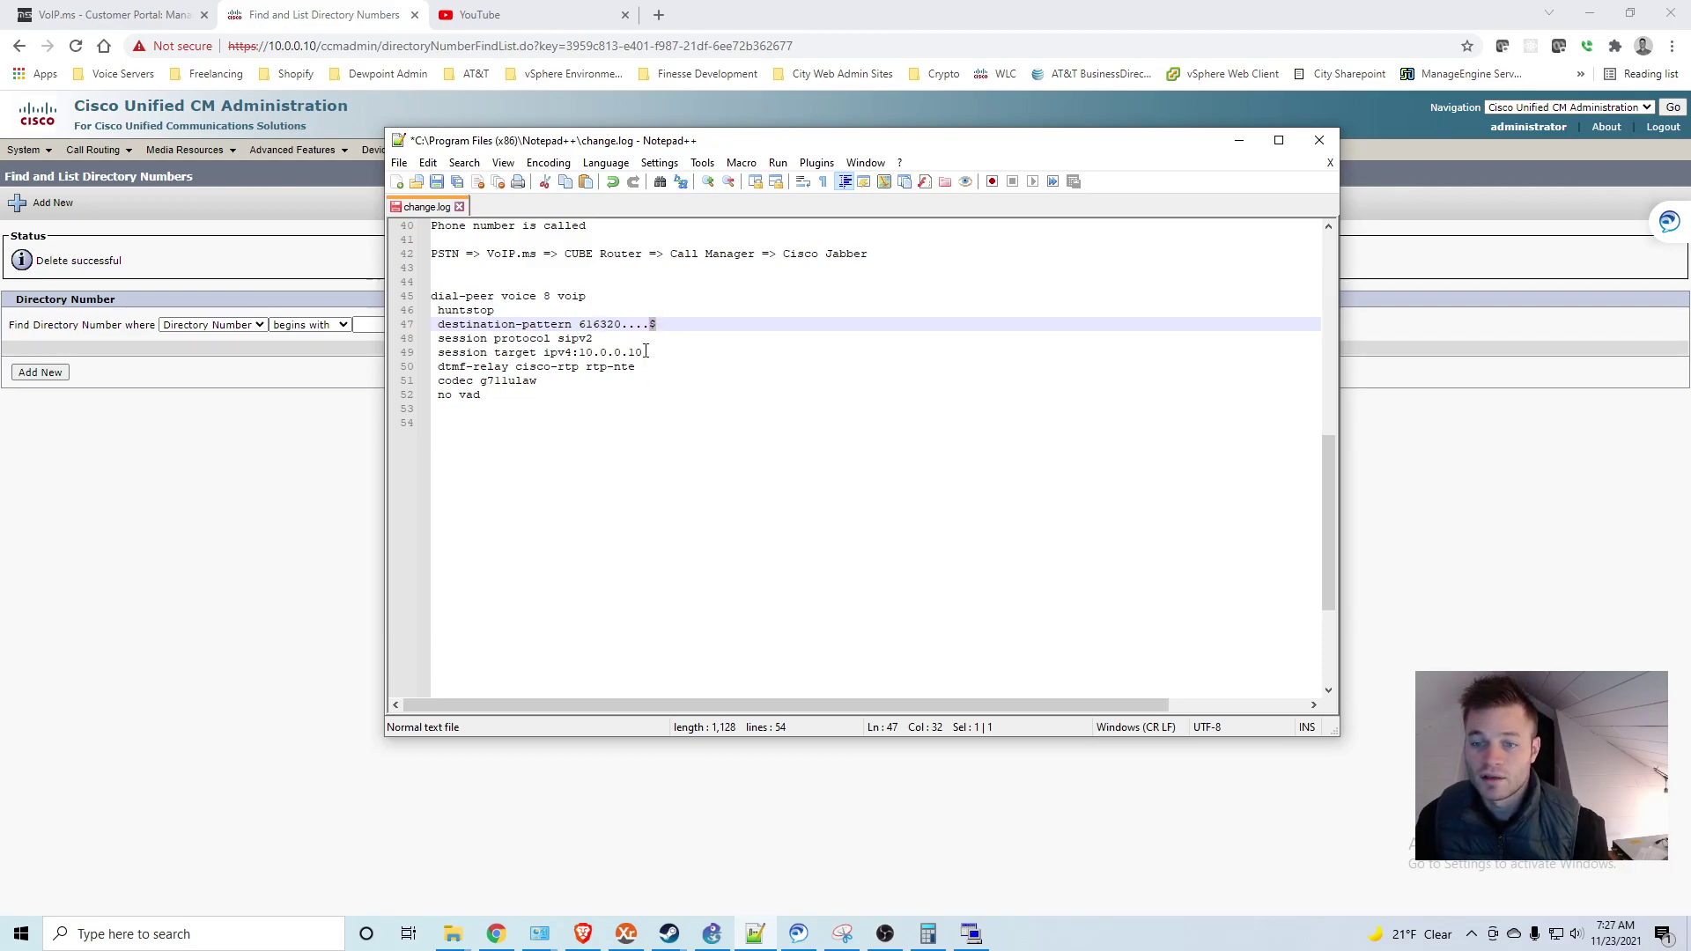
{"action": "left_click_drag", "start_coordinate": [644, 352], "coordinate": [628, 351]}
{"action": "left_click", "coordinate": [522, 340]}
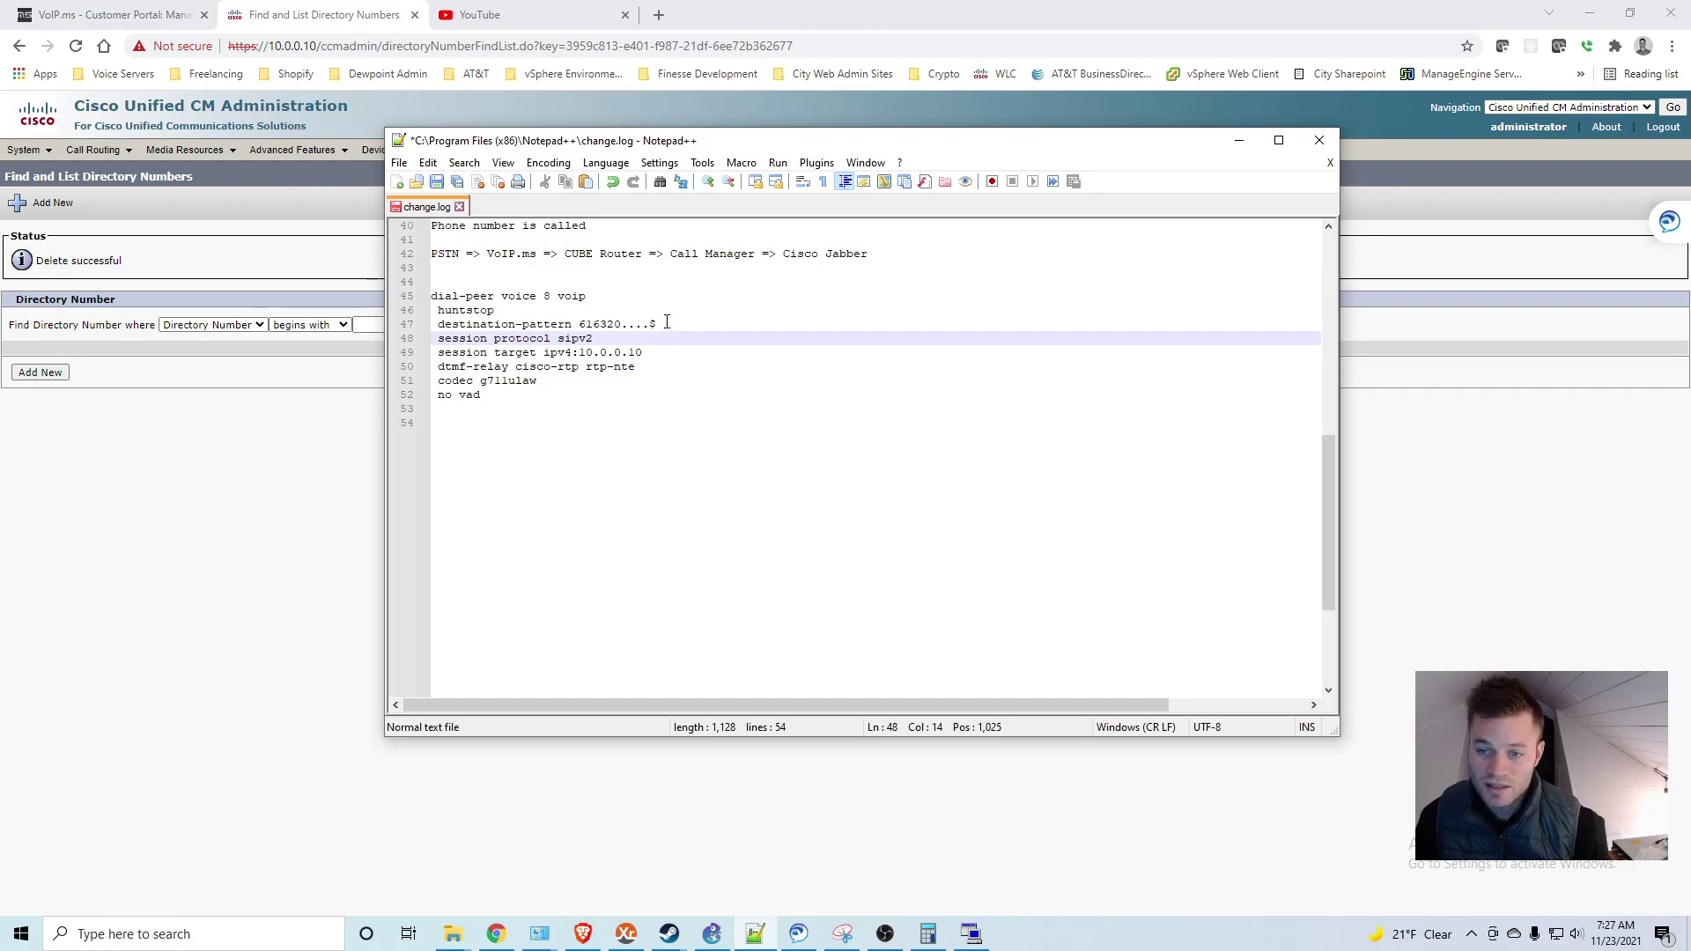
{"action": "left_click", "coordinate": [664, 356]}
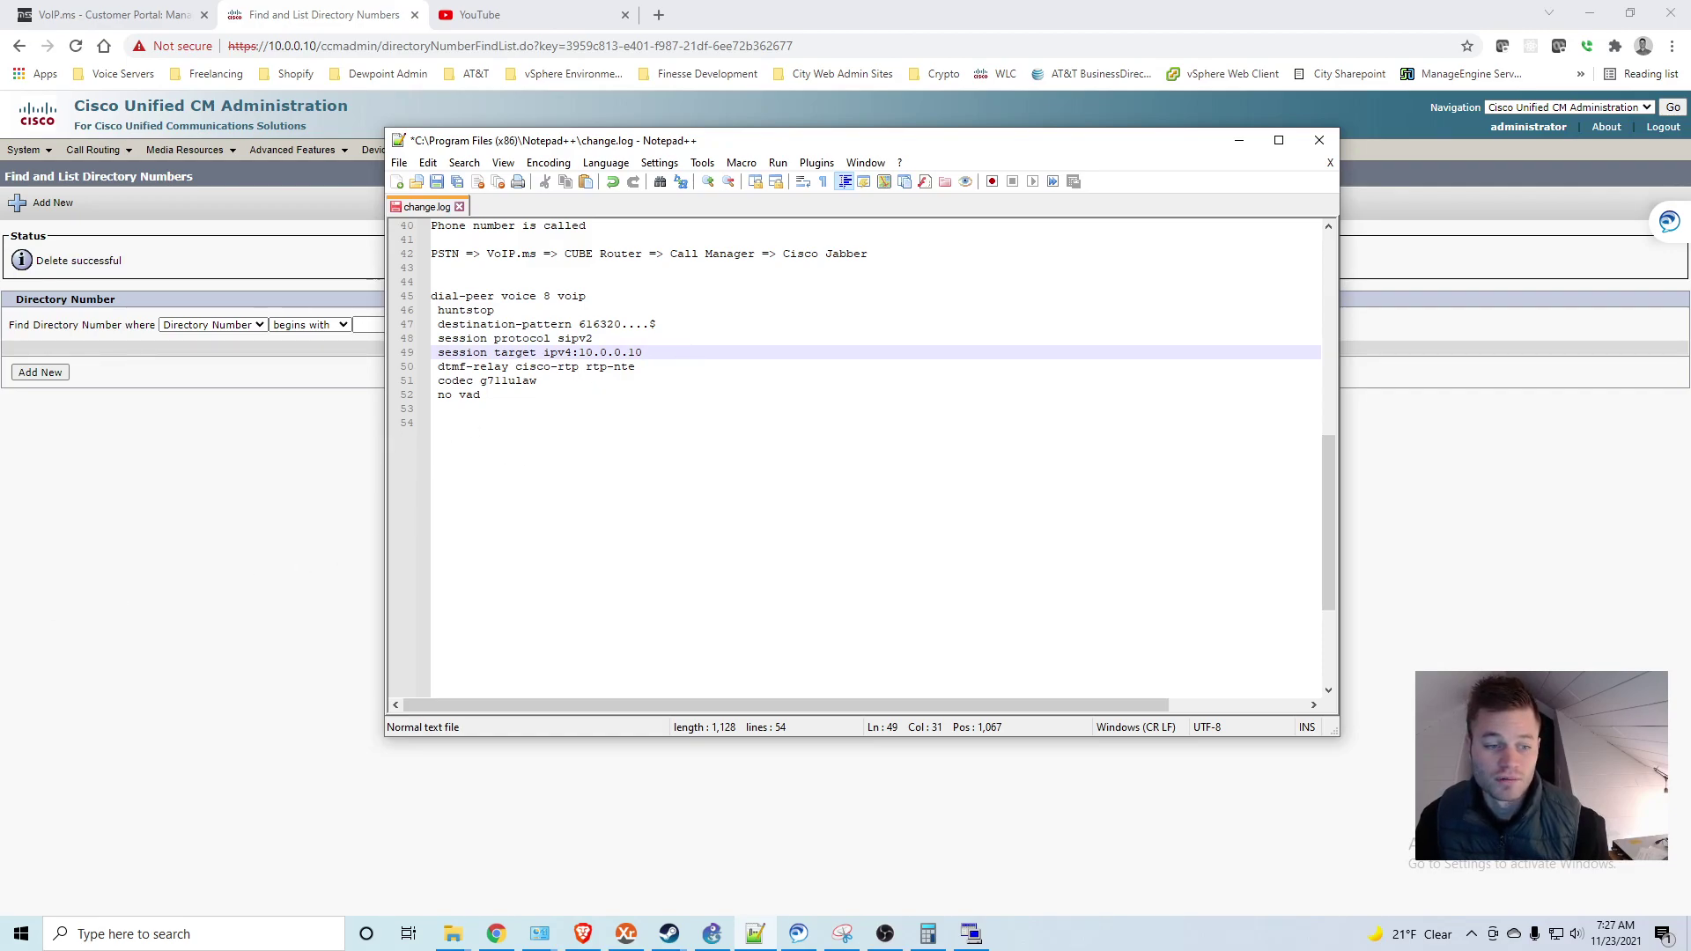
{"action": "left_click", "coordinate": [721, 345]}
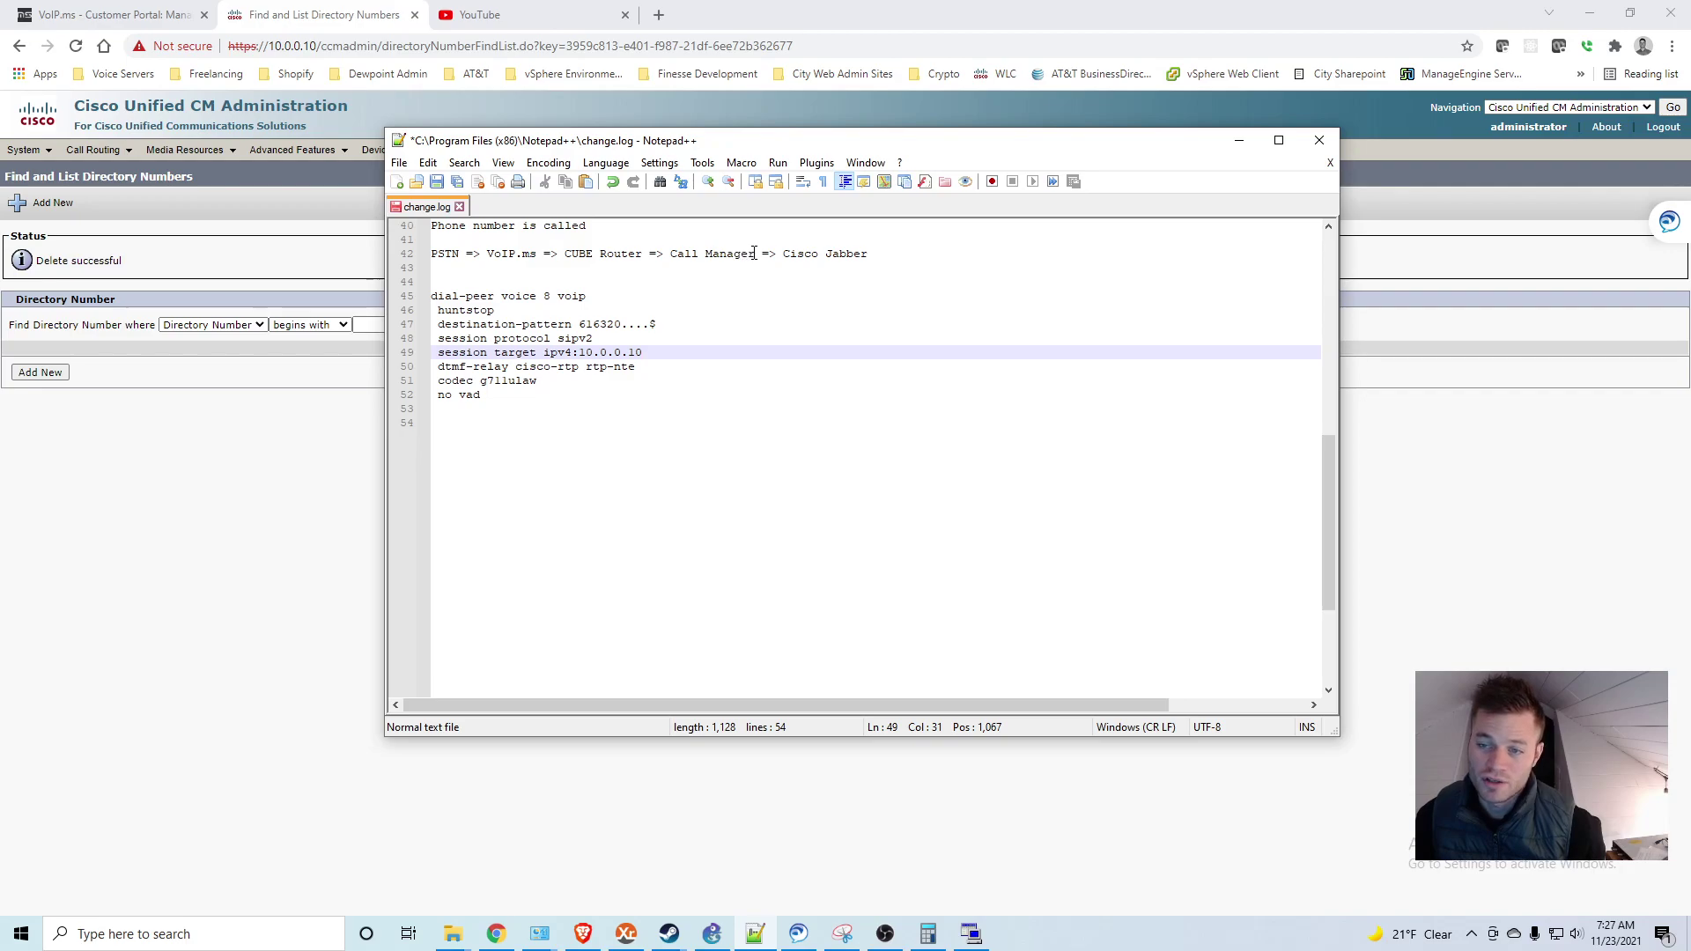
{"action": "left_click_drag", "start_coordinate": [756, 253], "coordinate": [669, 255]}
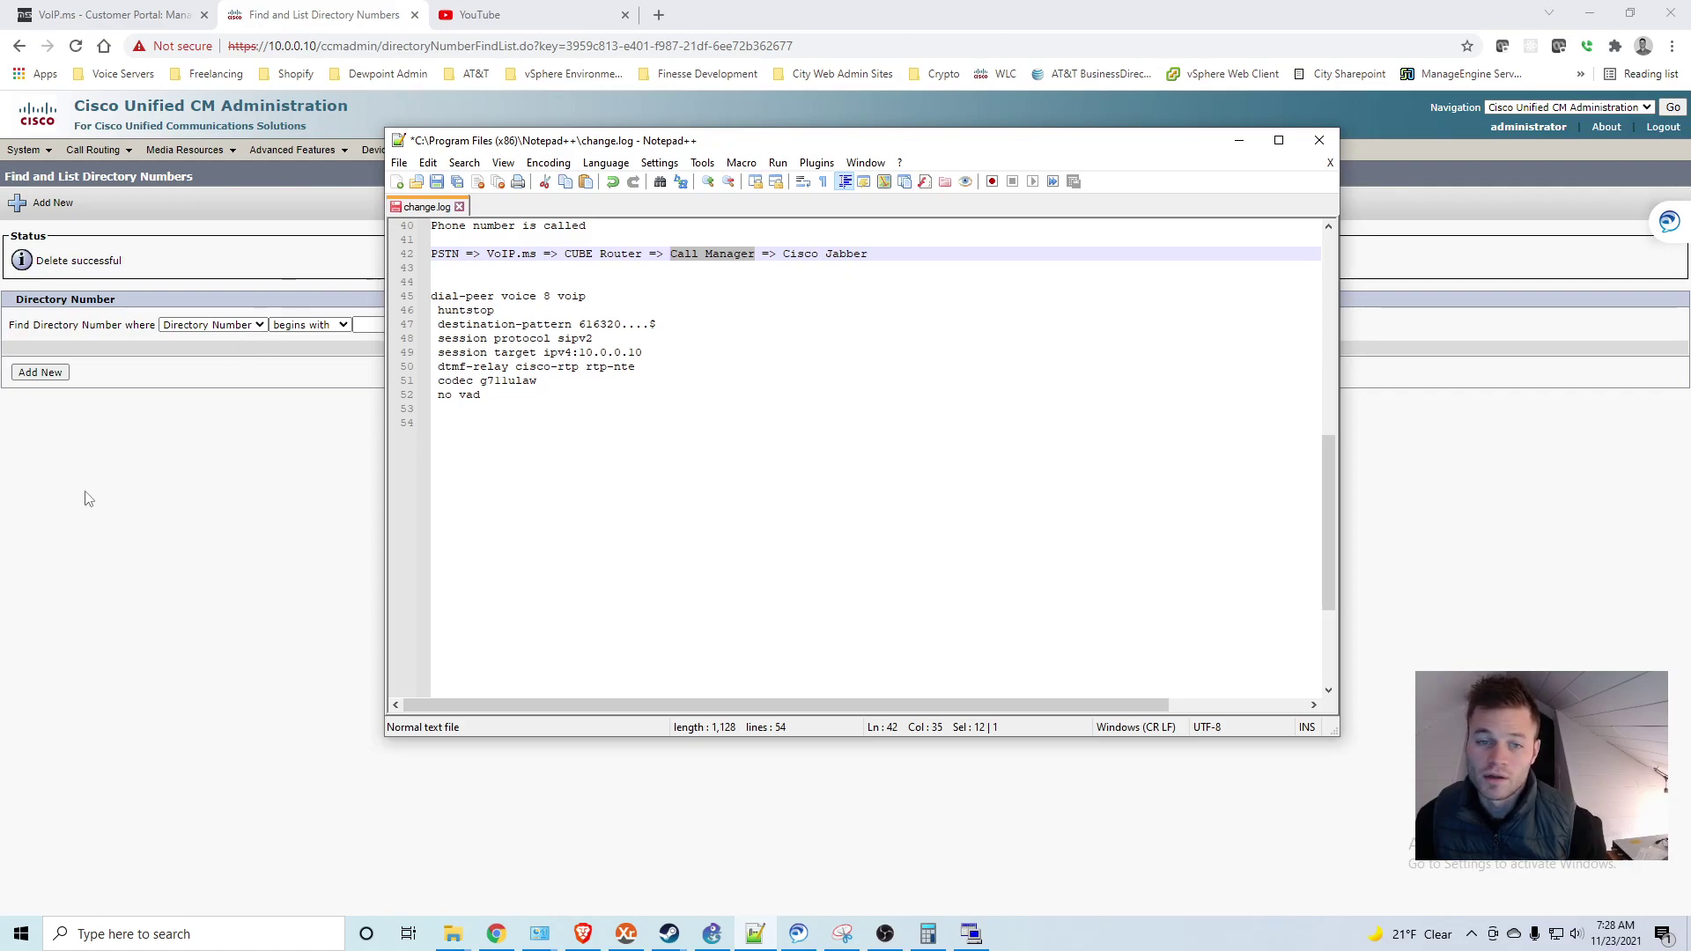
Step: Start a new calling search space named VoIP.ms_DIDs
{"action": "left_click", "coordinate": [315, 458]}
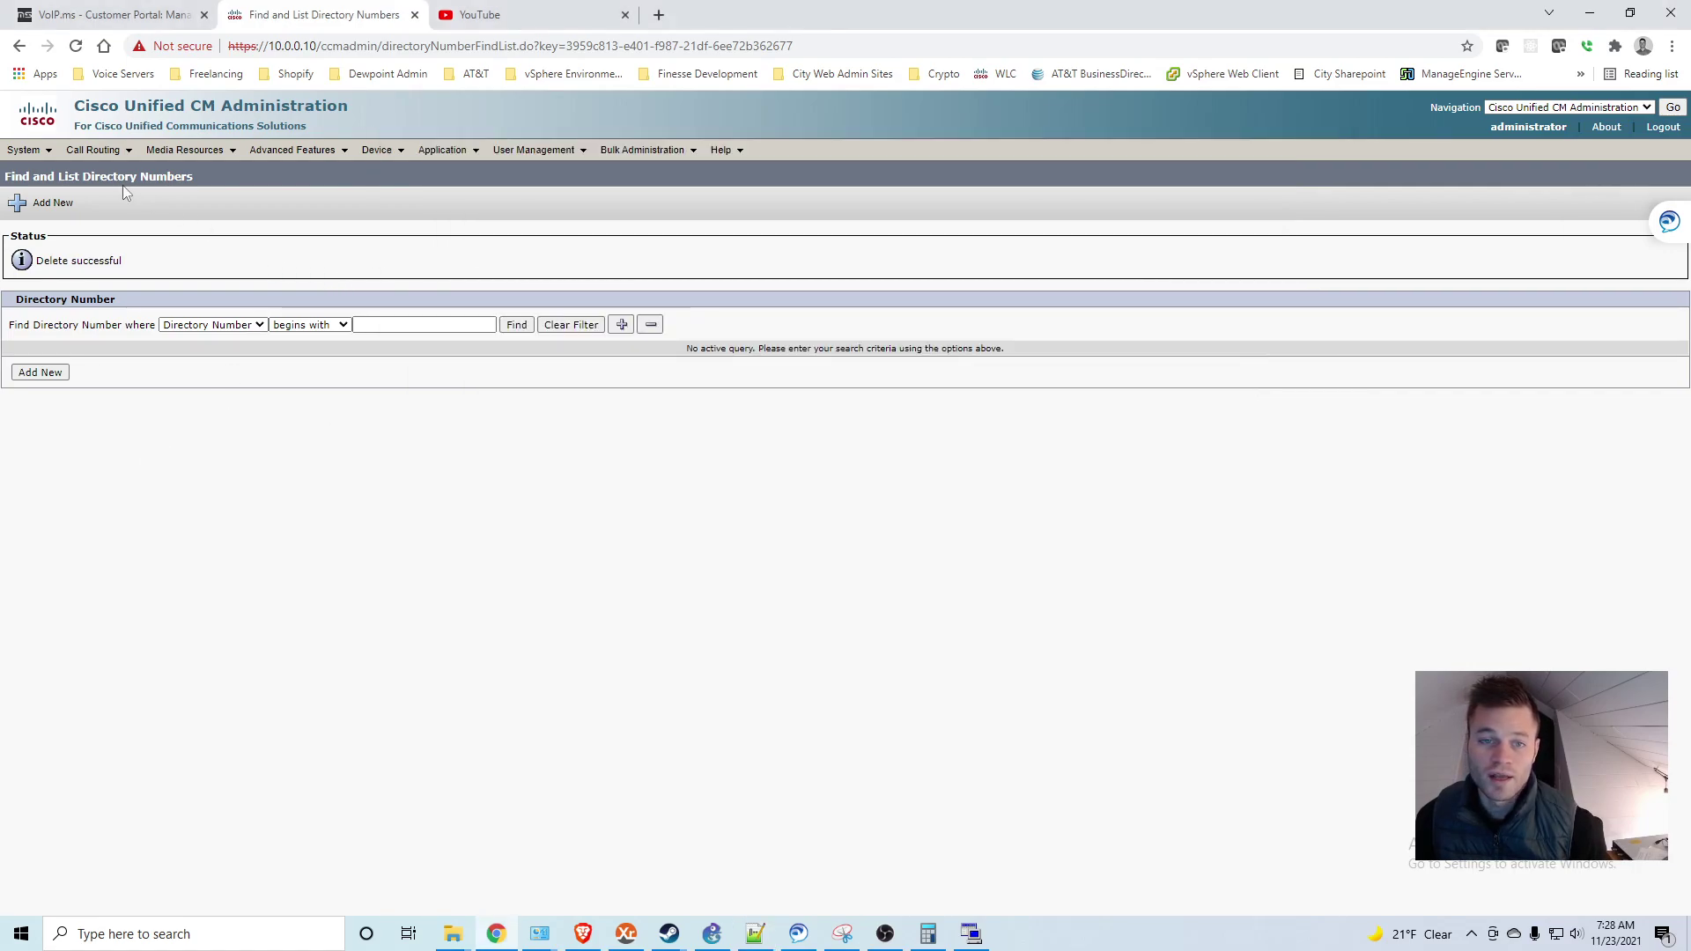
{"action": "mouse_move", "coordinate": [123, 161]}
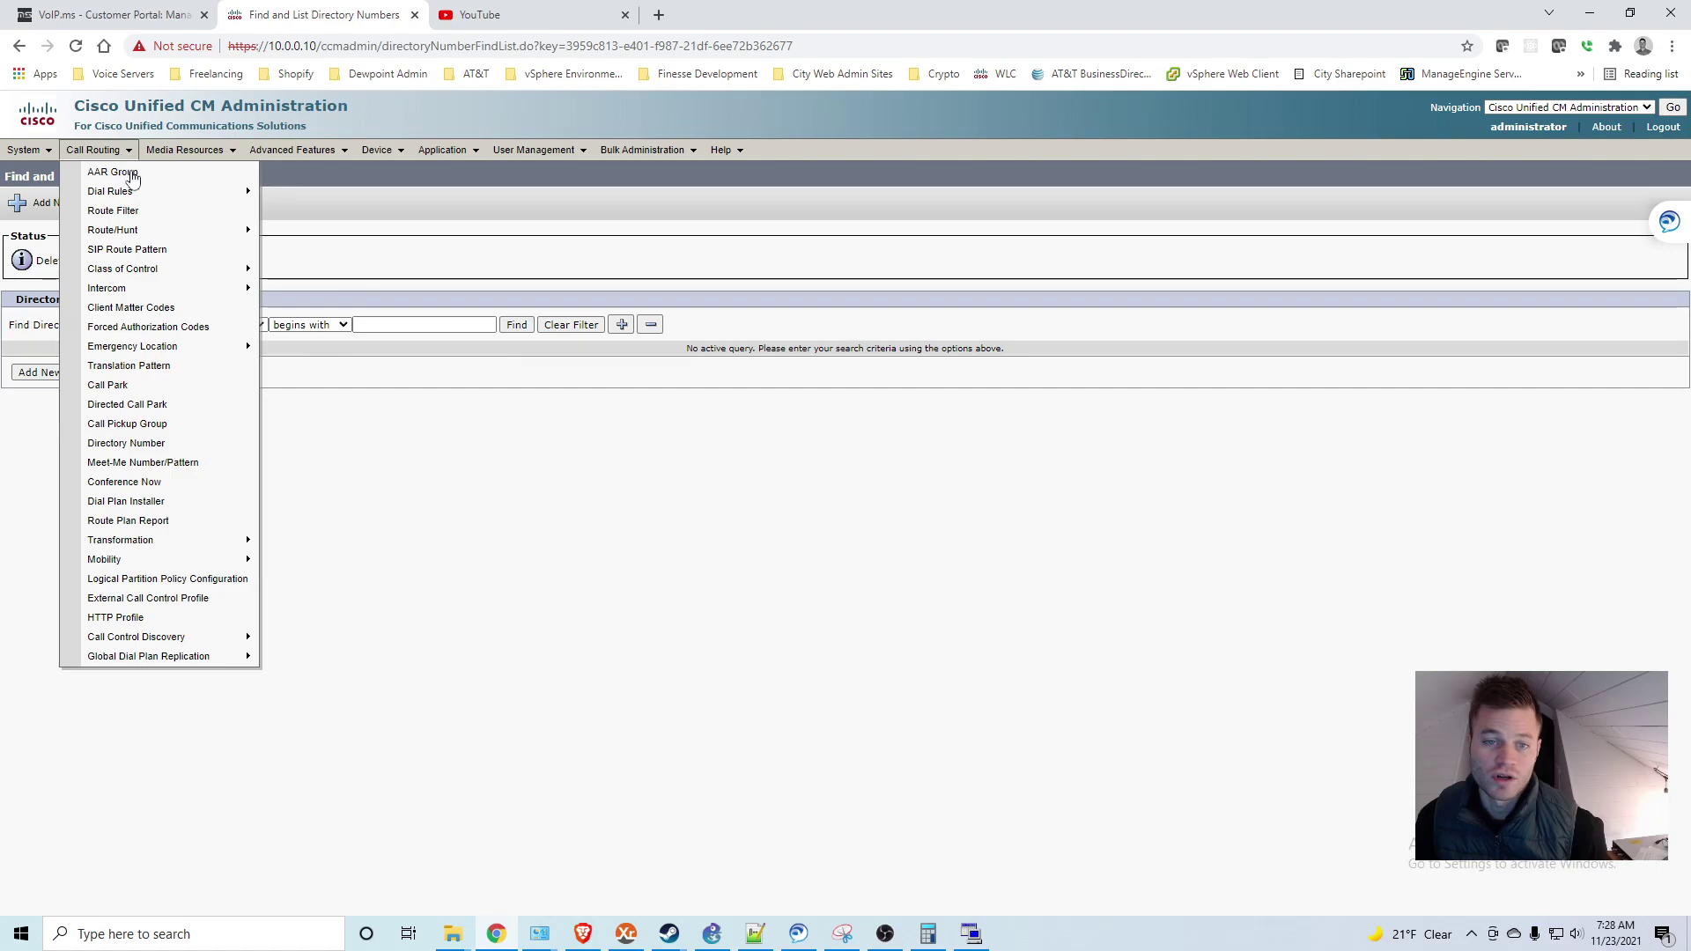
{"action": "mouse_move", "coordinate": [176, 269]}
{"action": "left_click", "coordinate": [378, 350]}
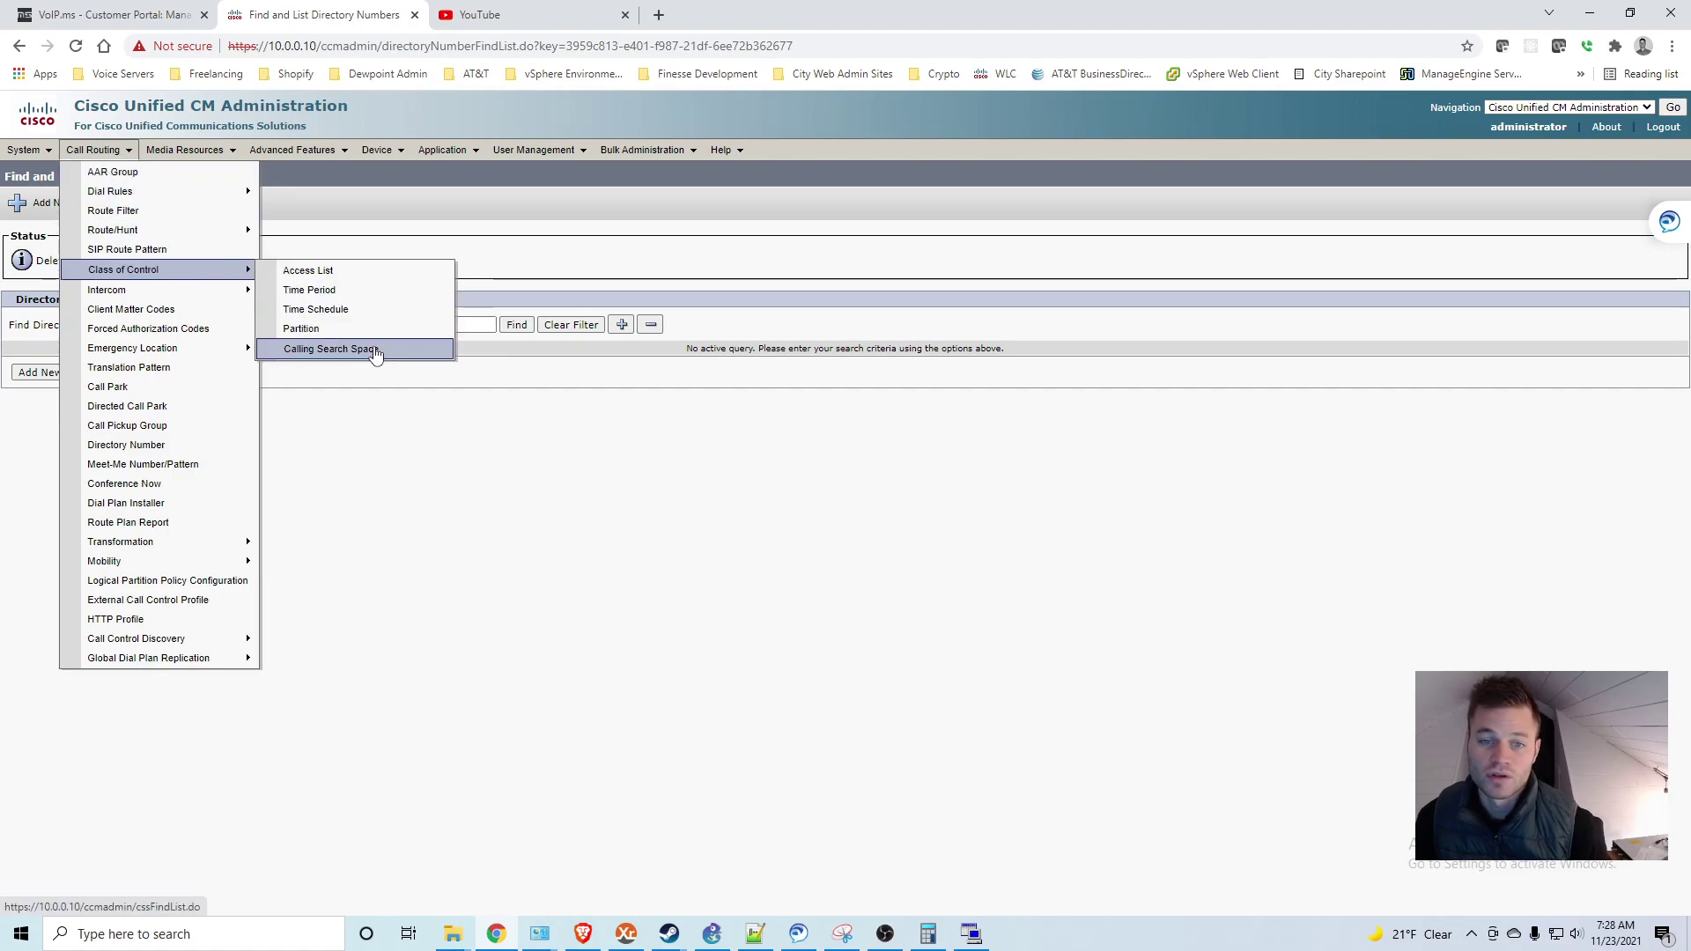
{"action": "left_click", "coordinate": [490, 270]}
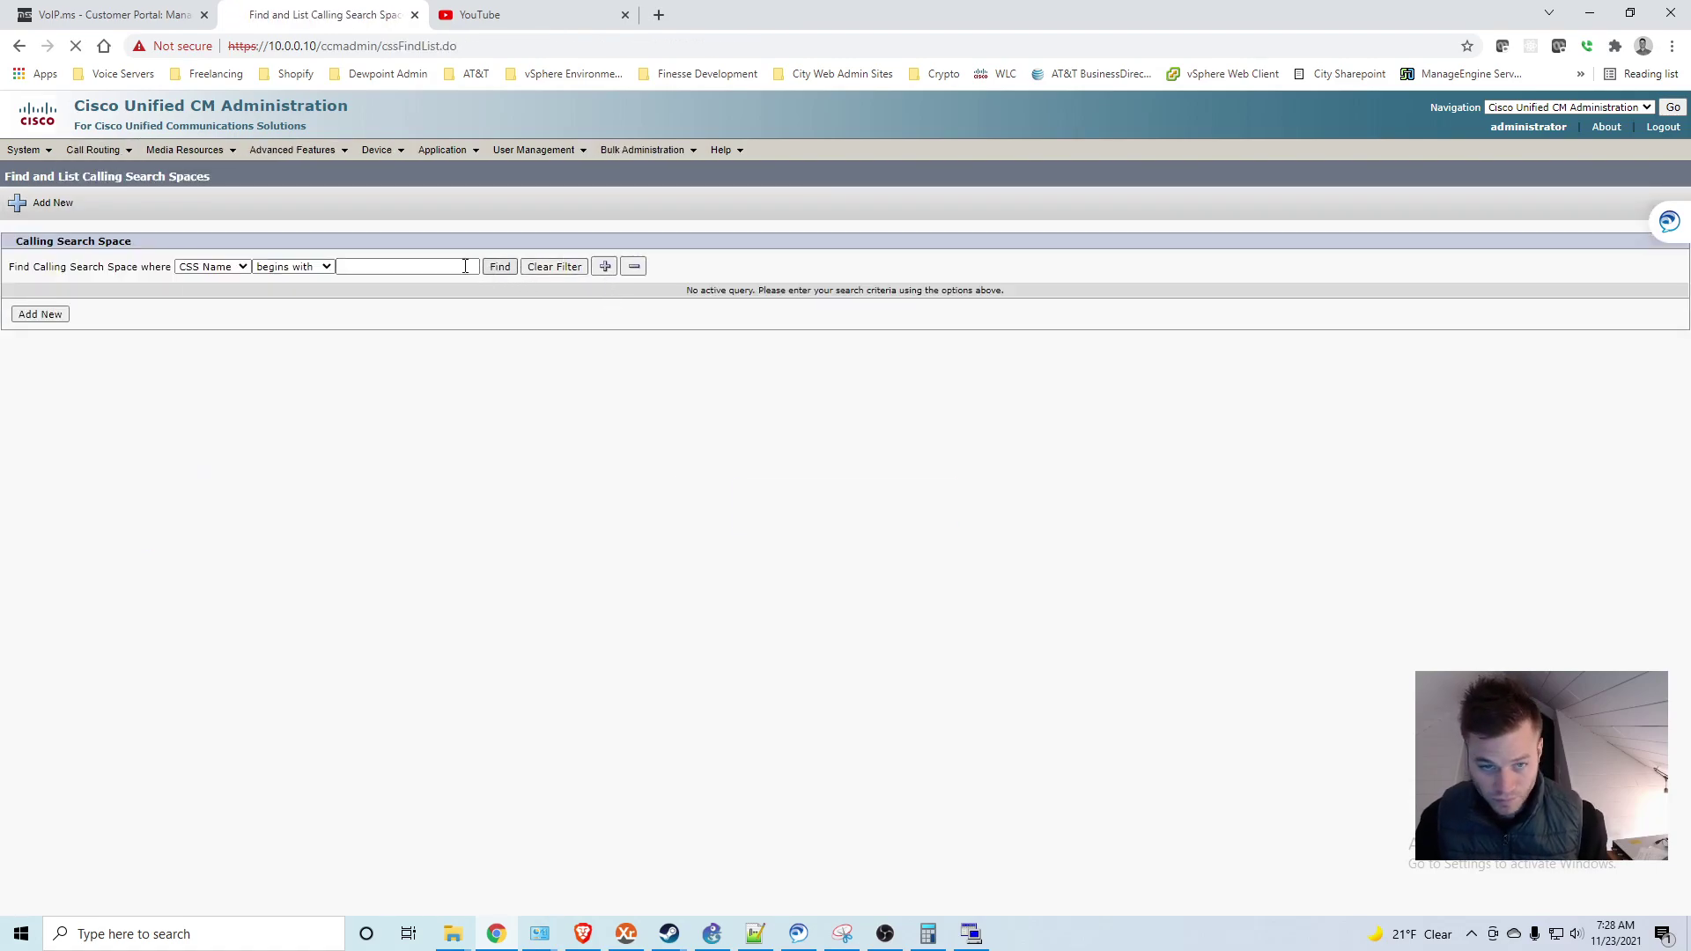
{"action": "left_click", "coordinate": [40, 508]}
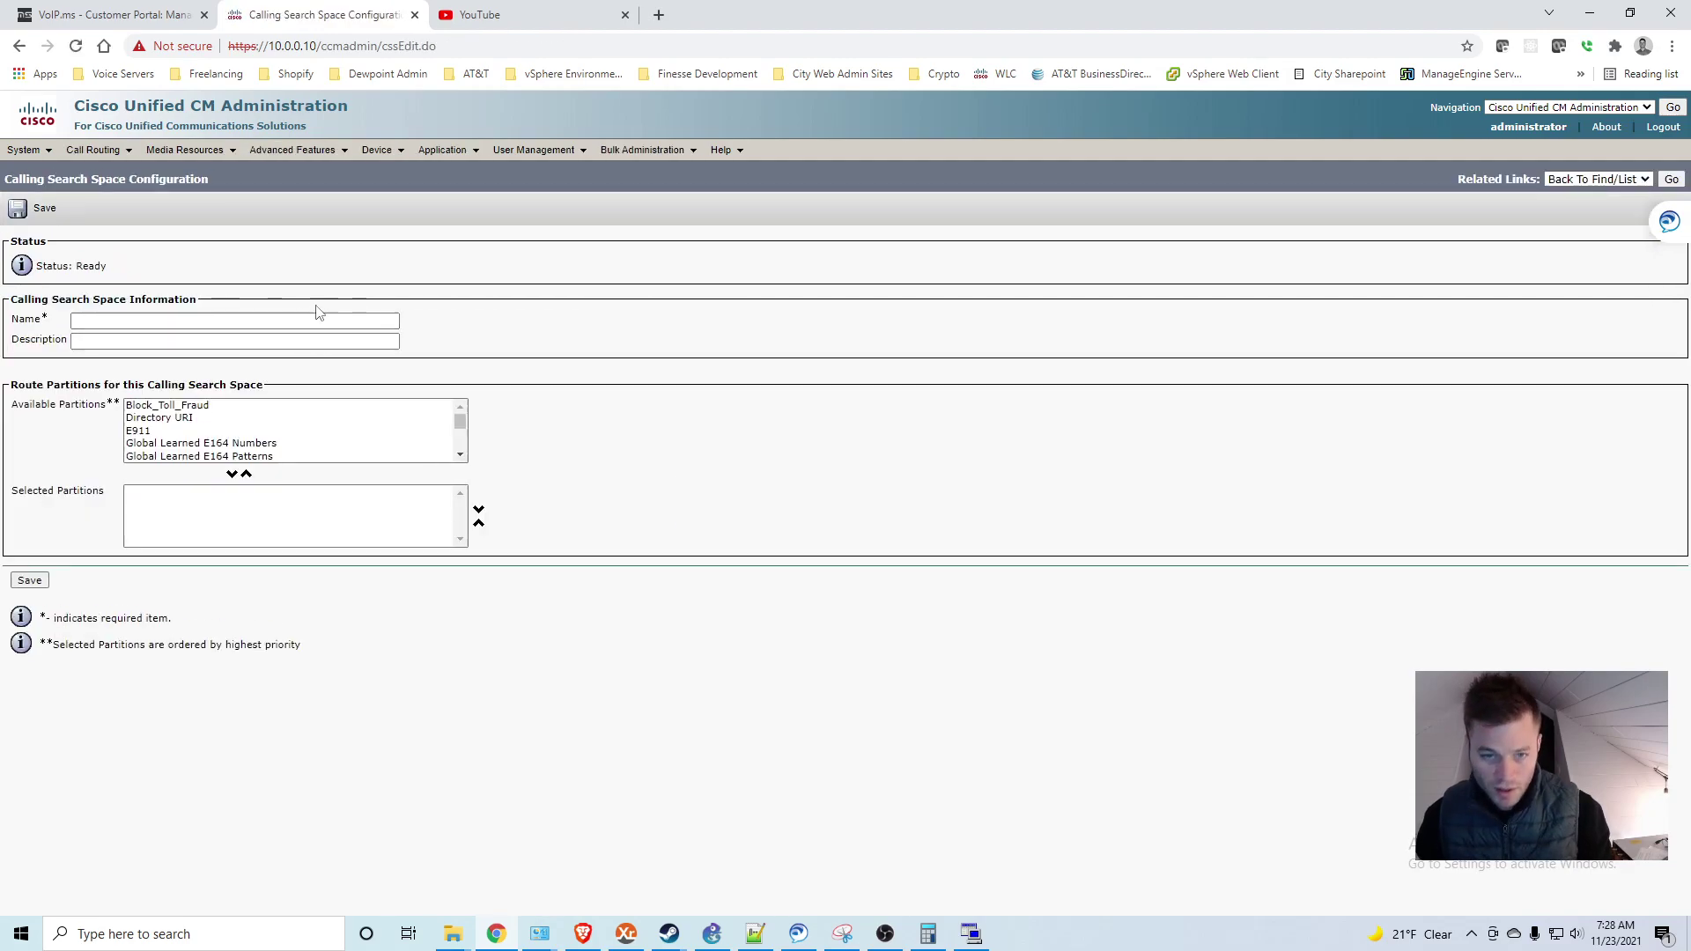
{"action": "left_click", "coordinate": [293, 321]}
{"action": "left_click", "coordinate": [292, 321]}
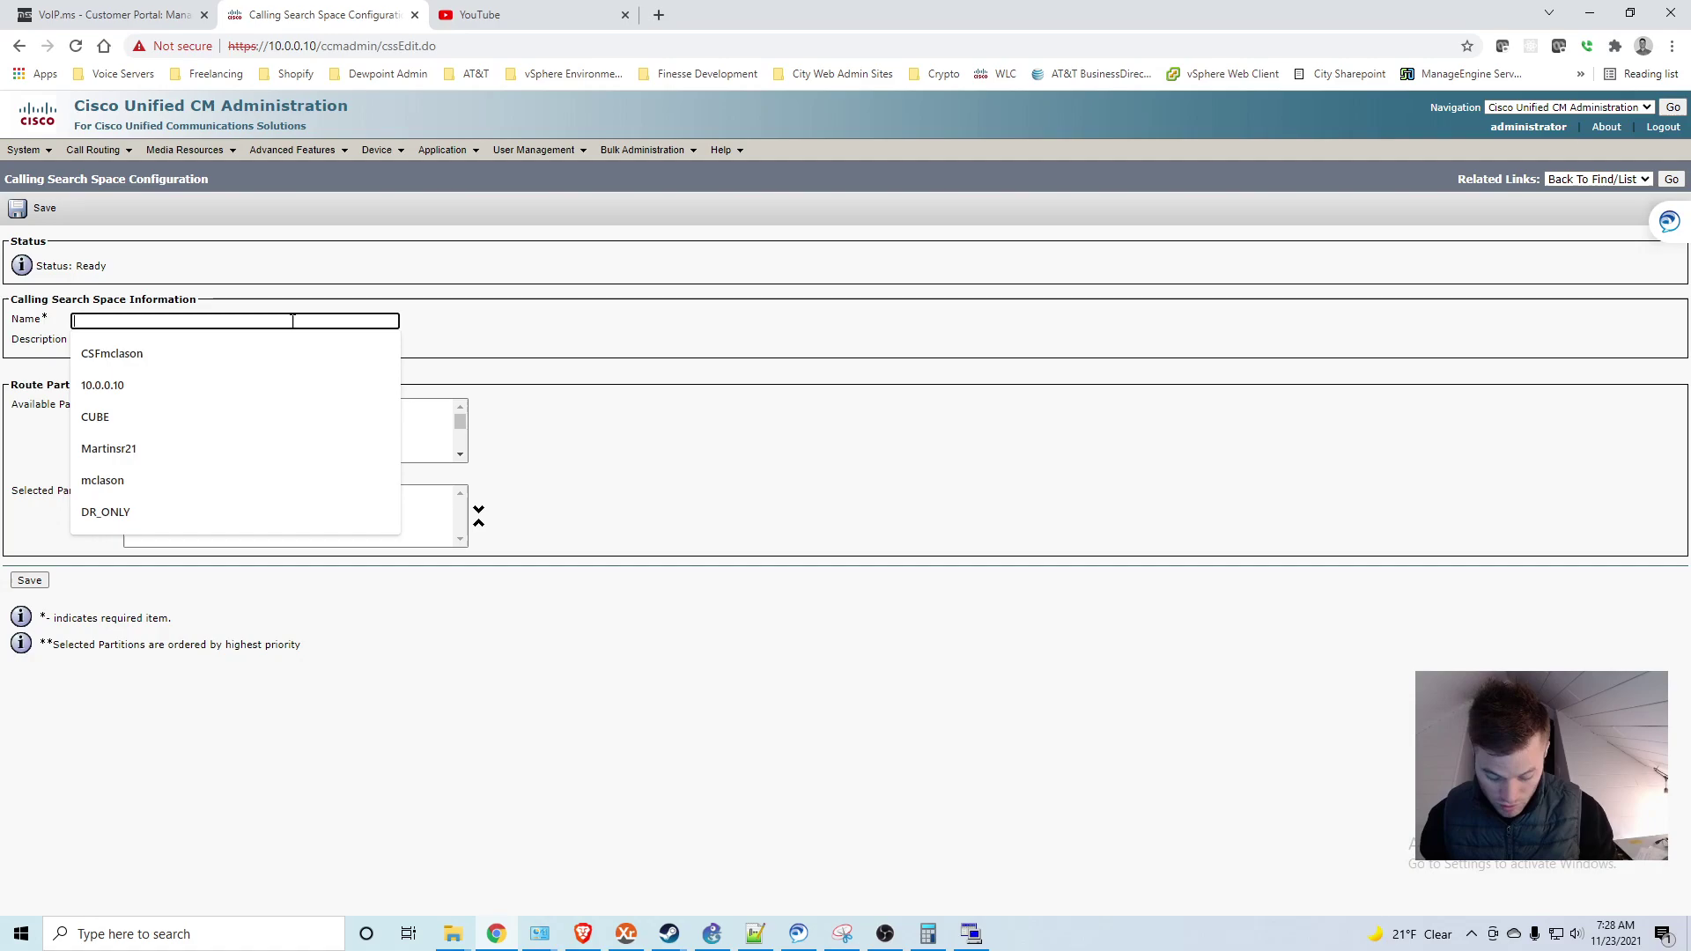
{"action": "type", "text": "Vo"}
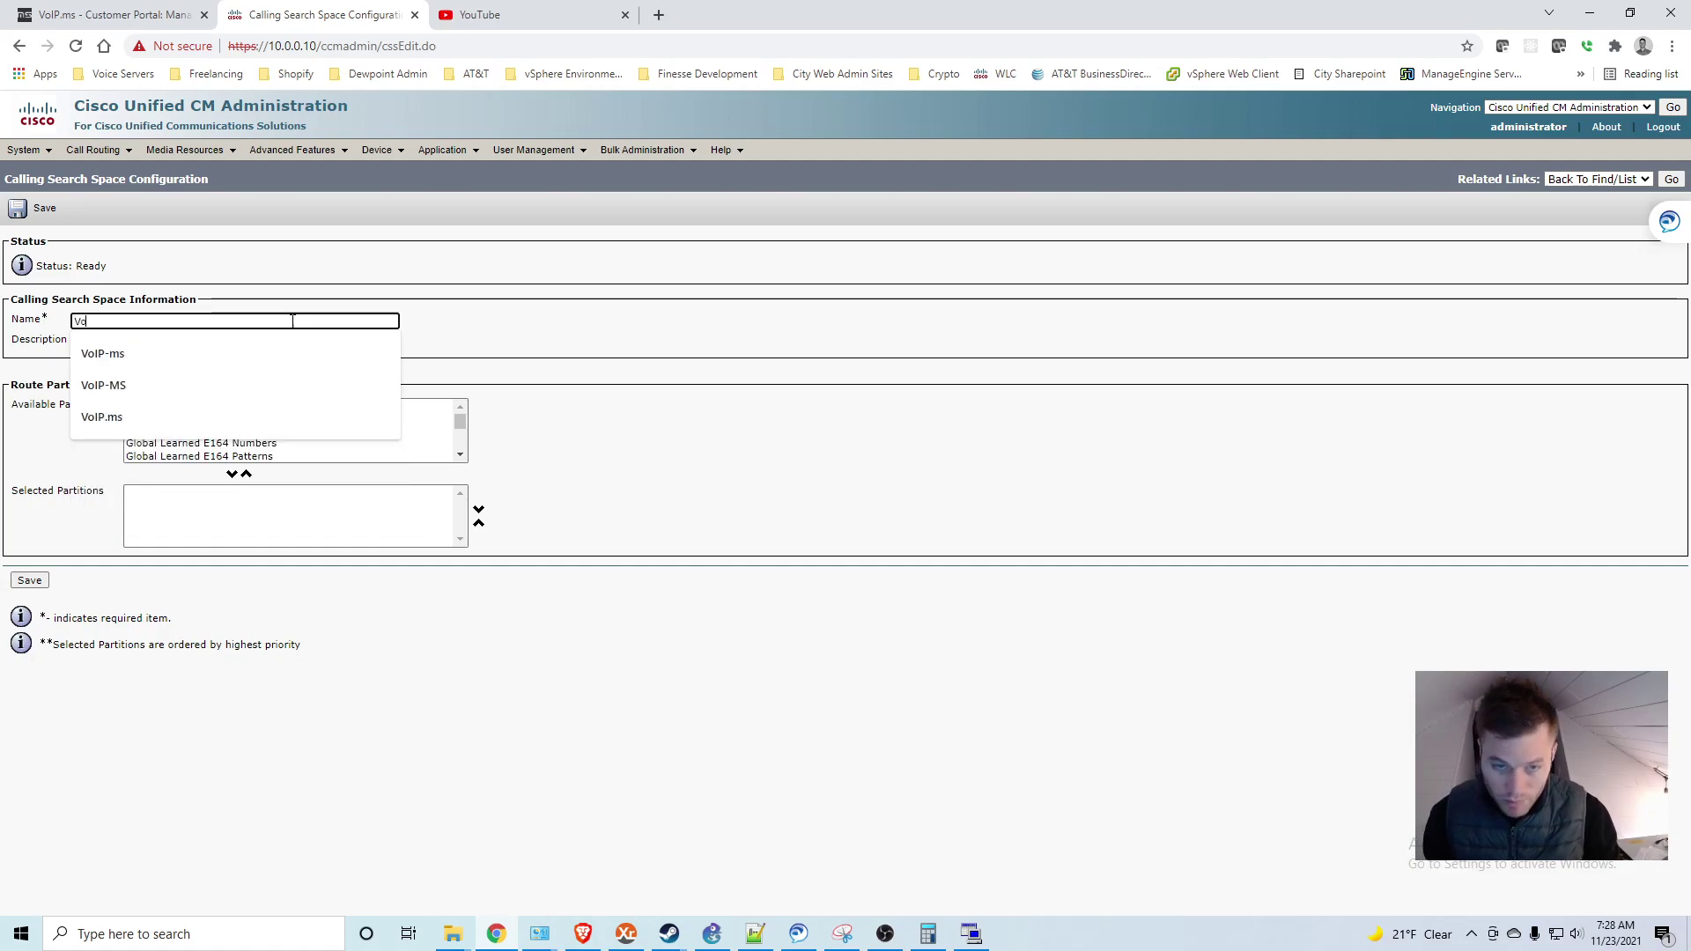
{"action": "type", "text": "IP"}
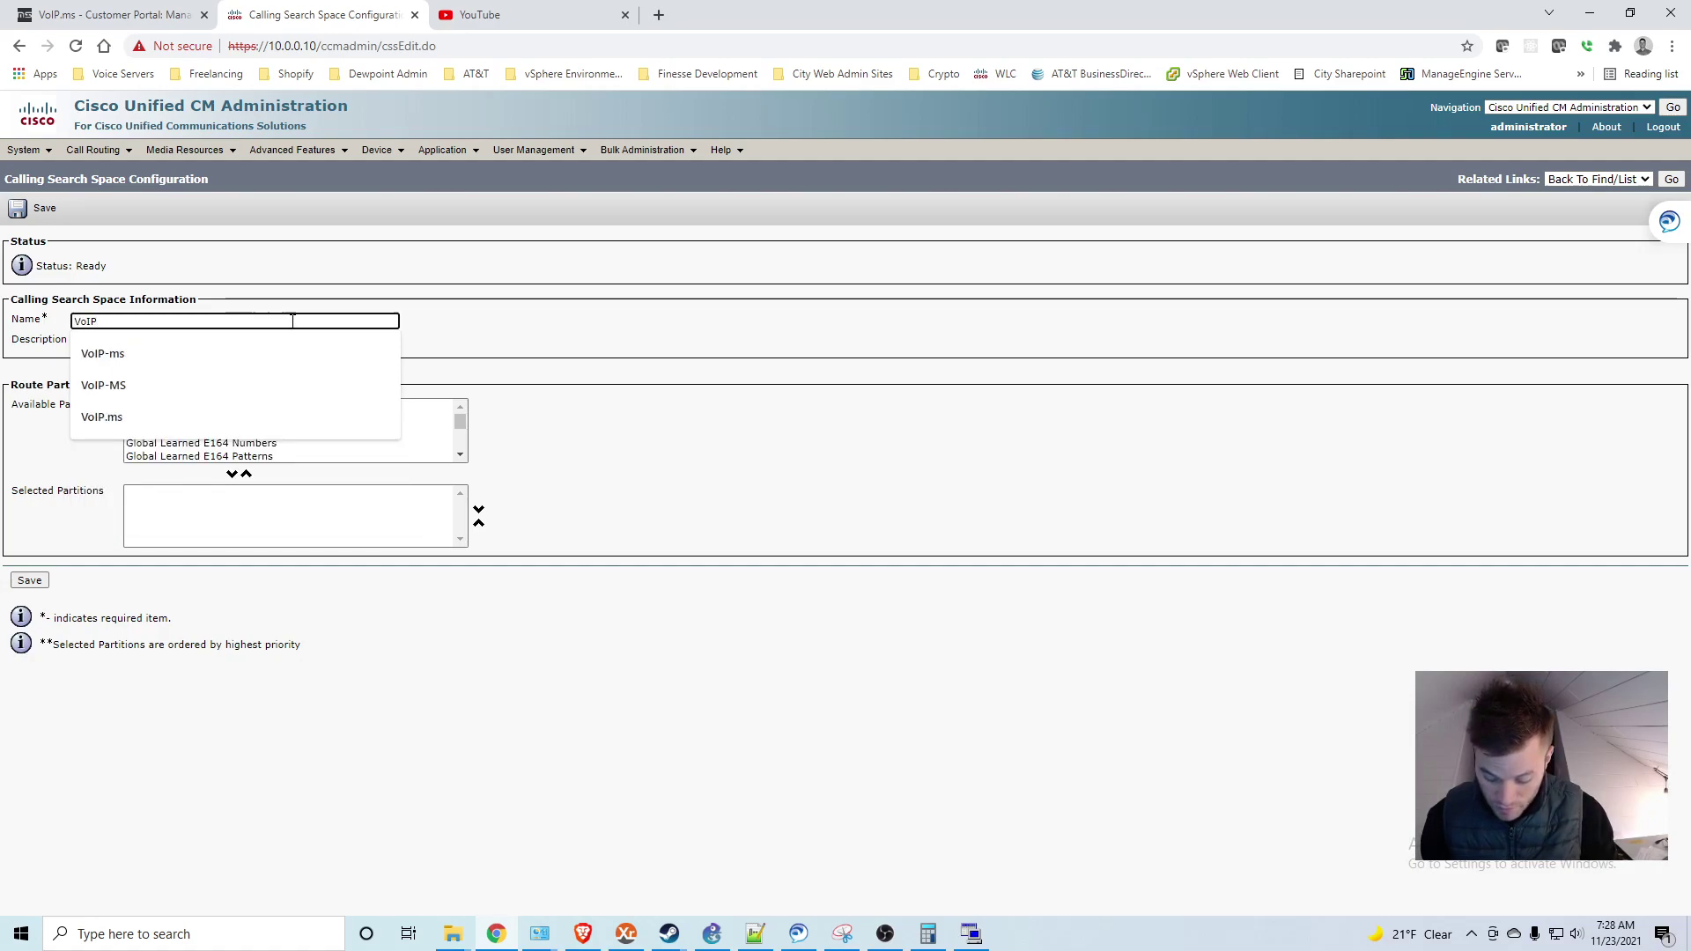
{"action": "type", "text": ".ms"}
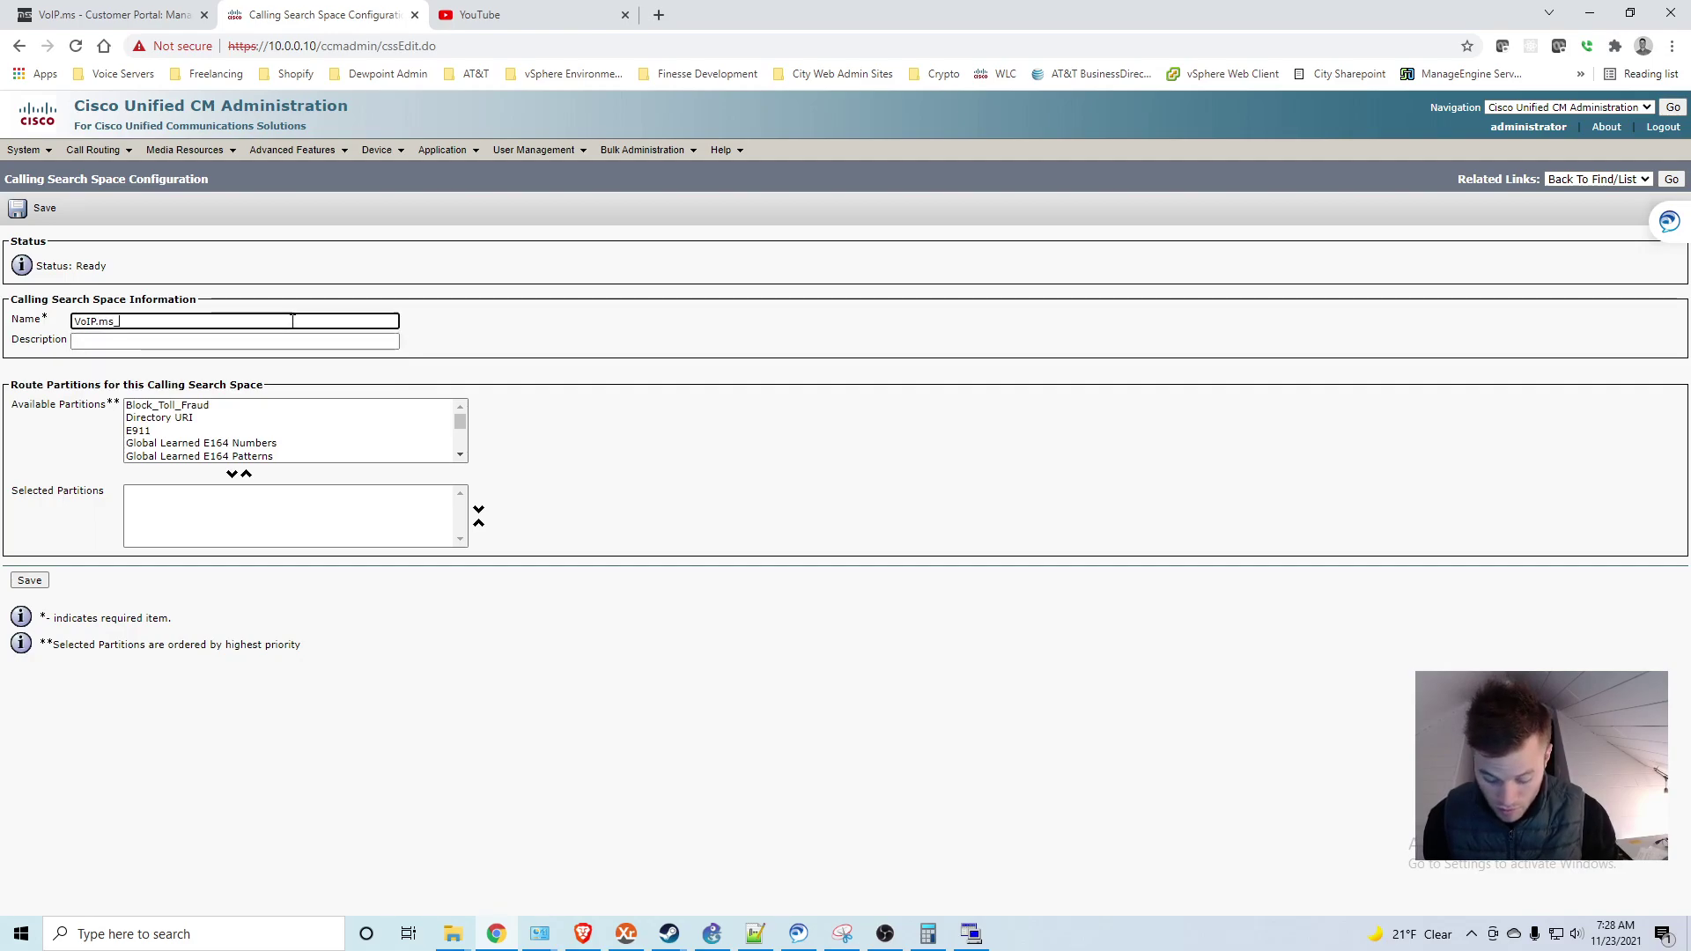
{"action": "type", "text": "_DIDs"}
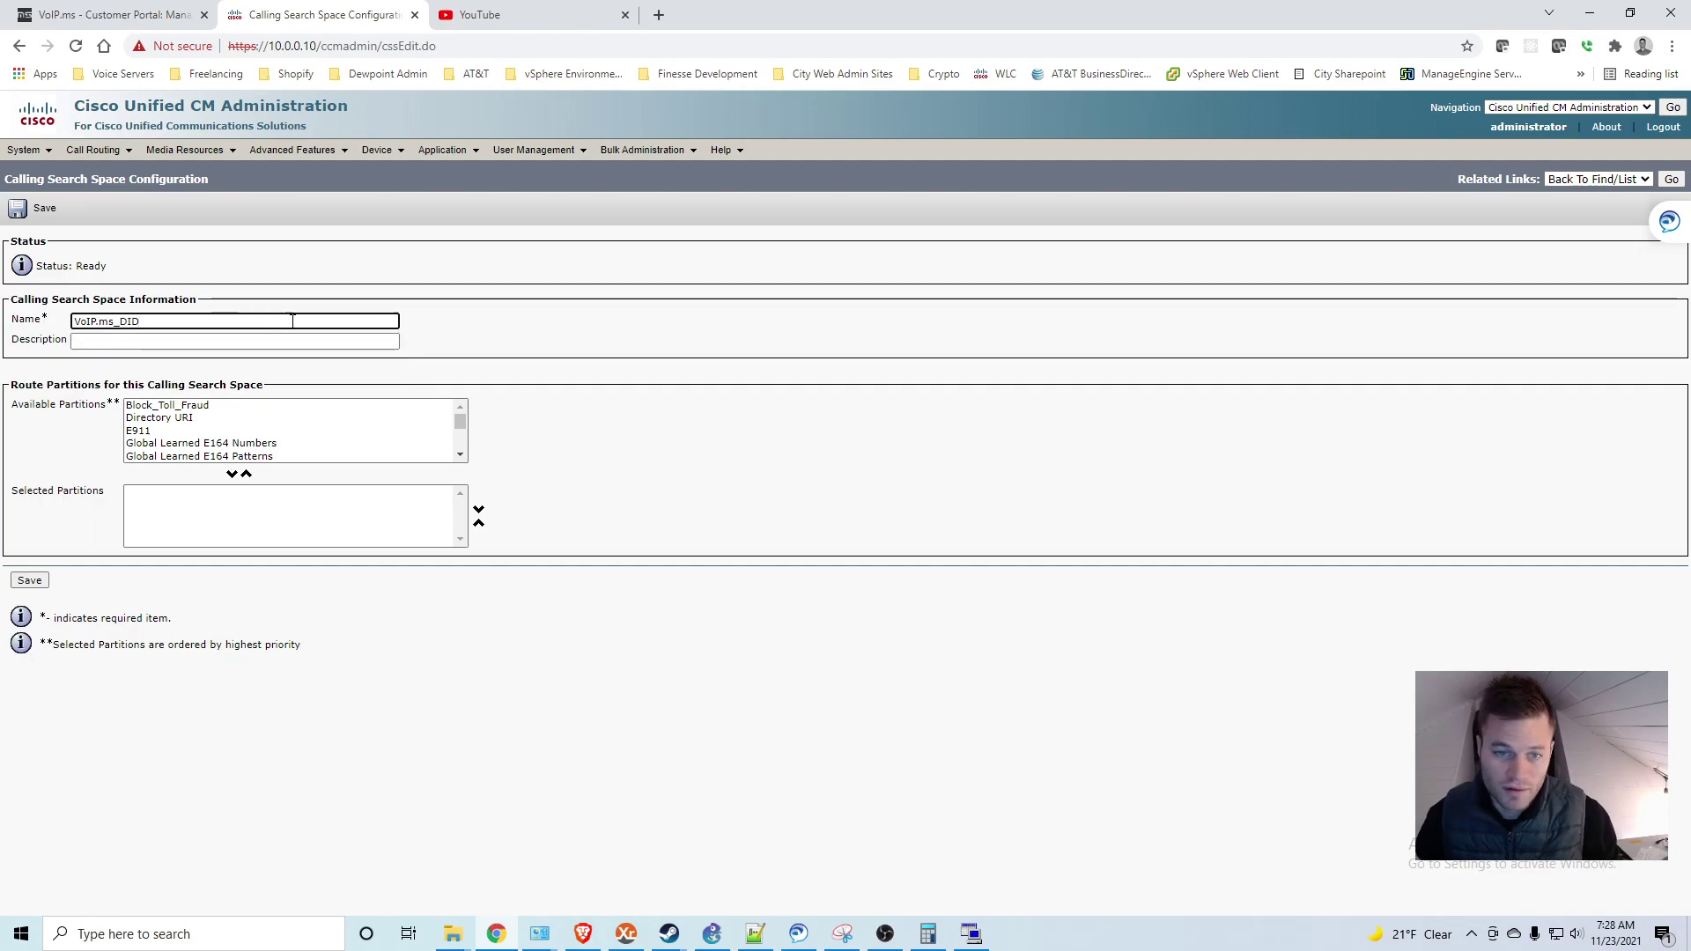
{"action": "left_click", "coordinate": [315, 603]}
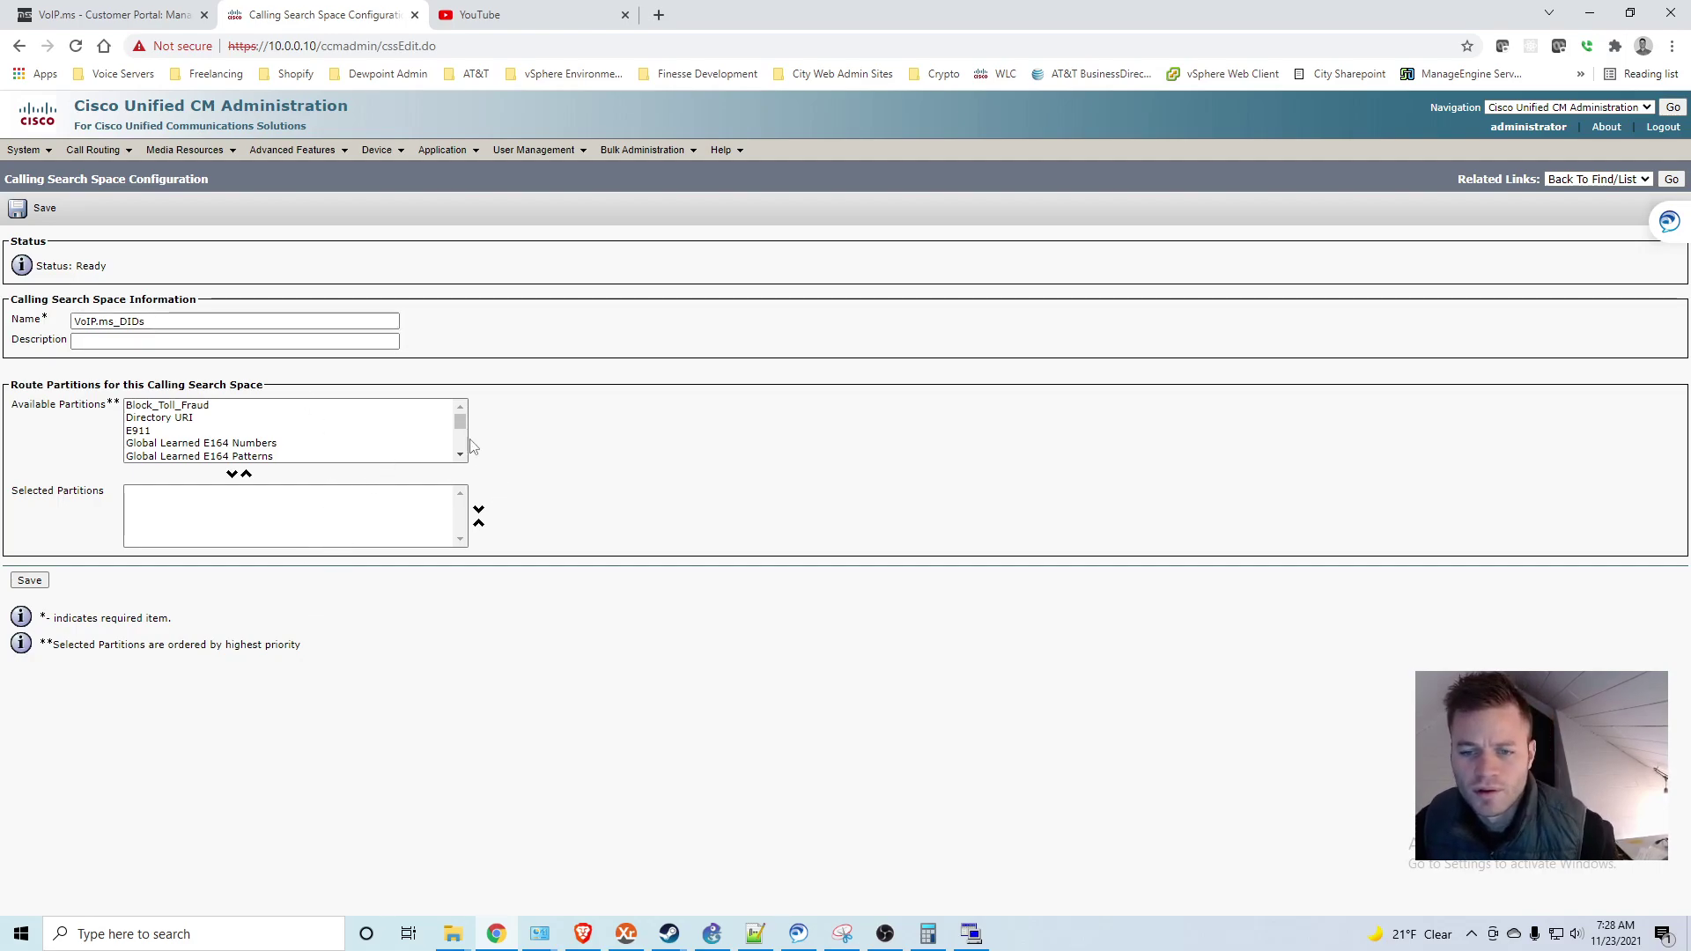
Step: Add the Internal partition to VoIP.ms_DIDs and save it
{"action": "scroll", "coordinate": [464, 459], "scroll_direction": "down", "scroll_amount": 2}
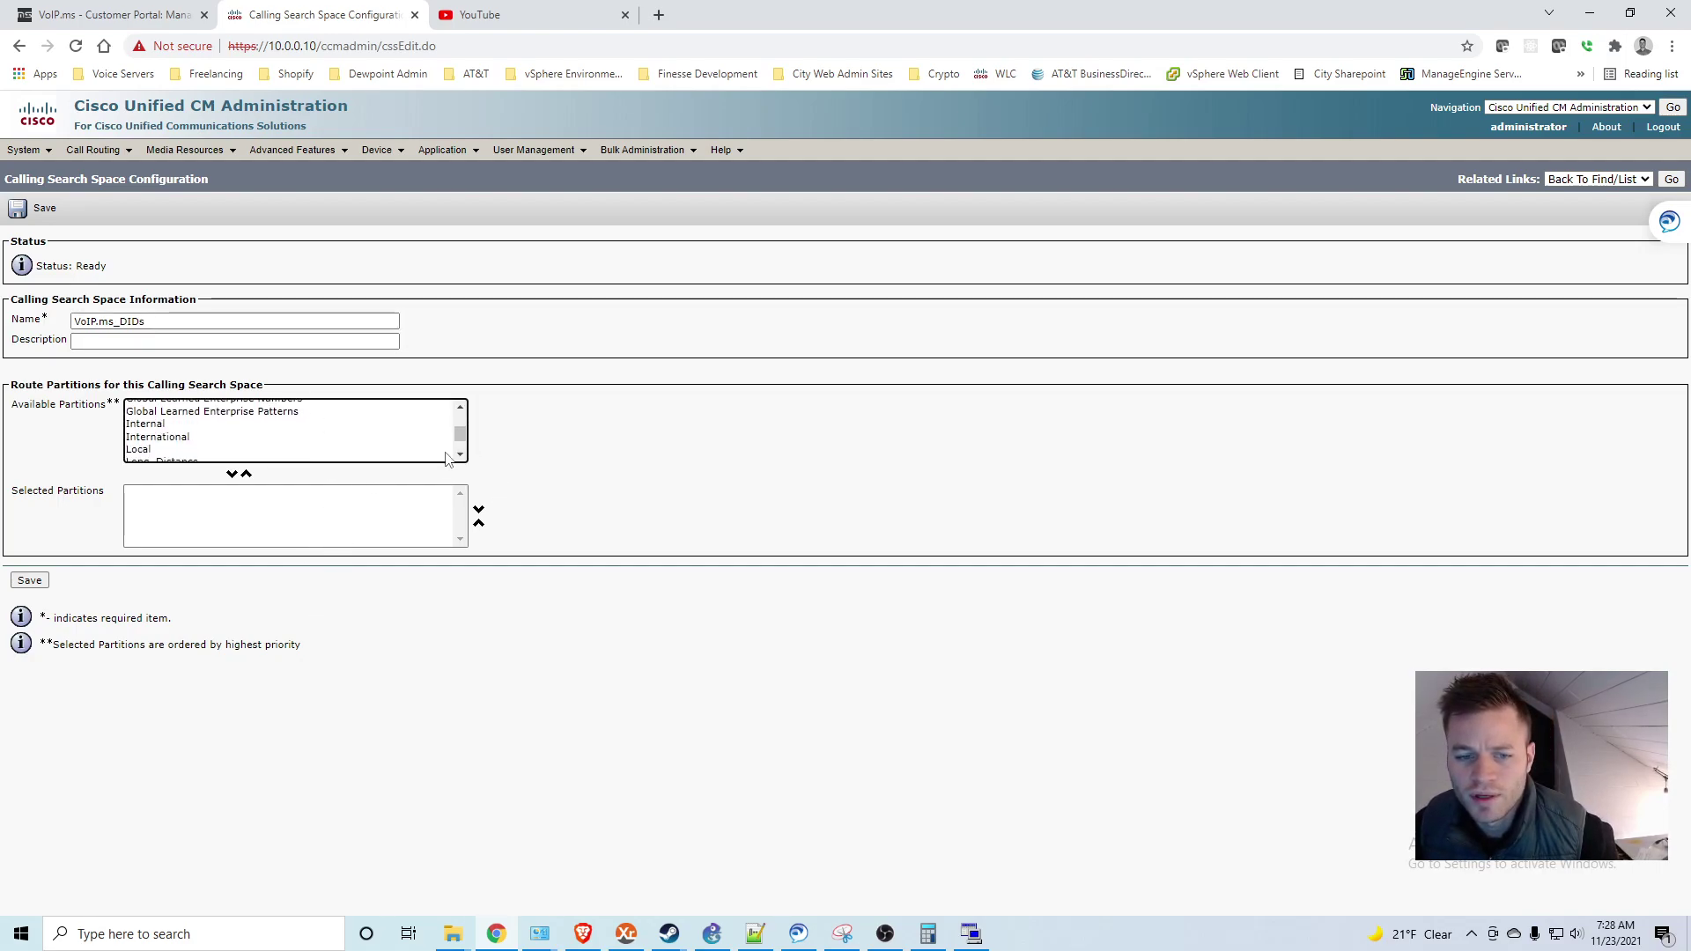
{"action": "left_click", "coordinate": [418, 440]}
{"action": "left_click", "coordinate": [412, 424]}
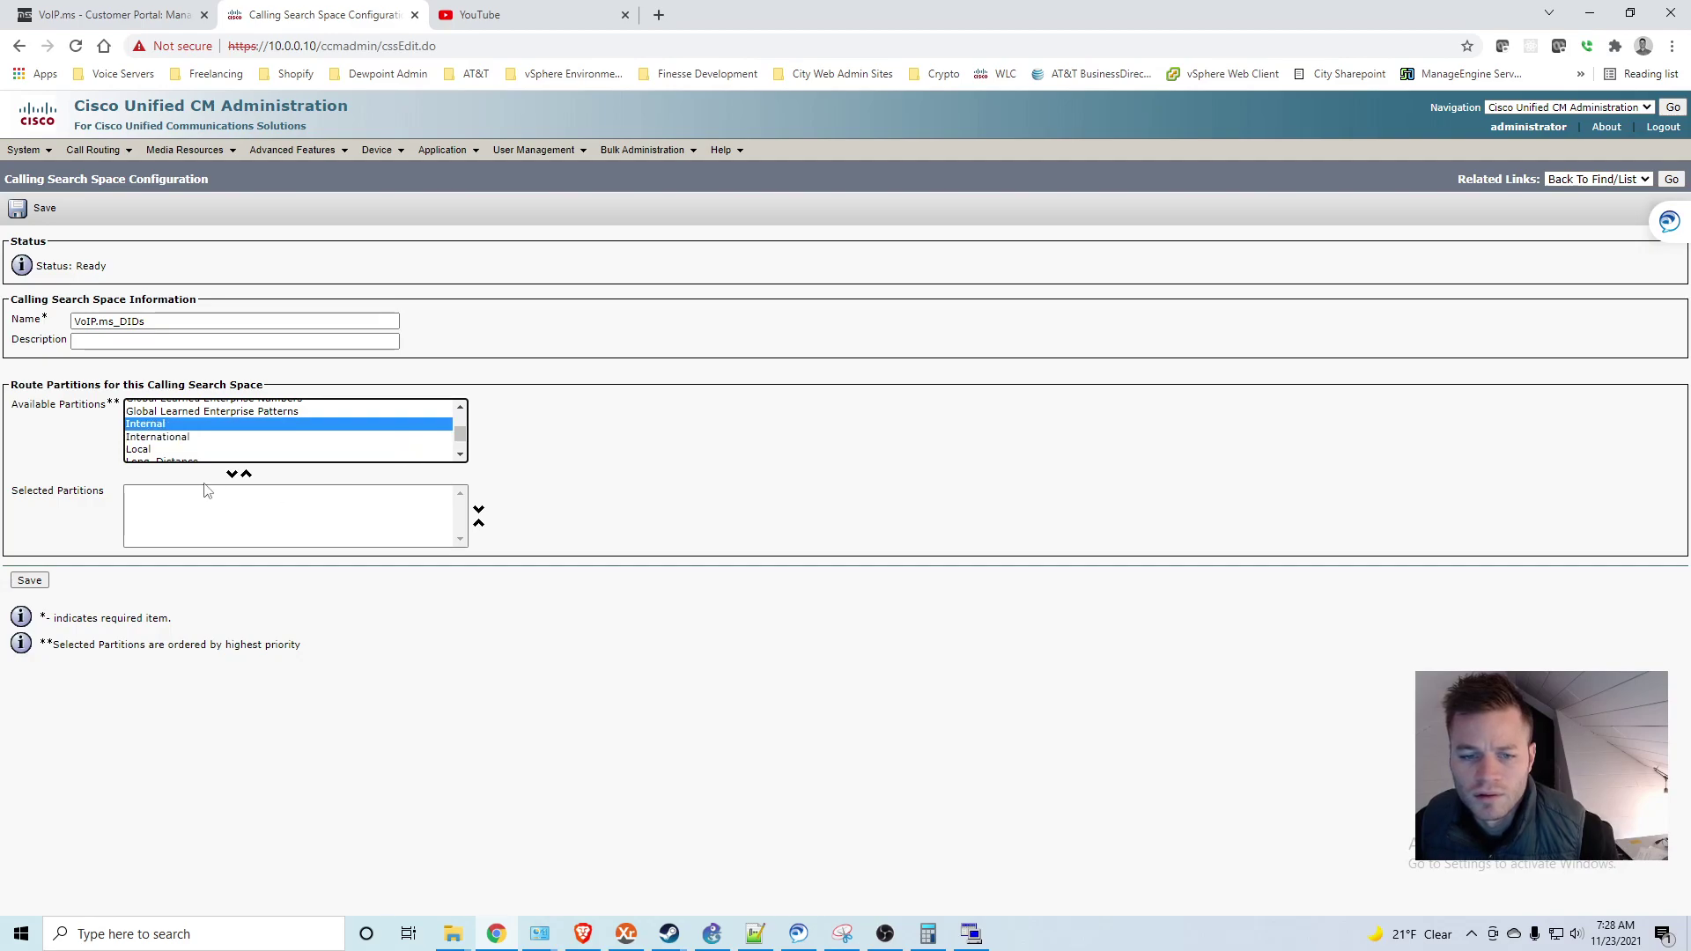
{"action": "left_click", "coordinate": [232, 474]}
{"action": "left_click", "coordinate": [236, 616]}
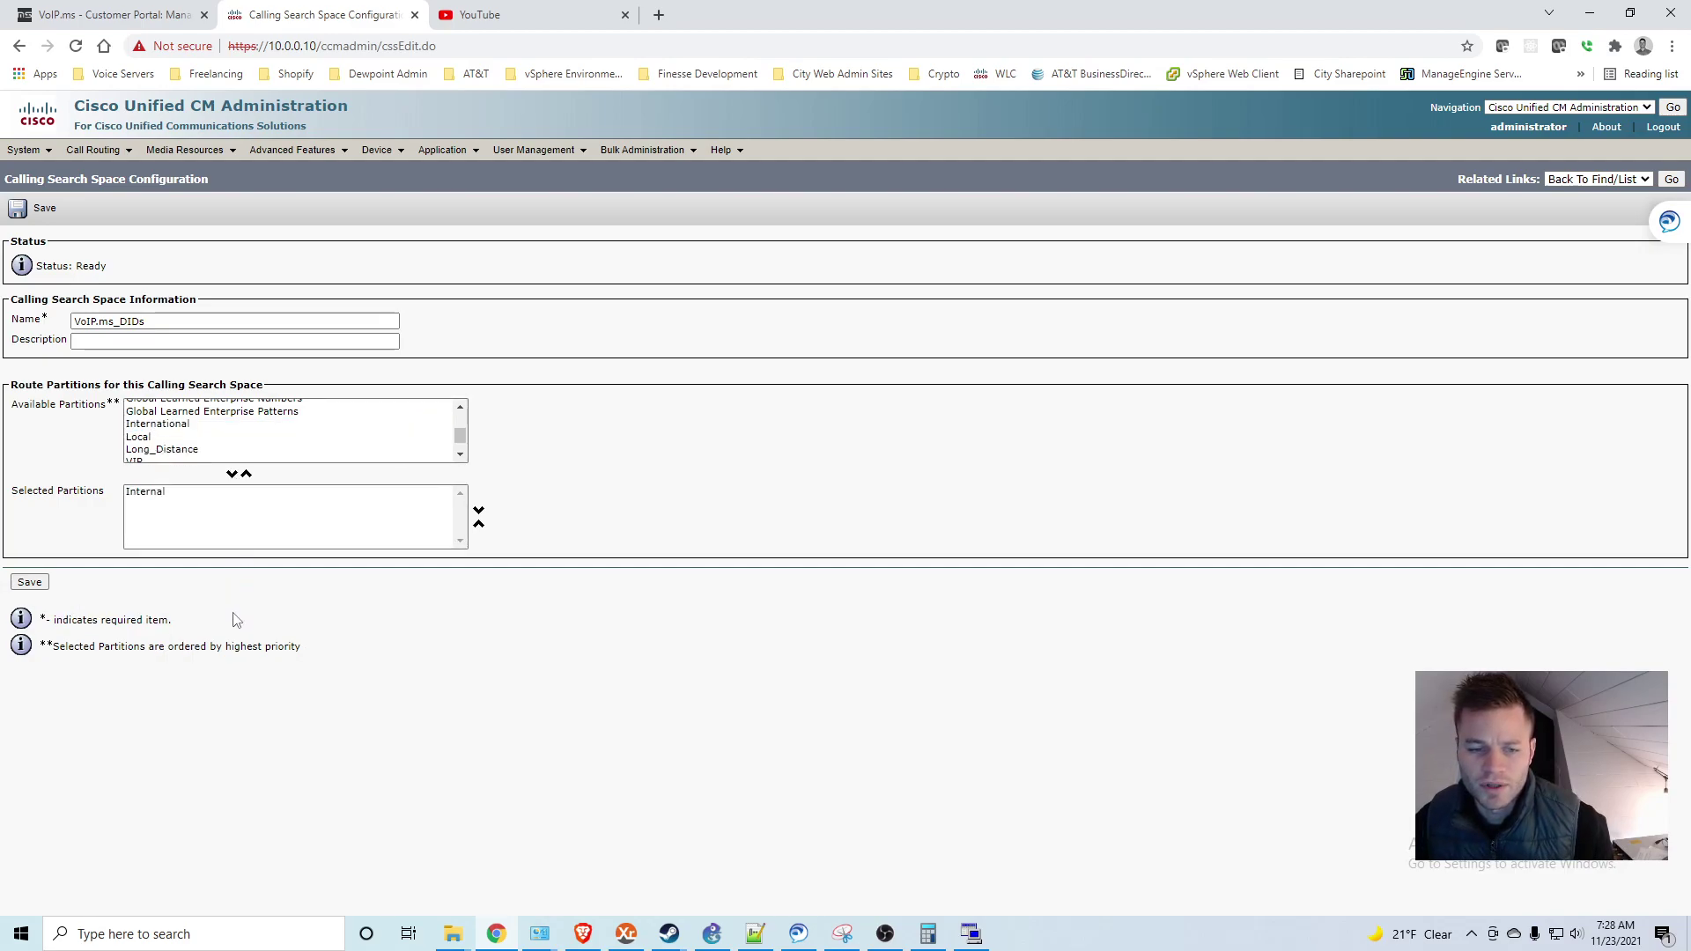
{"action": "left_click", "coordinate": [29, 582]}
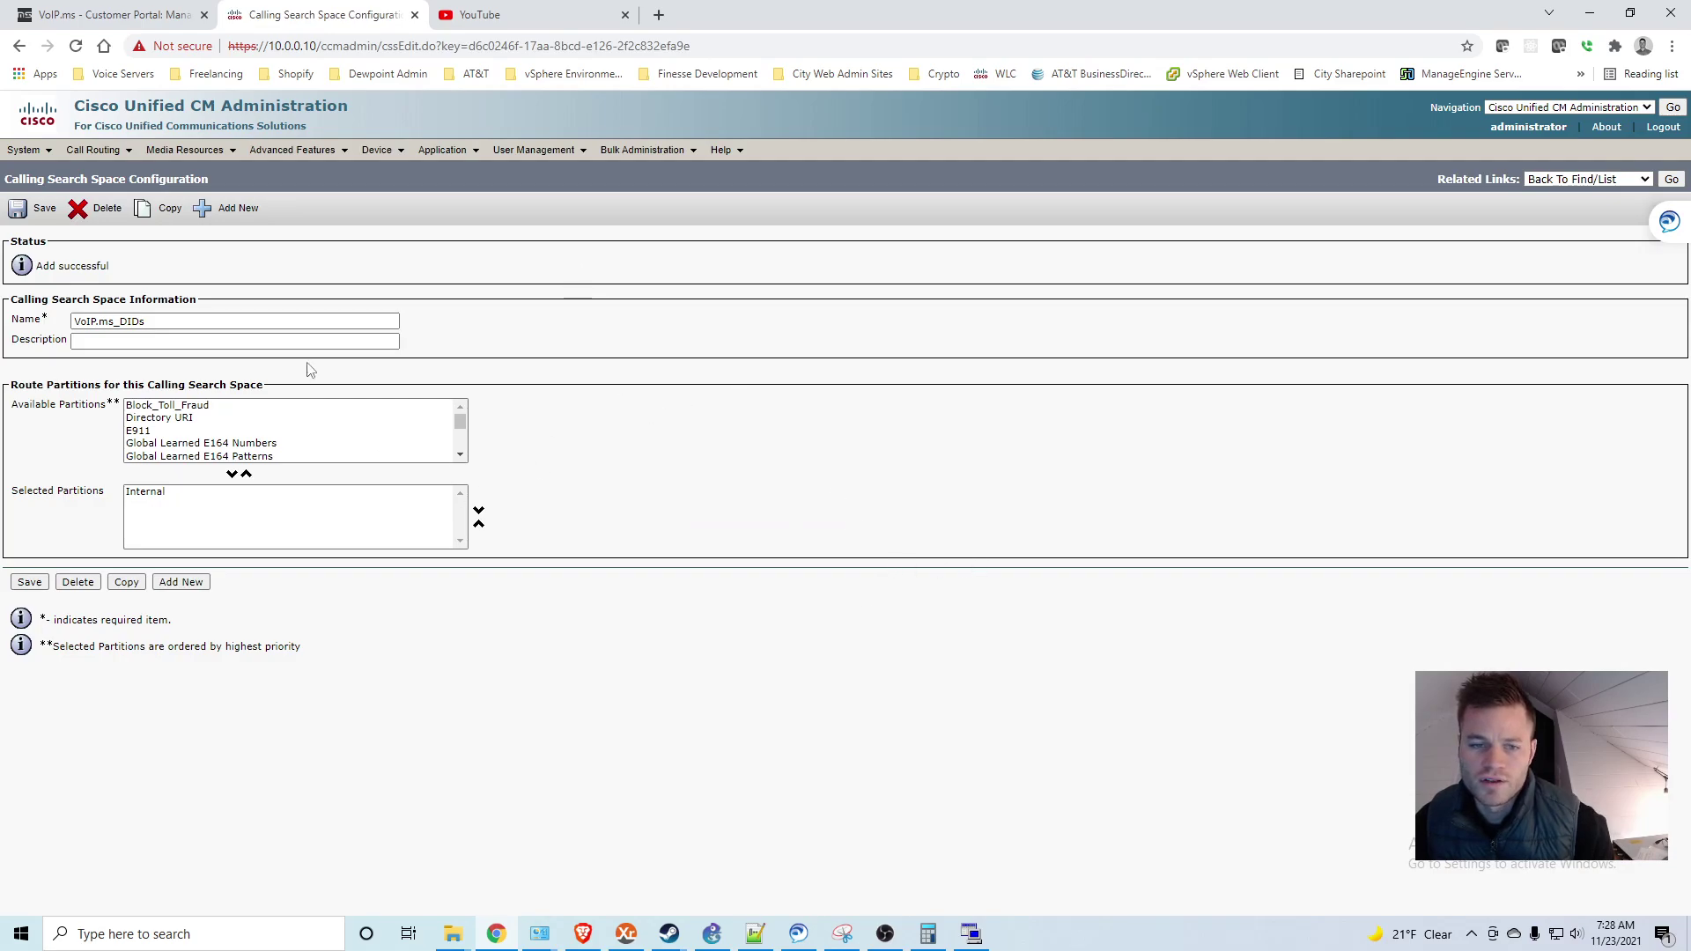
{"action": "left_click", "coordinate": [282, 495]}
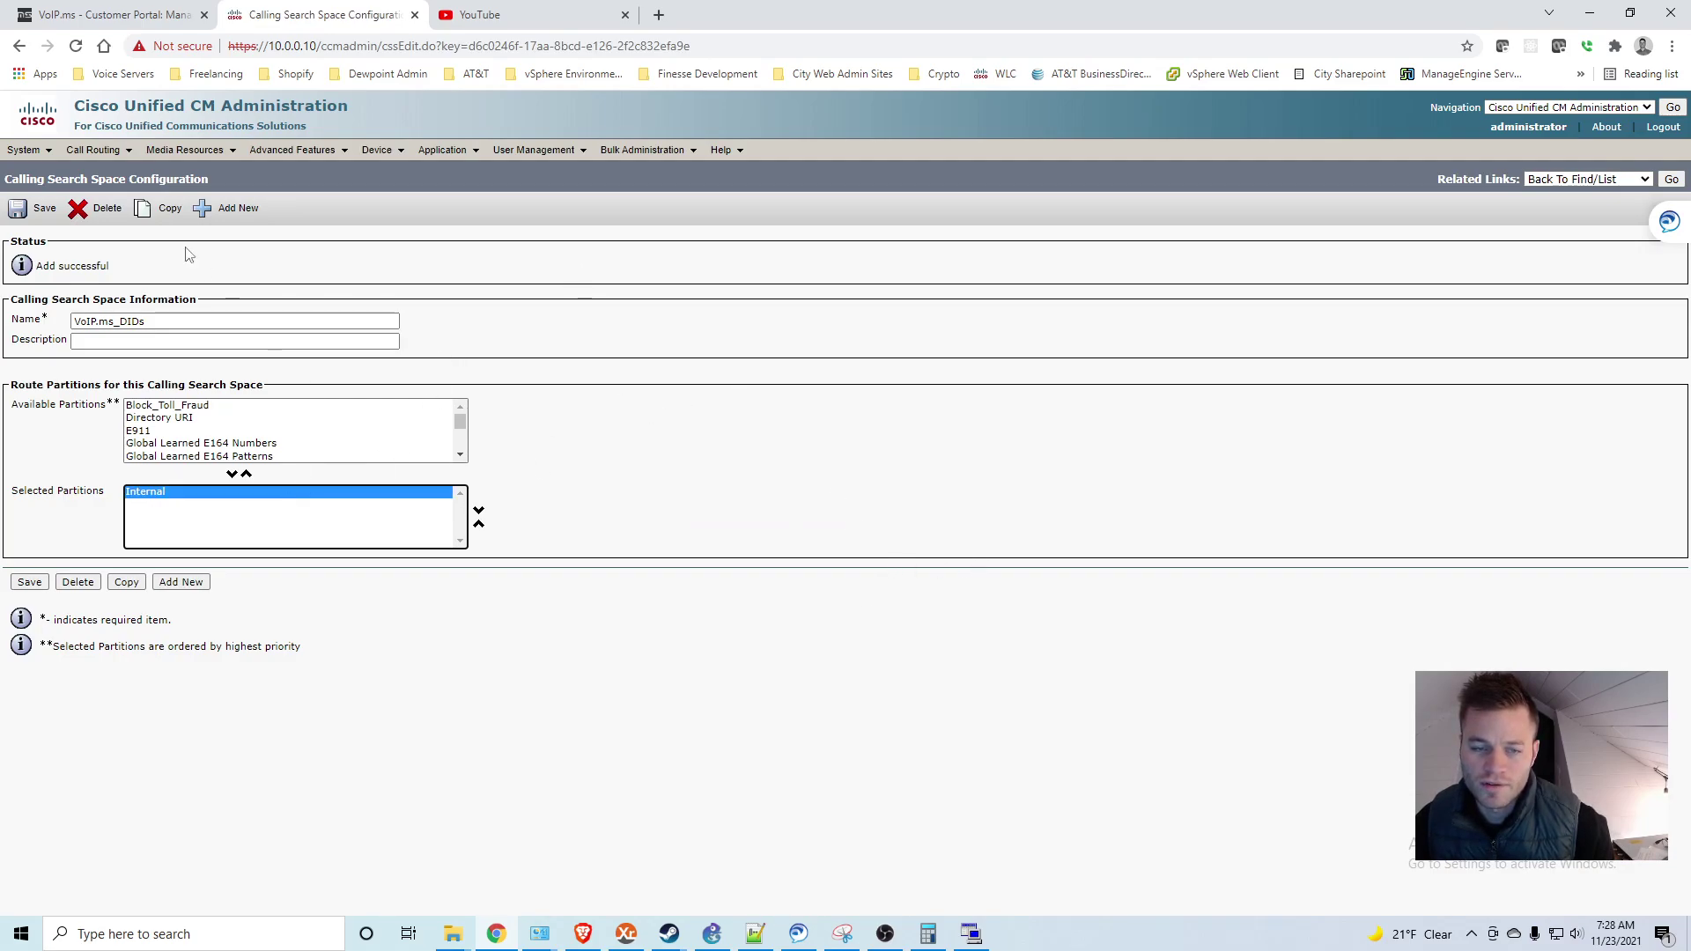
{"action": "left_click", "coordinate": [763, 378]}
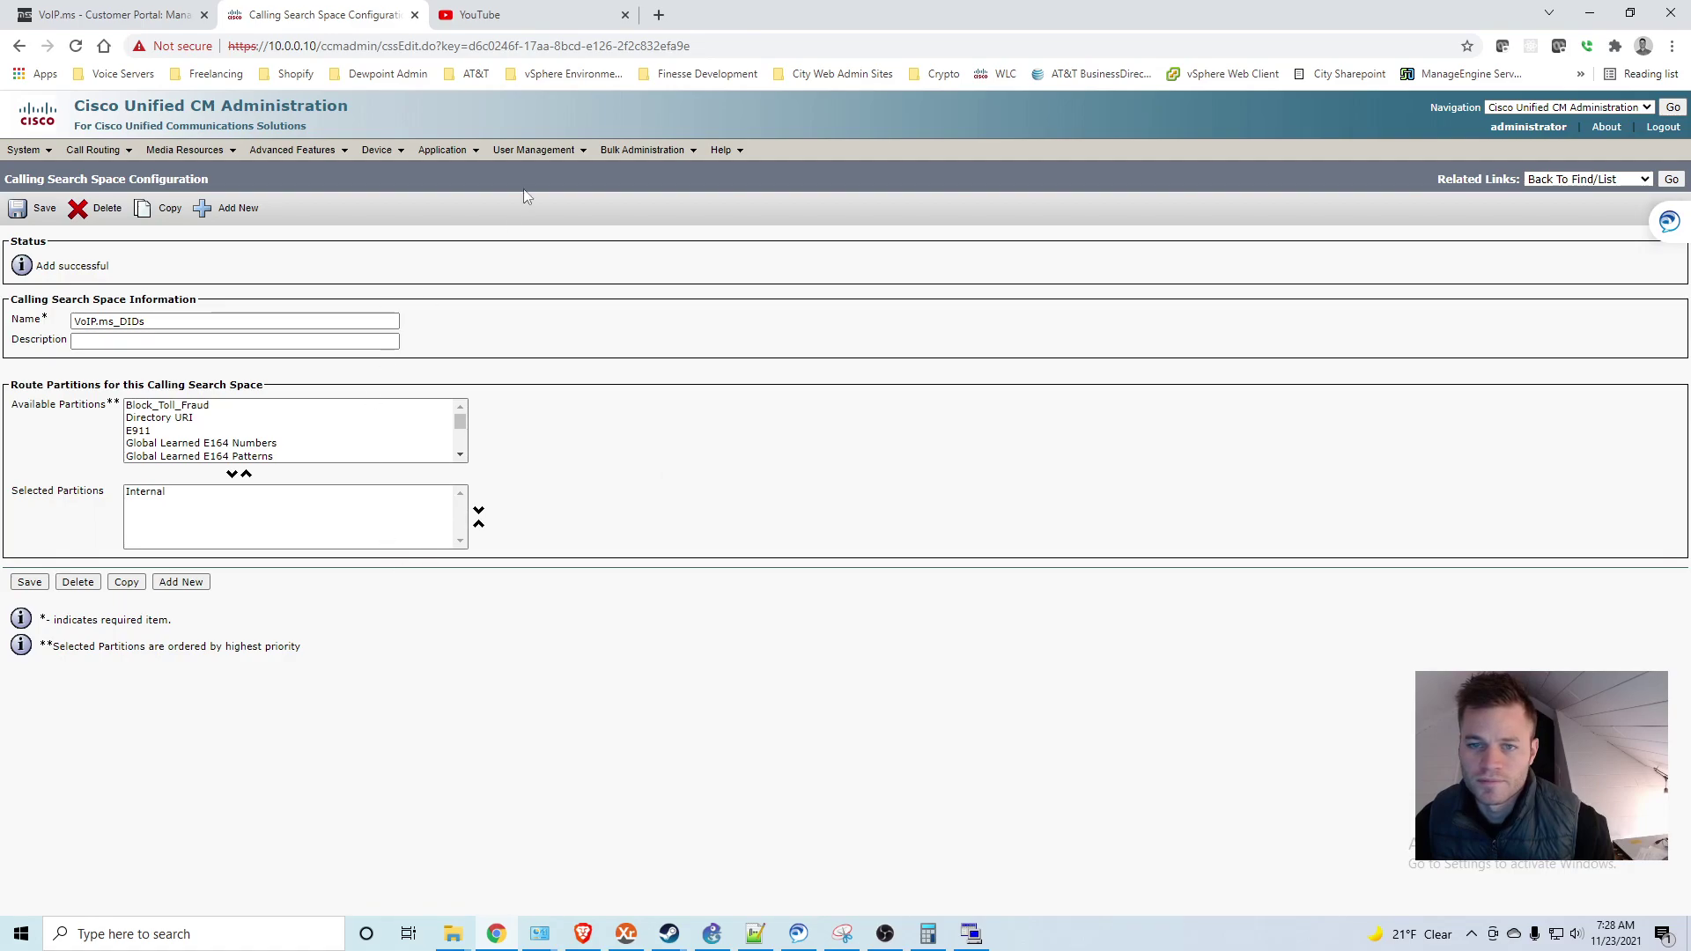
Step: On the CUBE trunk, set the Inbound Calls Calling Search Space to VoIP.ms_DIDs
{"action": "mouse_move", "coordinate": [471, 153]}
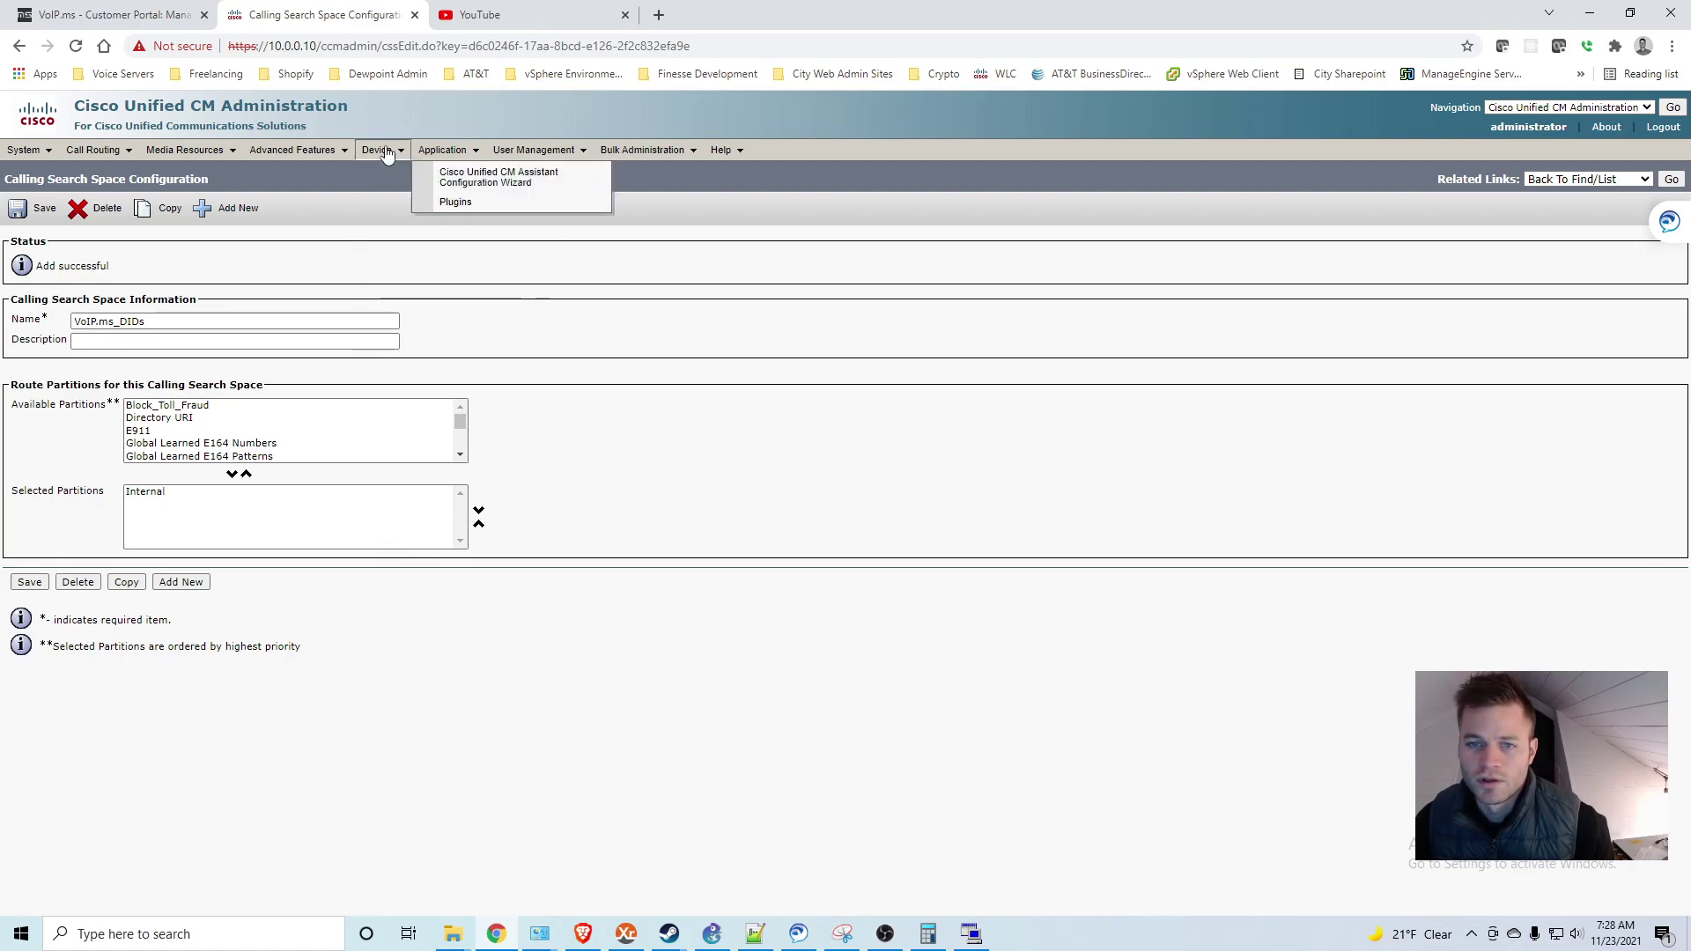
{"action": "mouse_move", "coordinate": [377, 150]}
{"action": "left_click", "coordinate": [393, 230]}
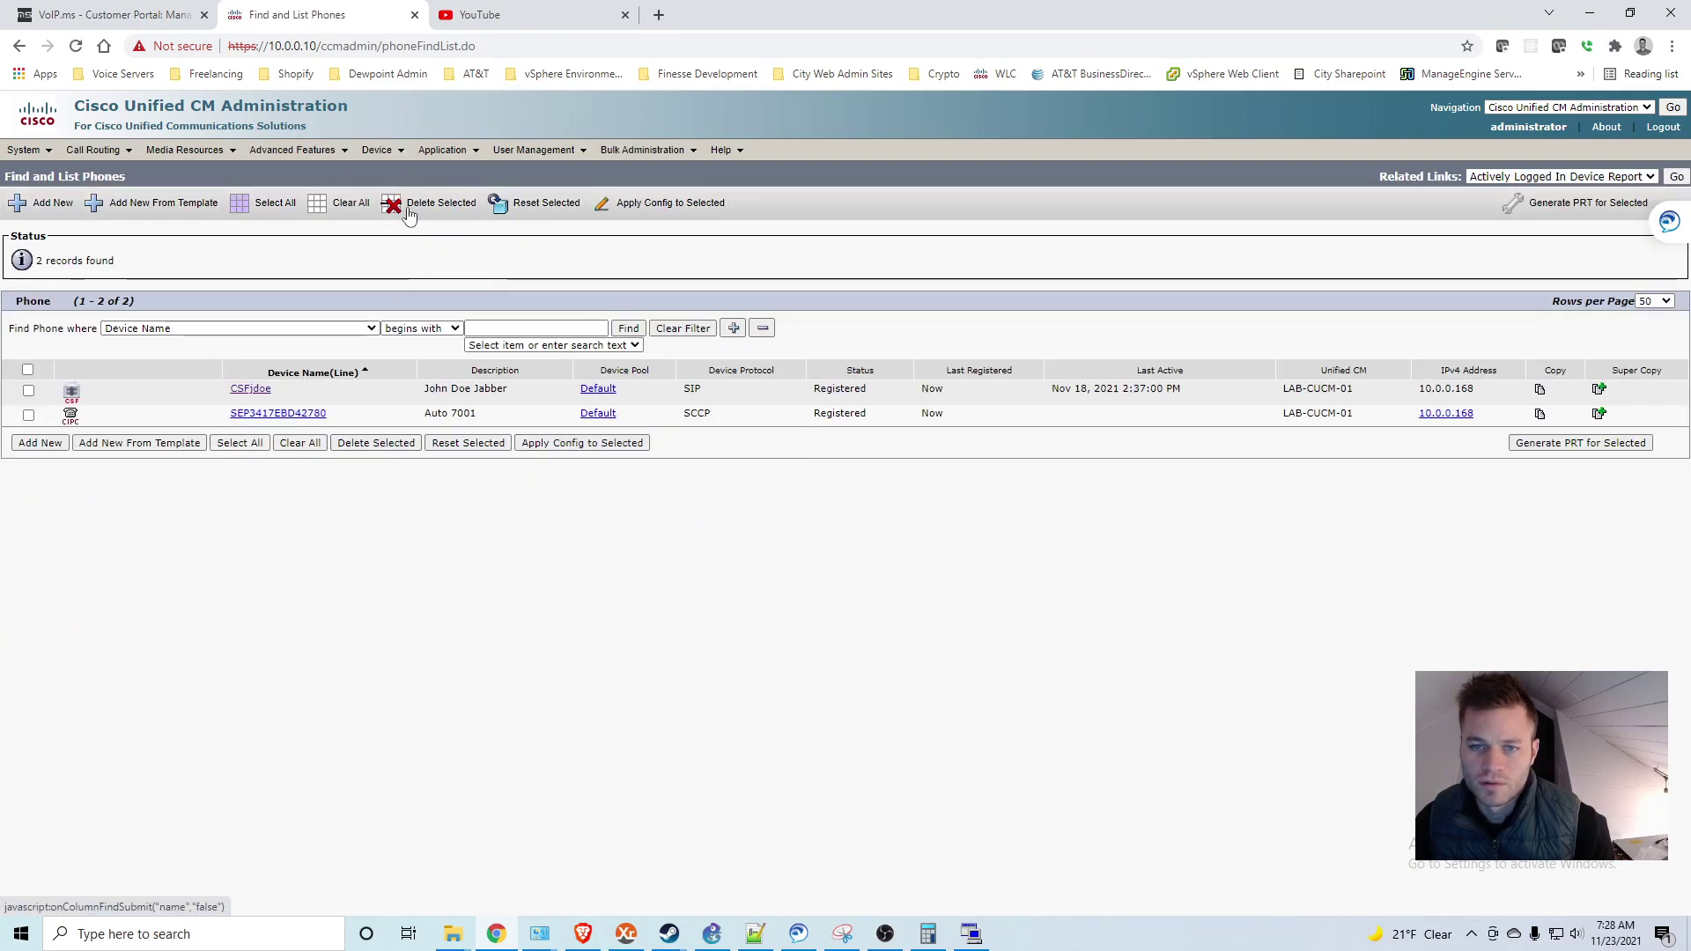
{"action": "mouse_move", "coordinate": [392, 155]}
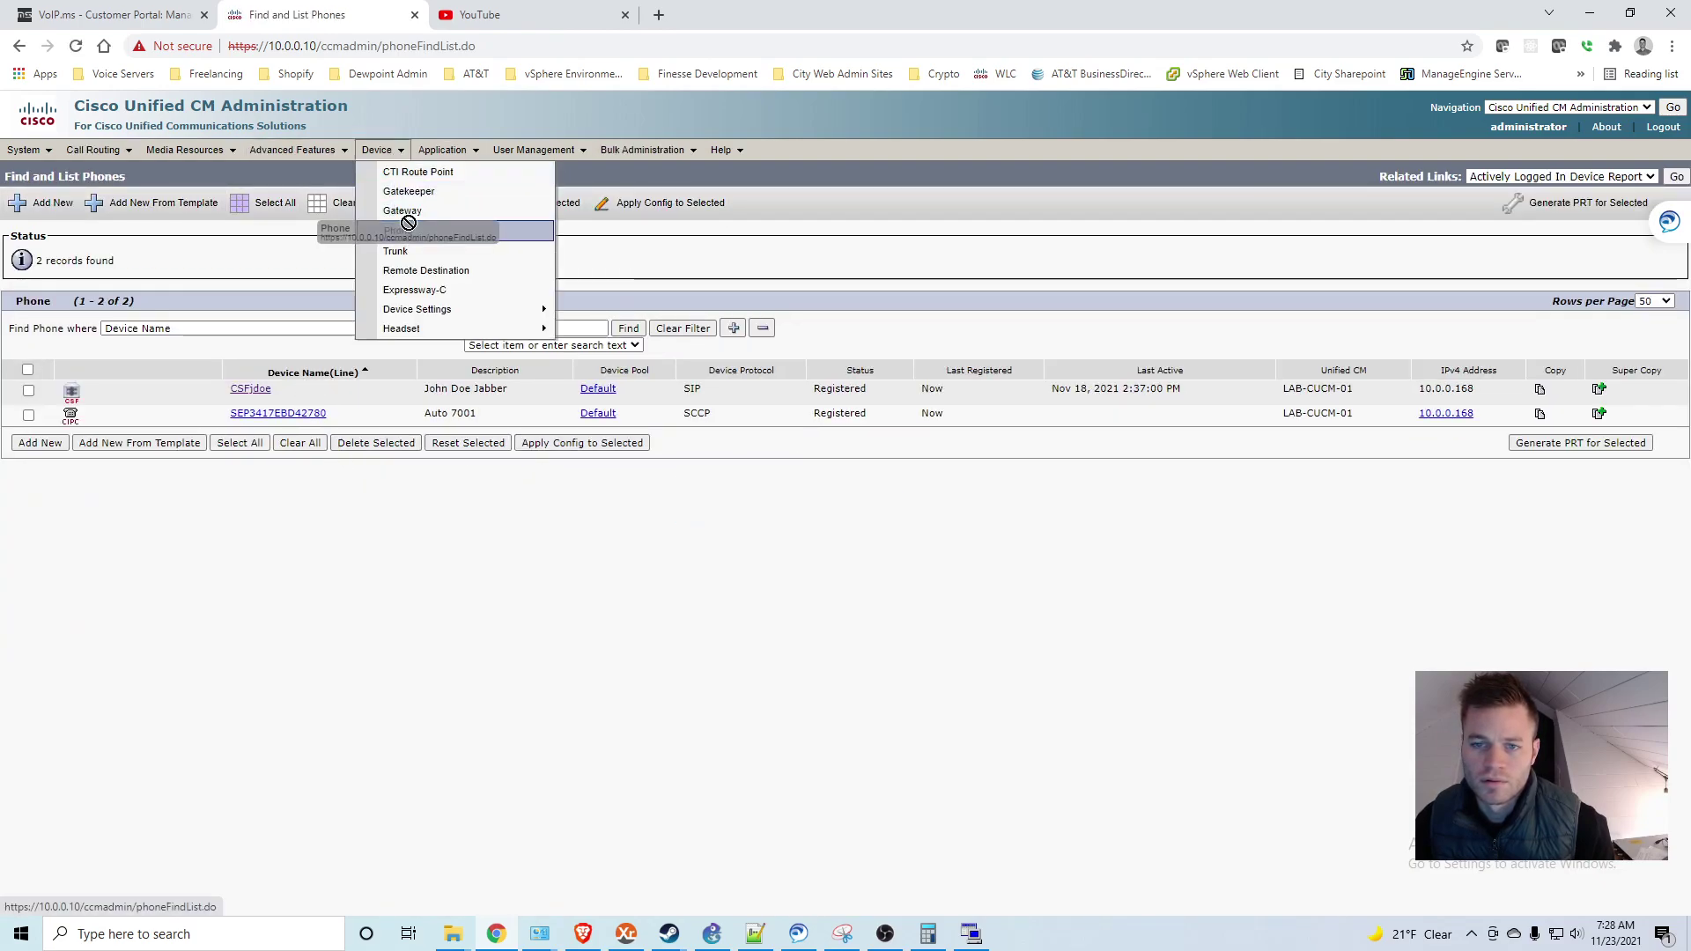
{"action": "left_click", "coordinate": [408, 252]}
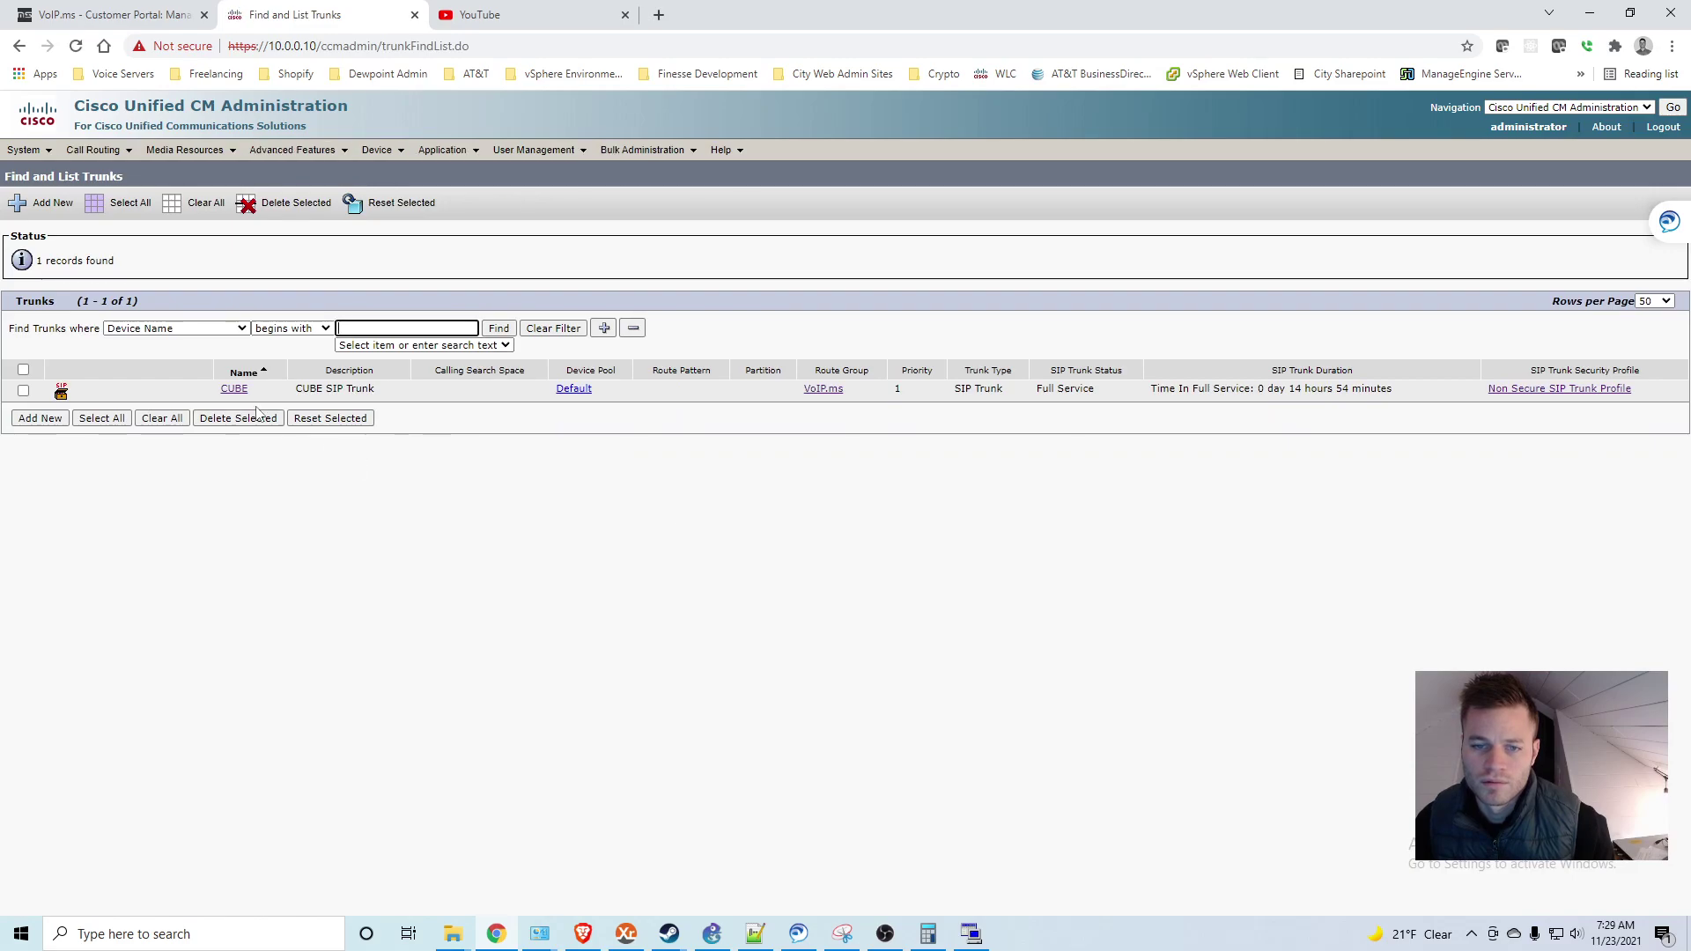
{"action": "left_click", "coordinate": [235, 394]}
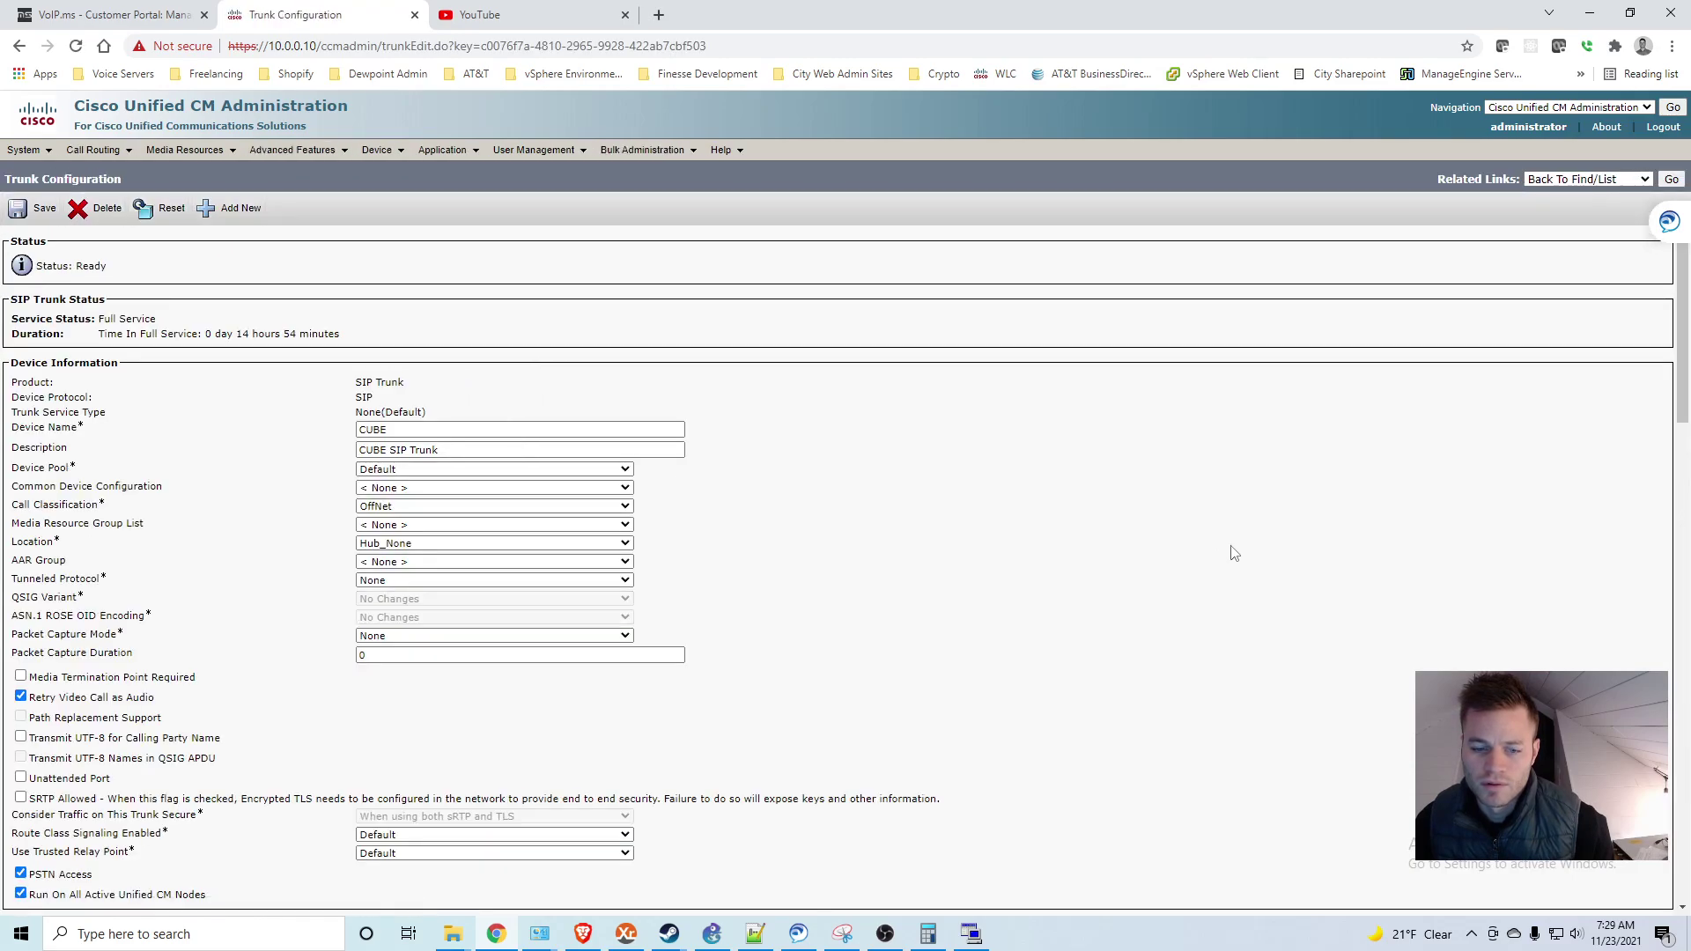
{"action": "scroll", "coordinate": [1232, 552], "scroll_direction": "down", "scroll_amount": 3}
{"action": "scroll", "coordinate": [1232, 552], "scroll_direction": "down", "scroll_amount": 5}
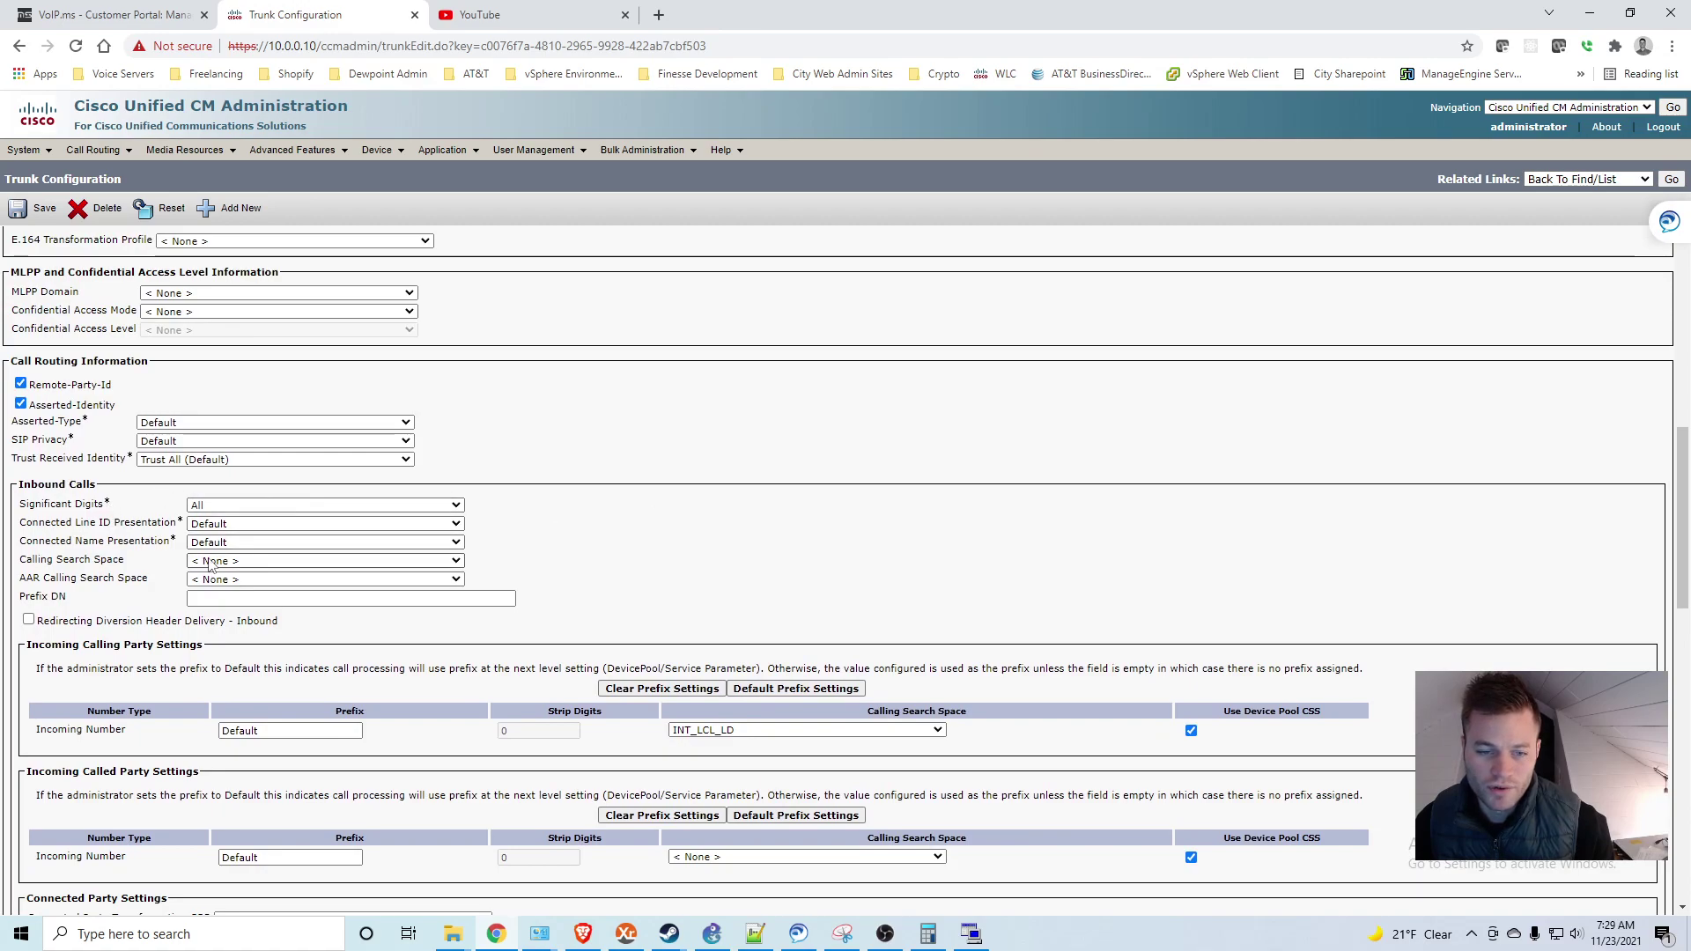
{"action": "left_click", "coordinate": [253, 563]}
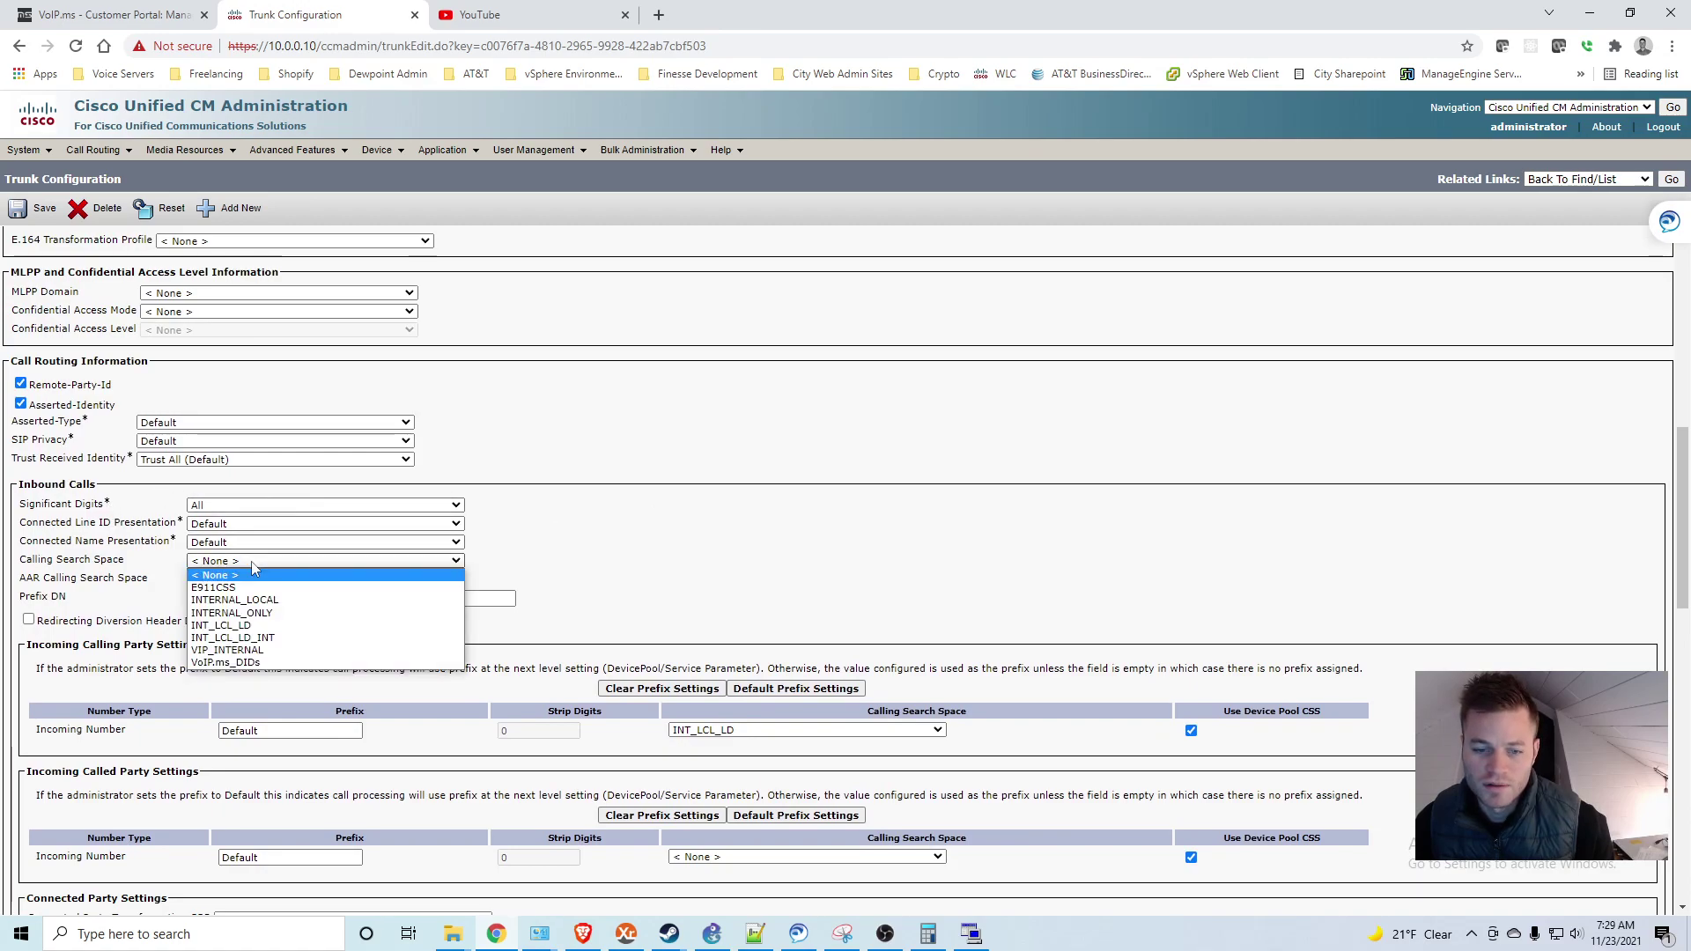
{"action": "left_click", "coordinate": [289, 662]}
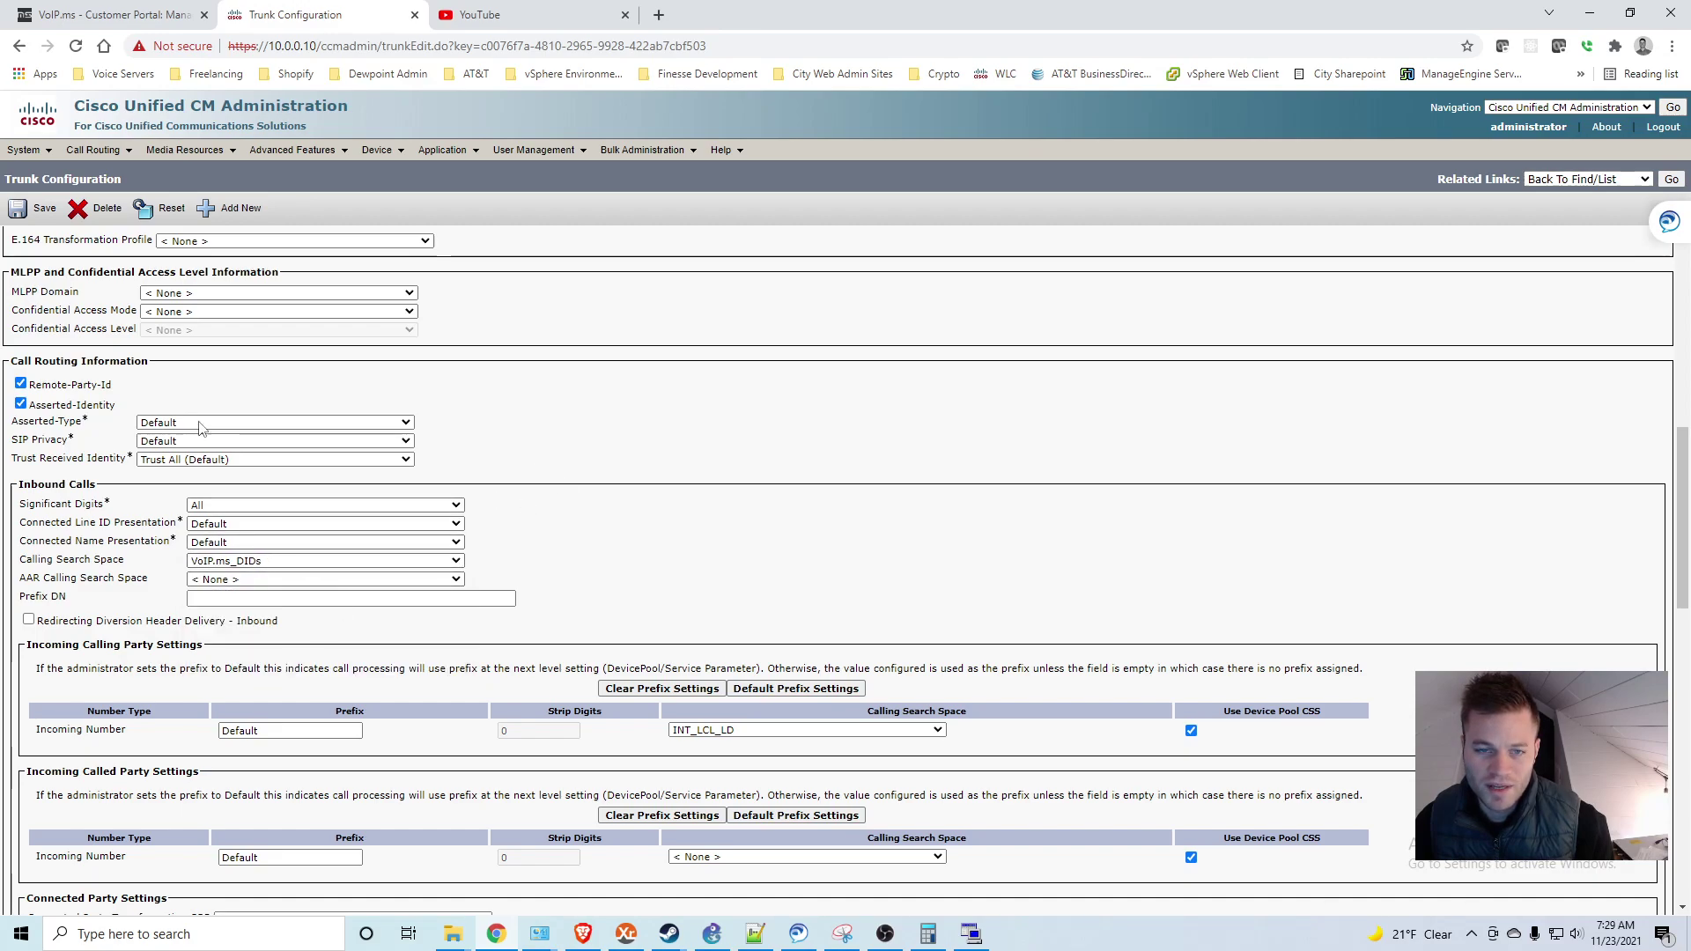
Step: Save the CUBE trunk, acknowledge the reset warning, and reset the trunk
{"action": "left_click", "coordinate": [39, 209]}
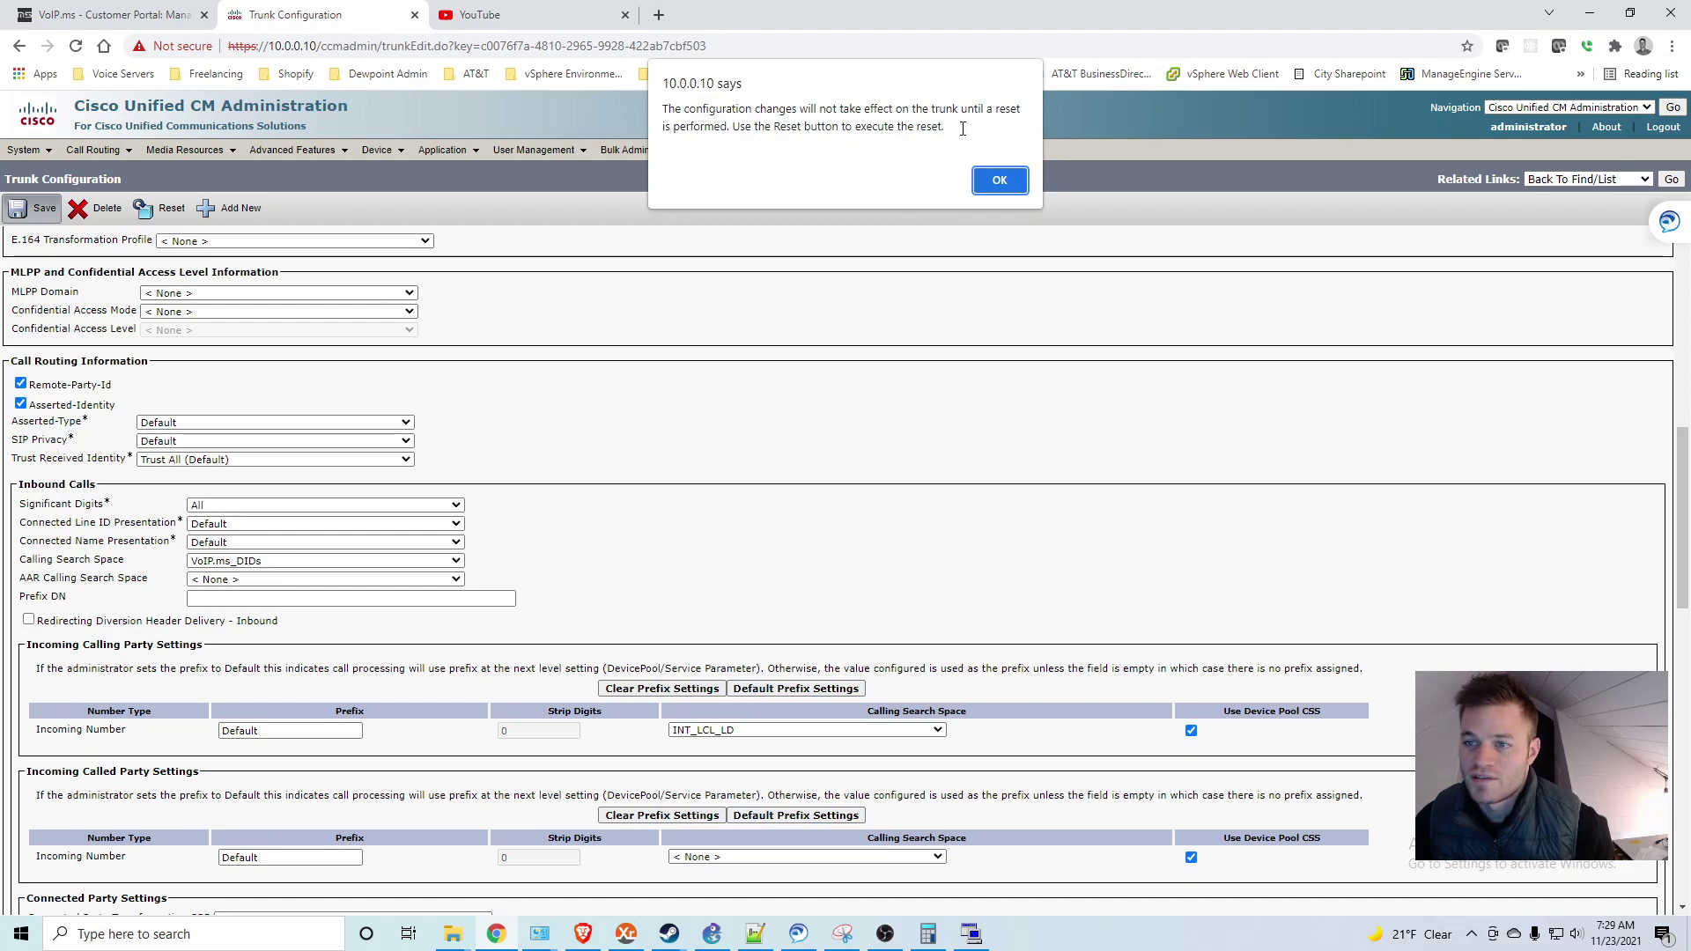
{"action": "left_click_drag", "start_coordinate": [962, 129], "coordinate": [839, 108]}
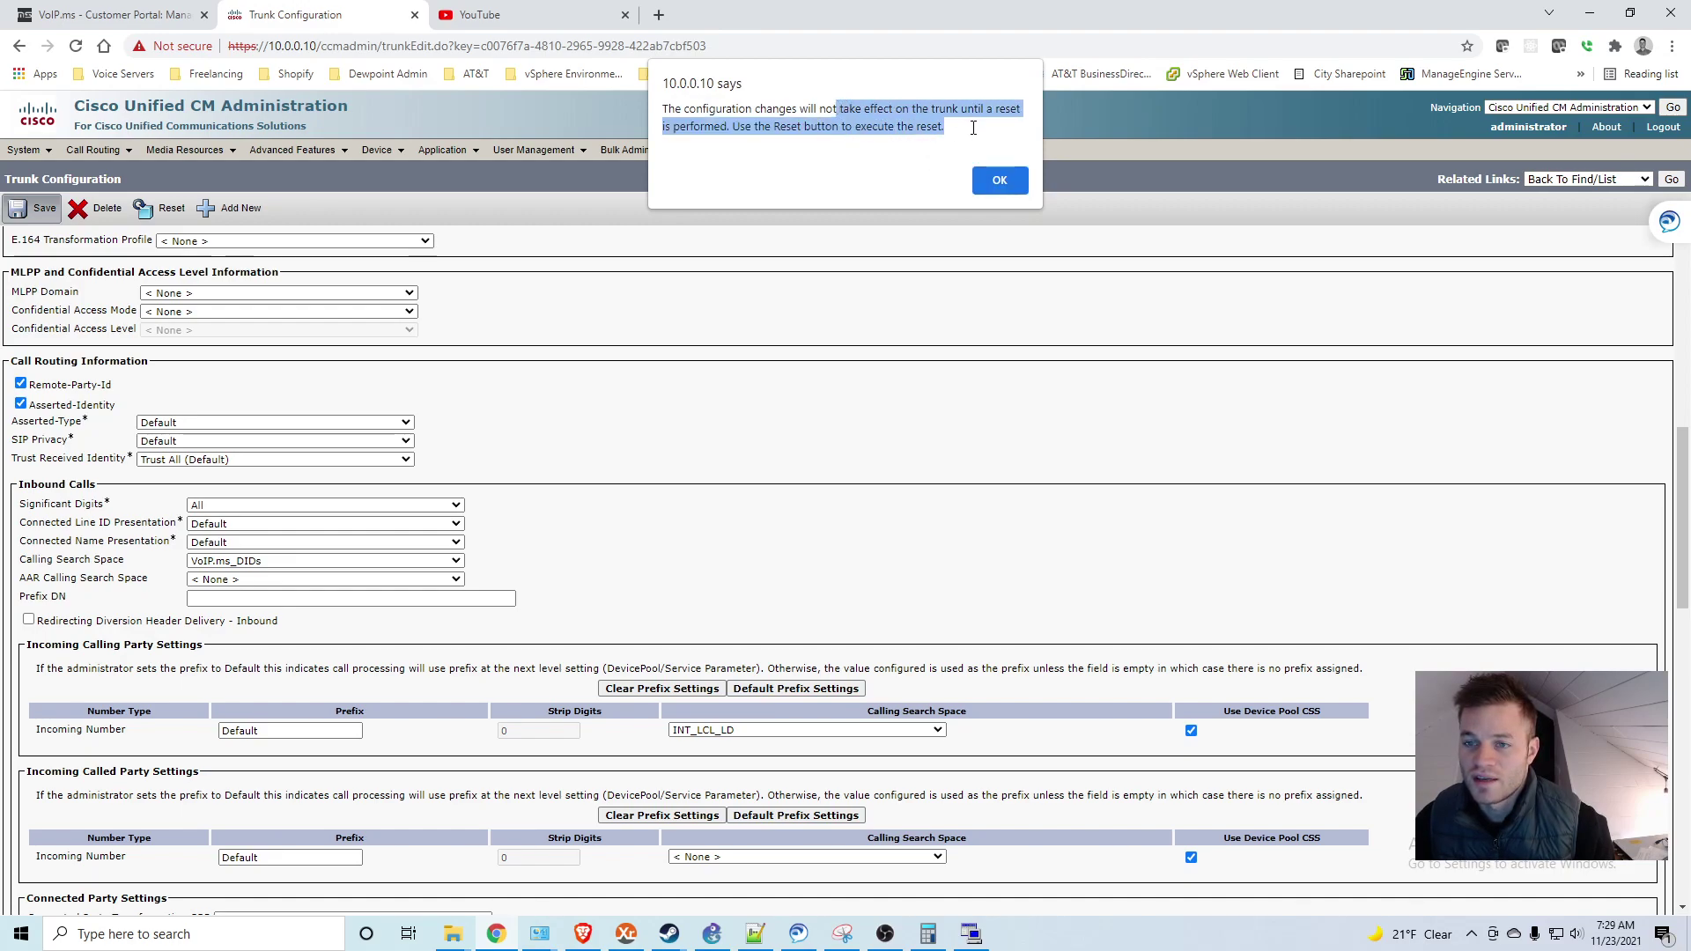
{"action": "left_click", "coordinate": [1000, 179]}
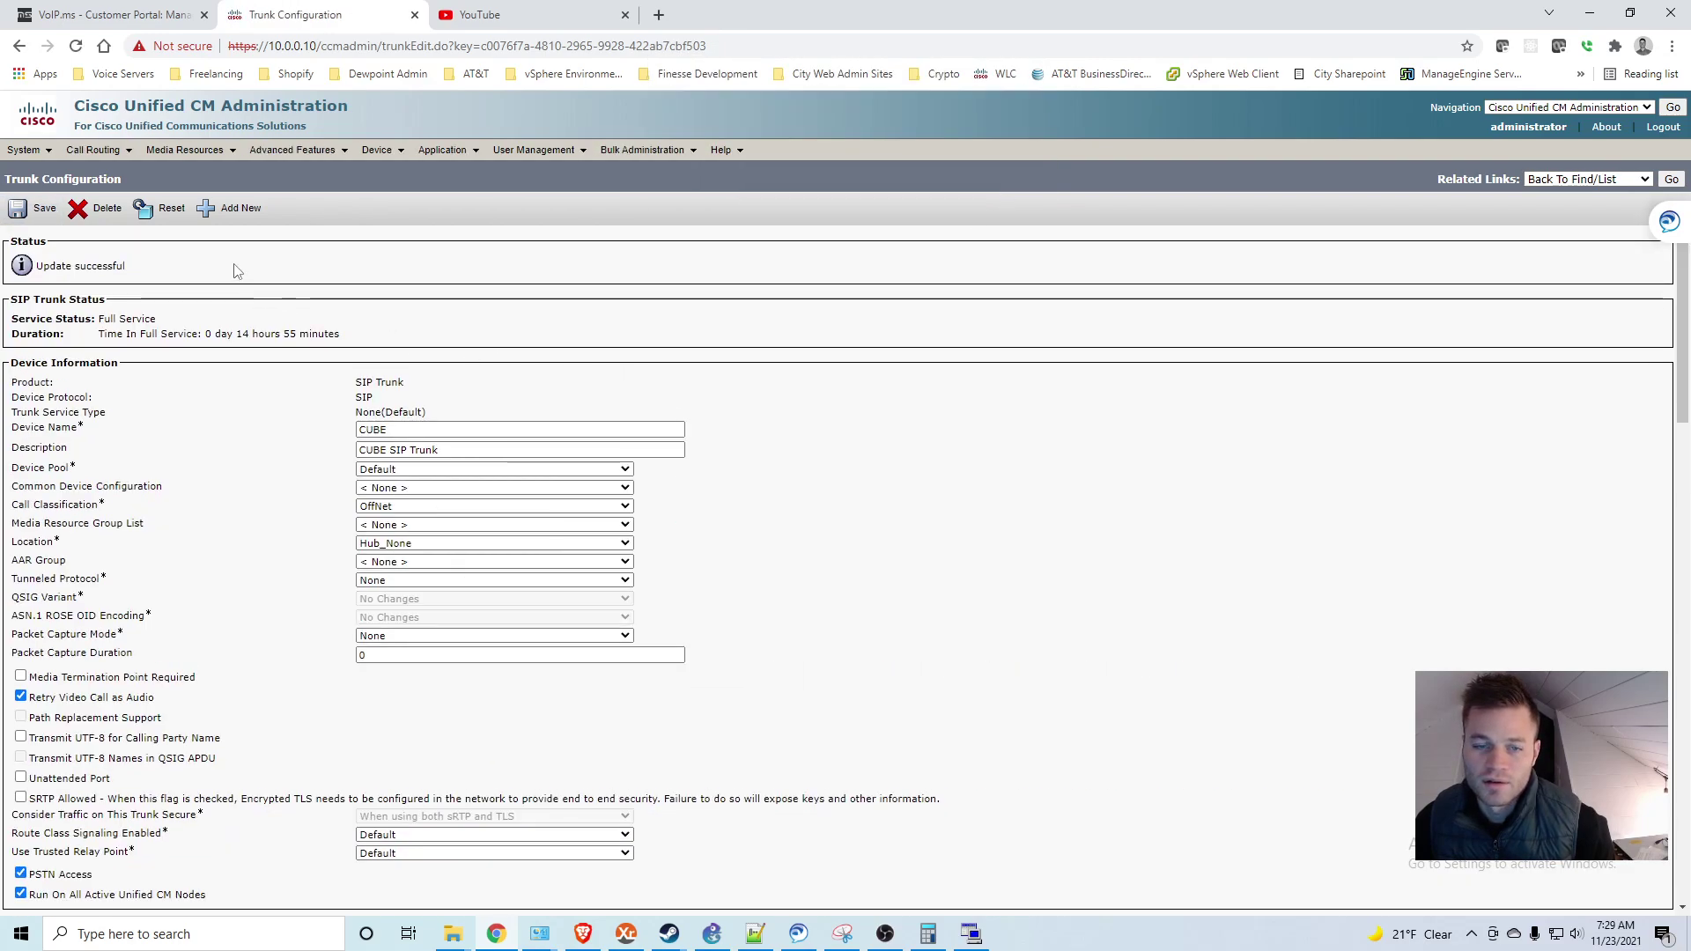
{"action": "left_click", "coordinate": [163, 209]}
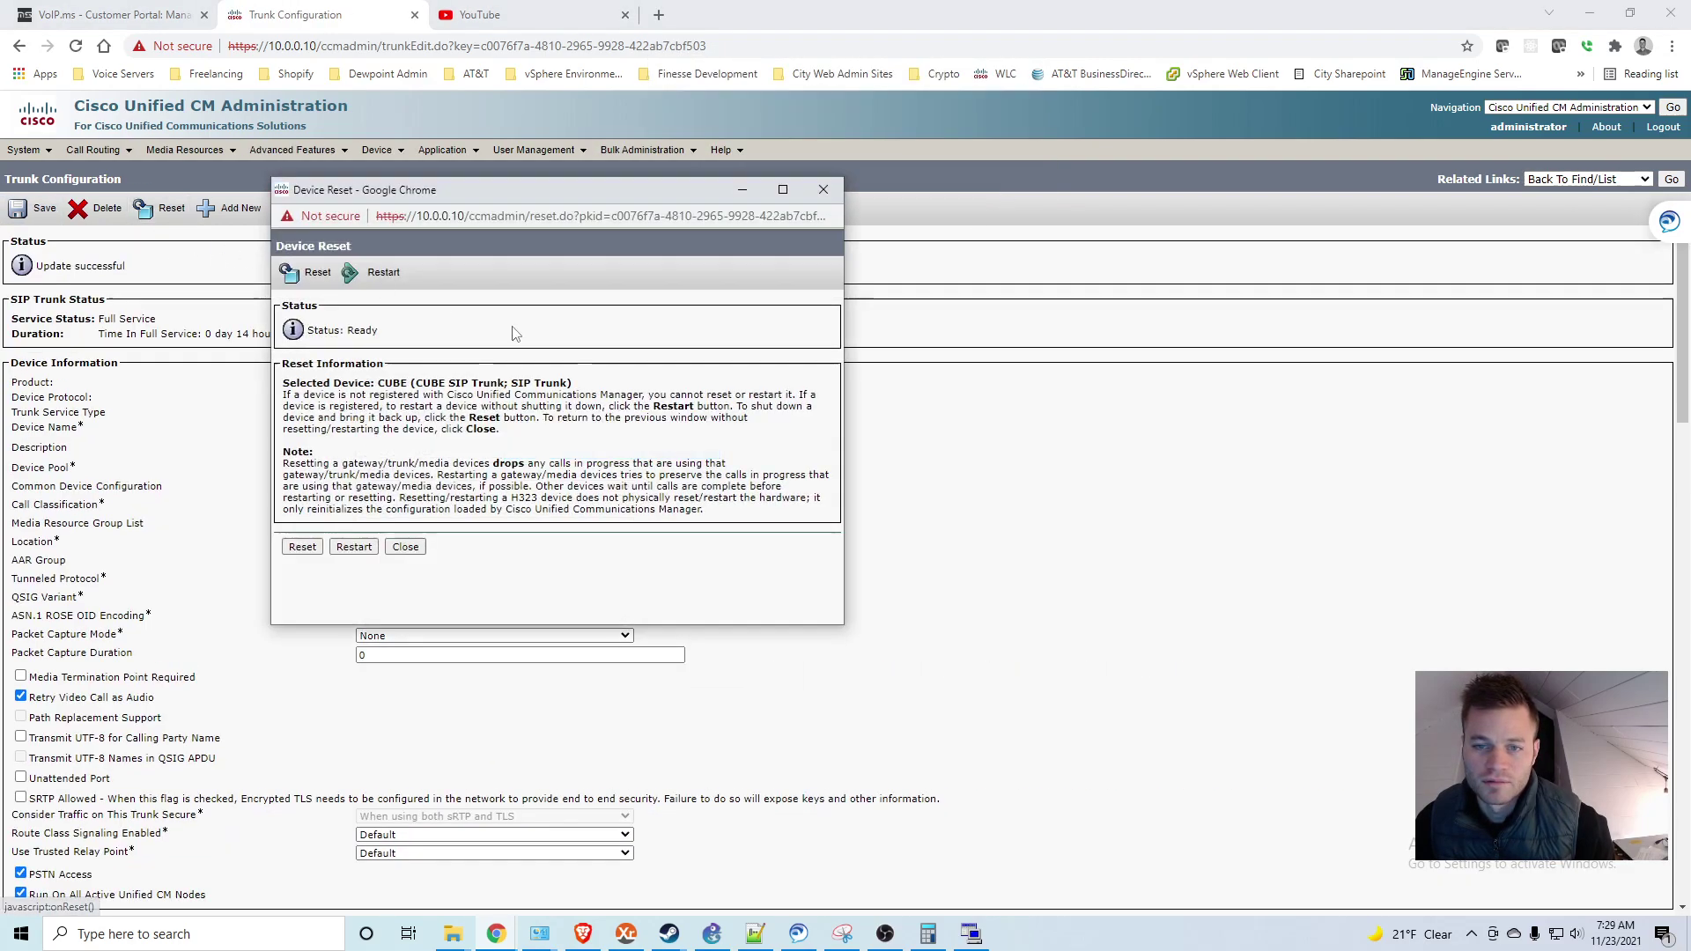
{"action": "left_click", "coordinate": [313, 276]}
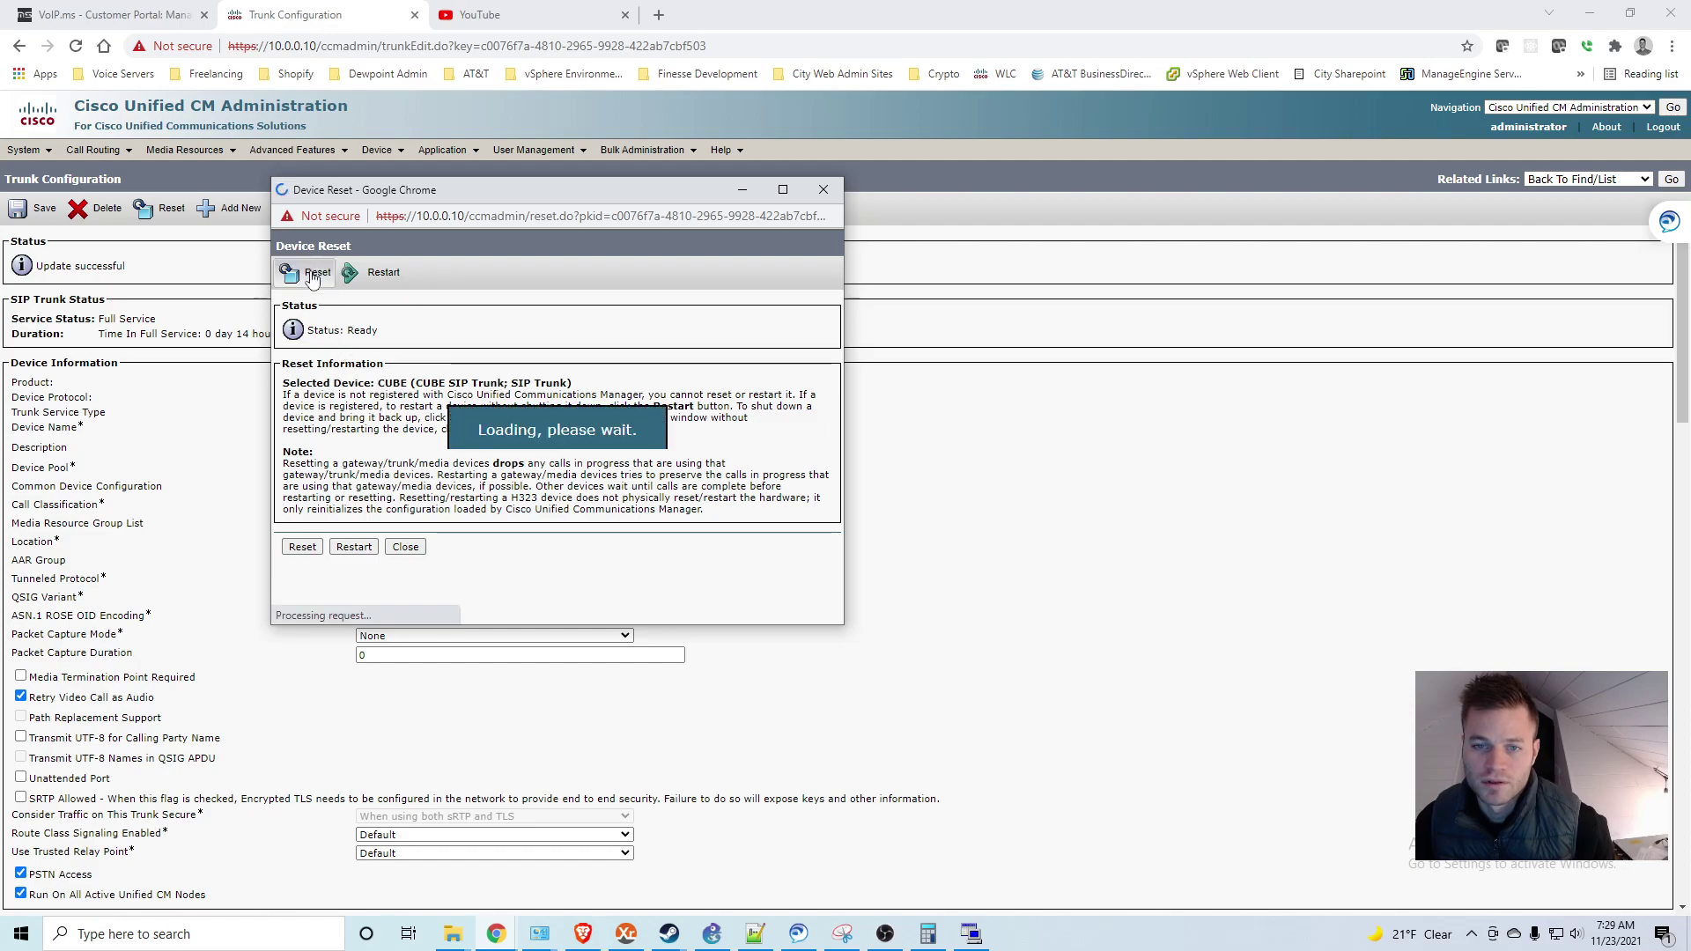
{"action": "left_click", "coordinate": [405, 546]}
Step: Copy the 616320 prefix from the destination-pattern line in change.log
{"action": "key", "text": "alt+Tab"}
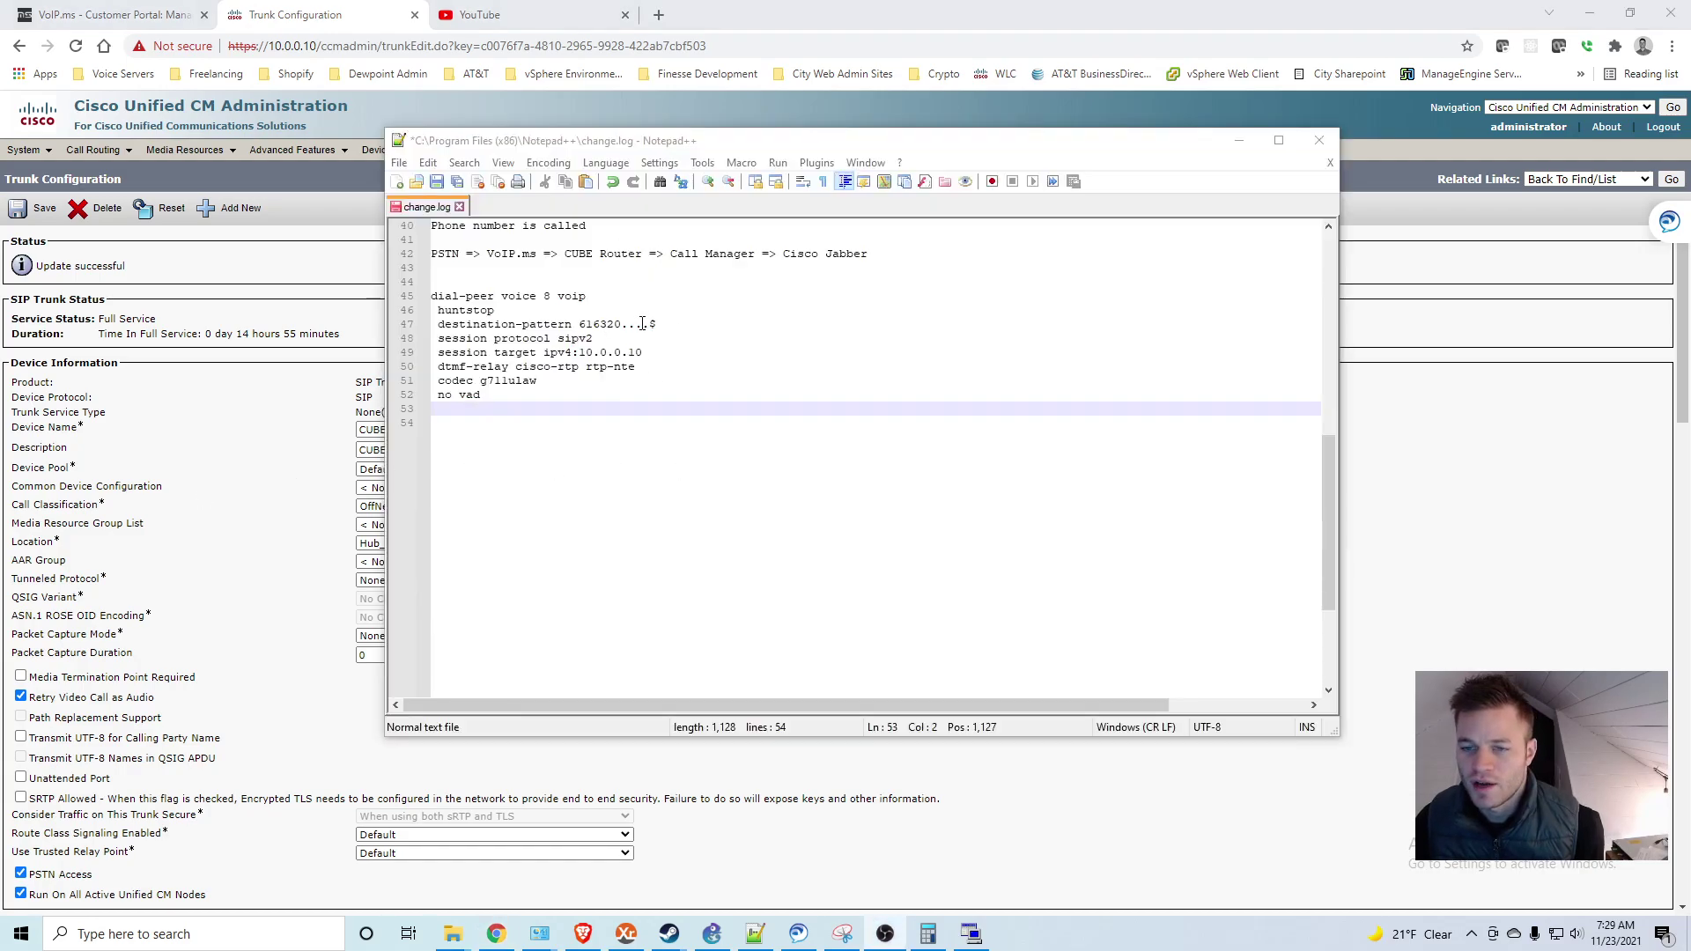
{"action": "left_click", "coordinate": [622, 325]}
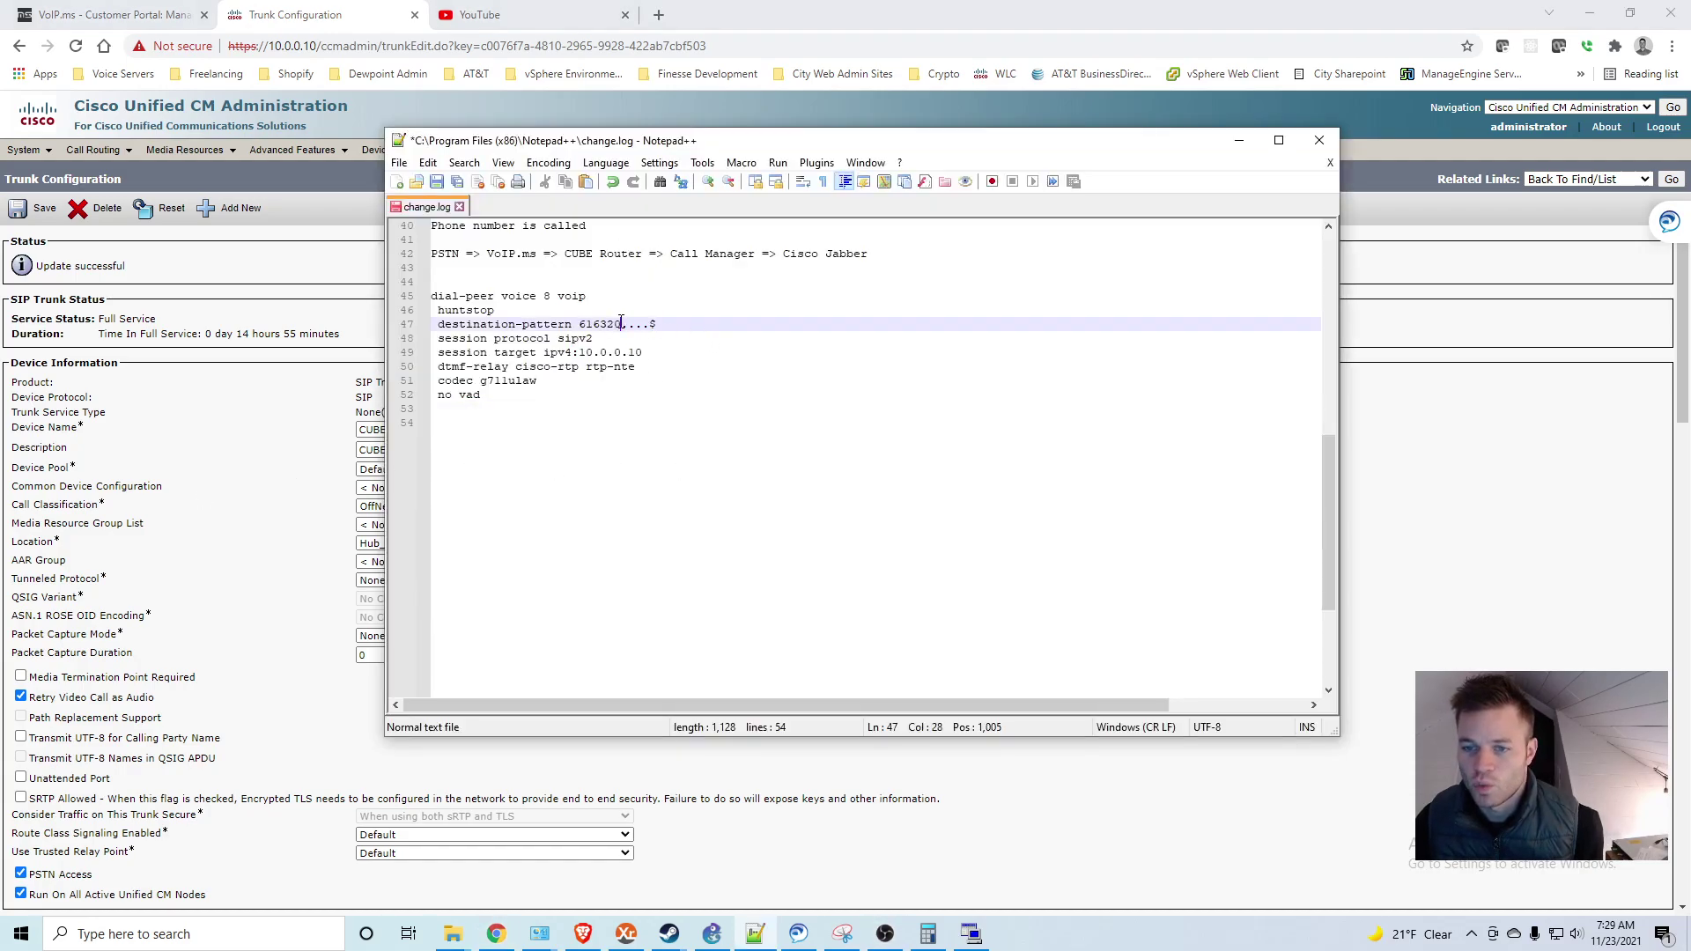
{"action": "left_click_drag", "start_coordinate": [623, 324], "coordinate": [579, 324]}
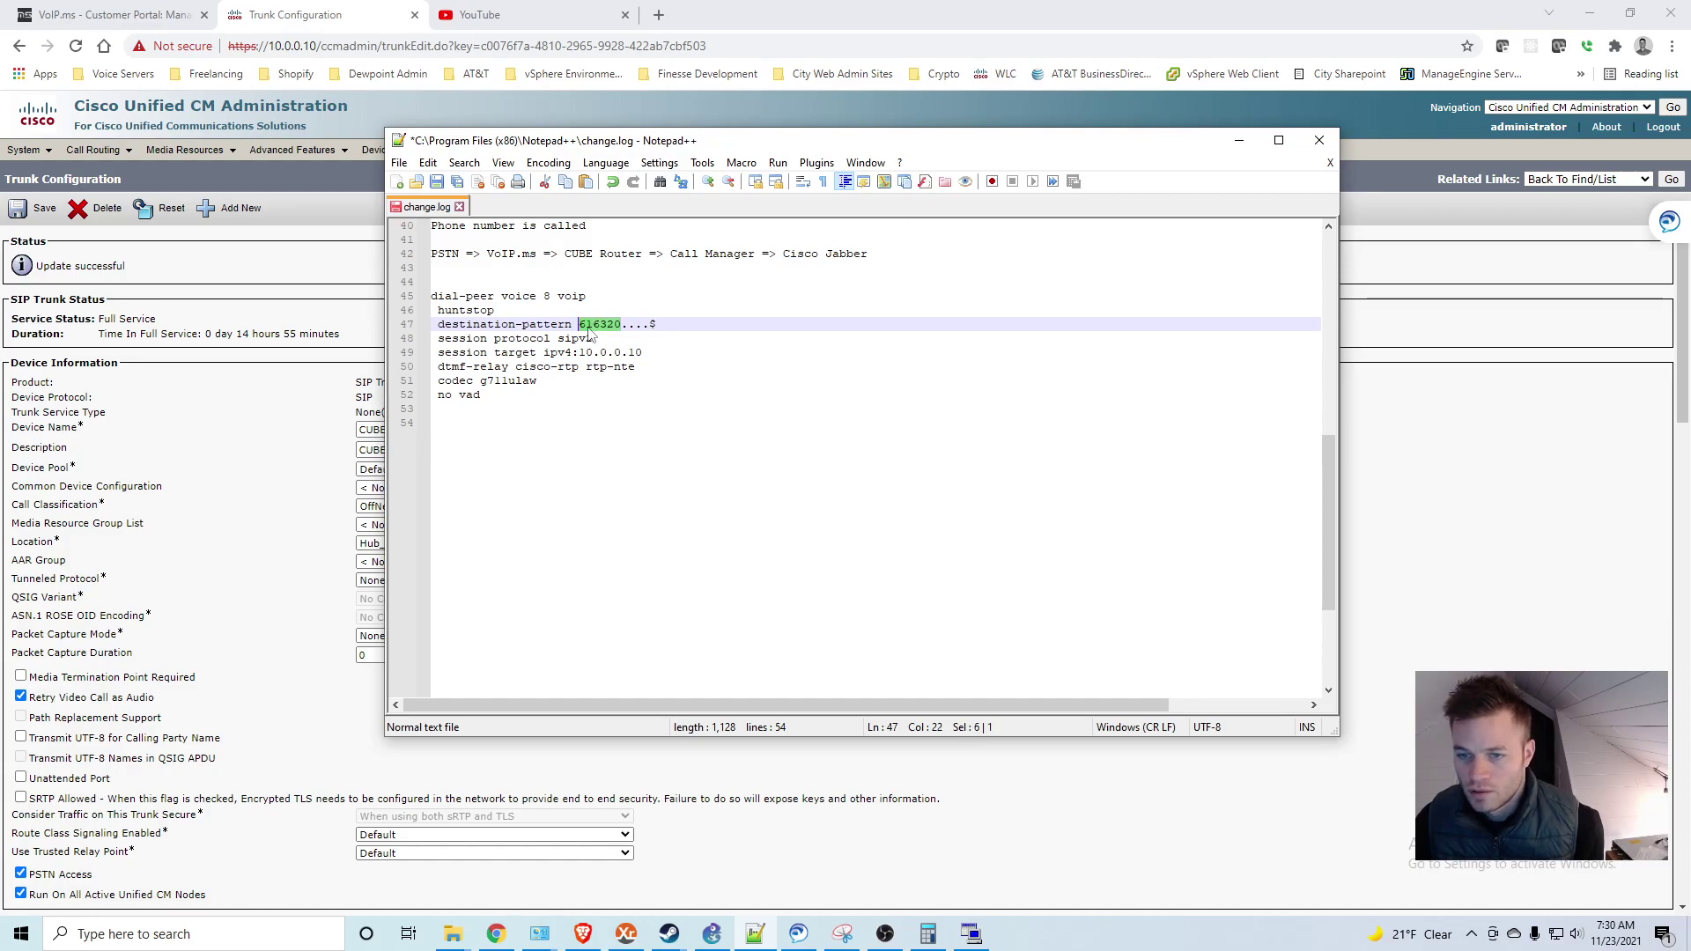
{"action": "right_click", "coordinate": [603, 342]}
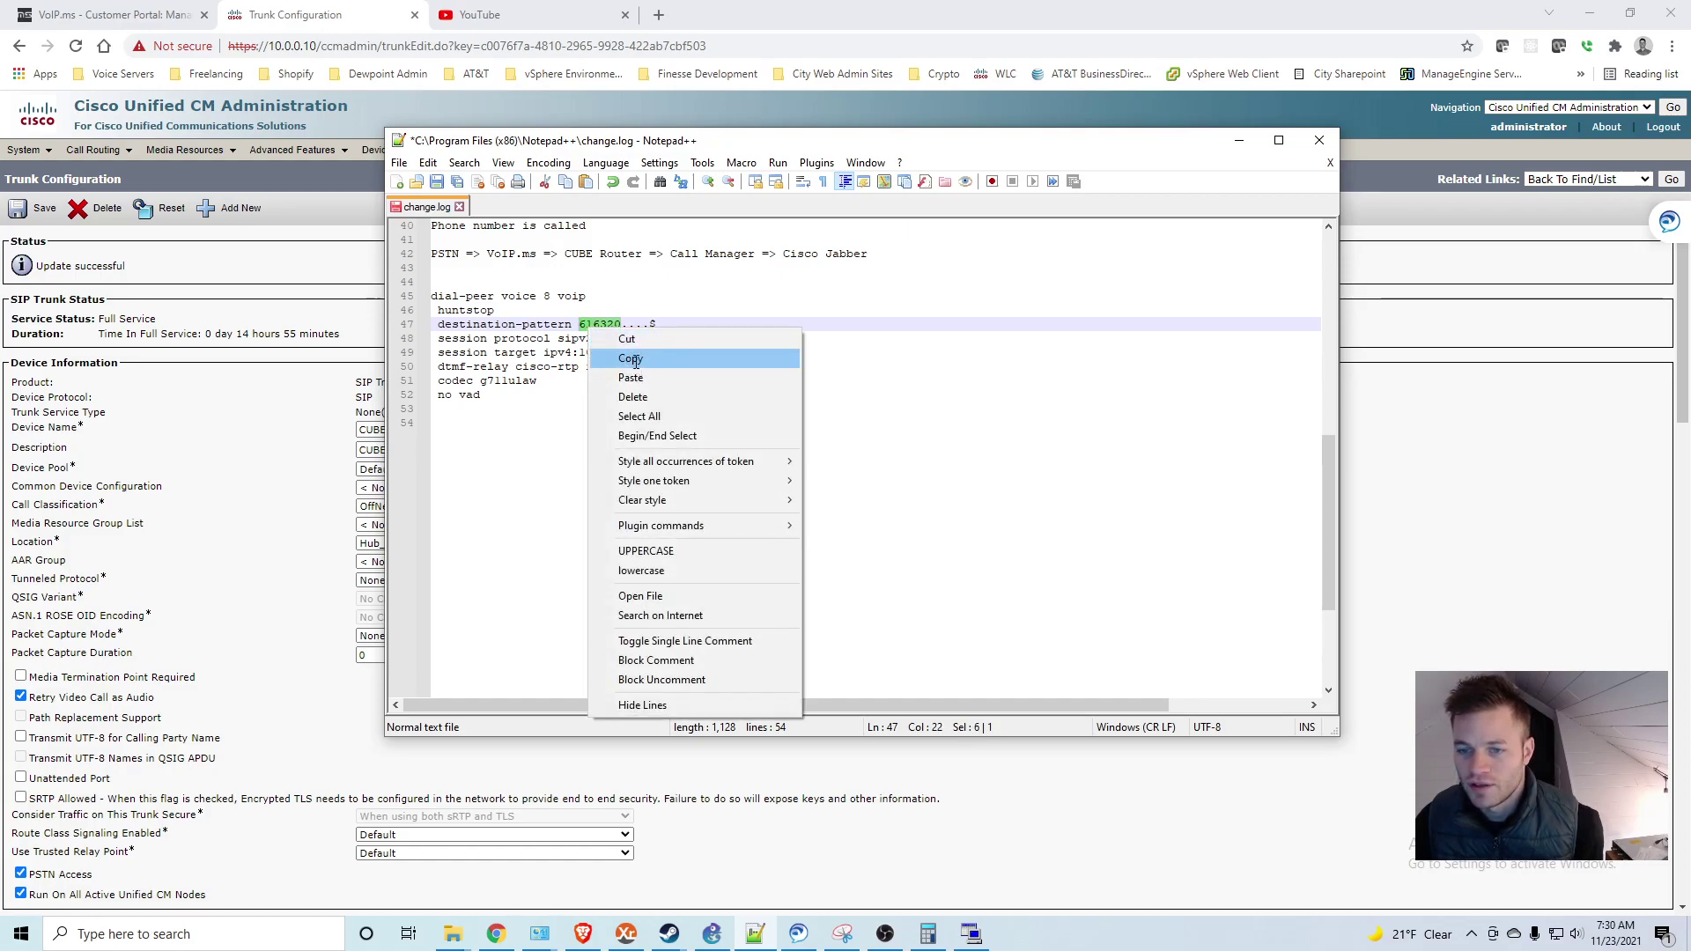
{"action": "left_click", "coordinate": [636, 359]}
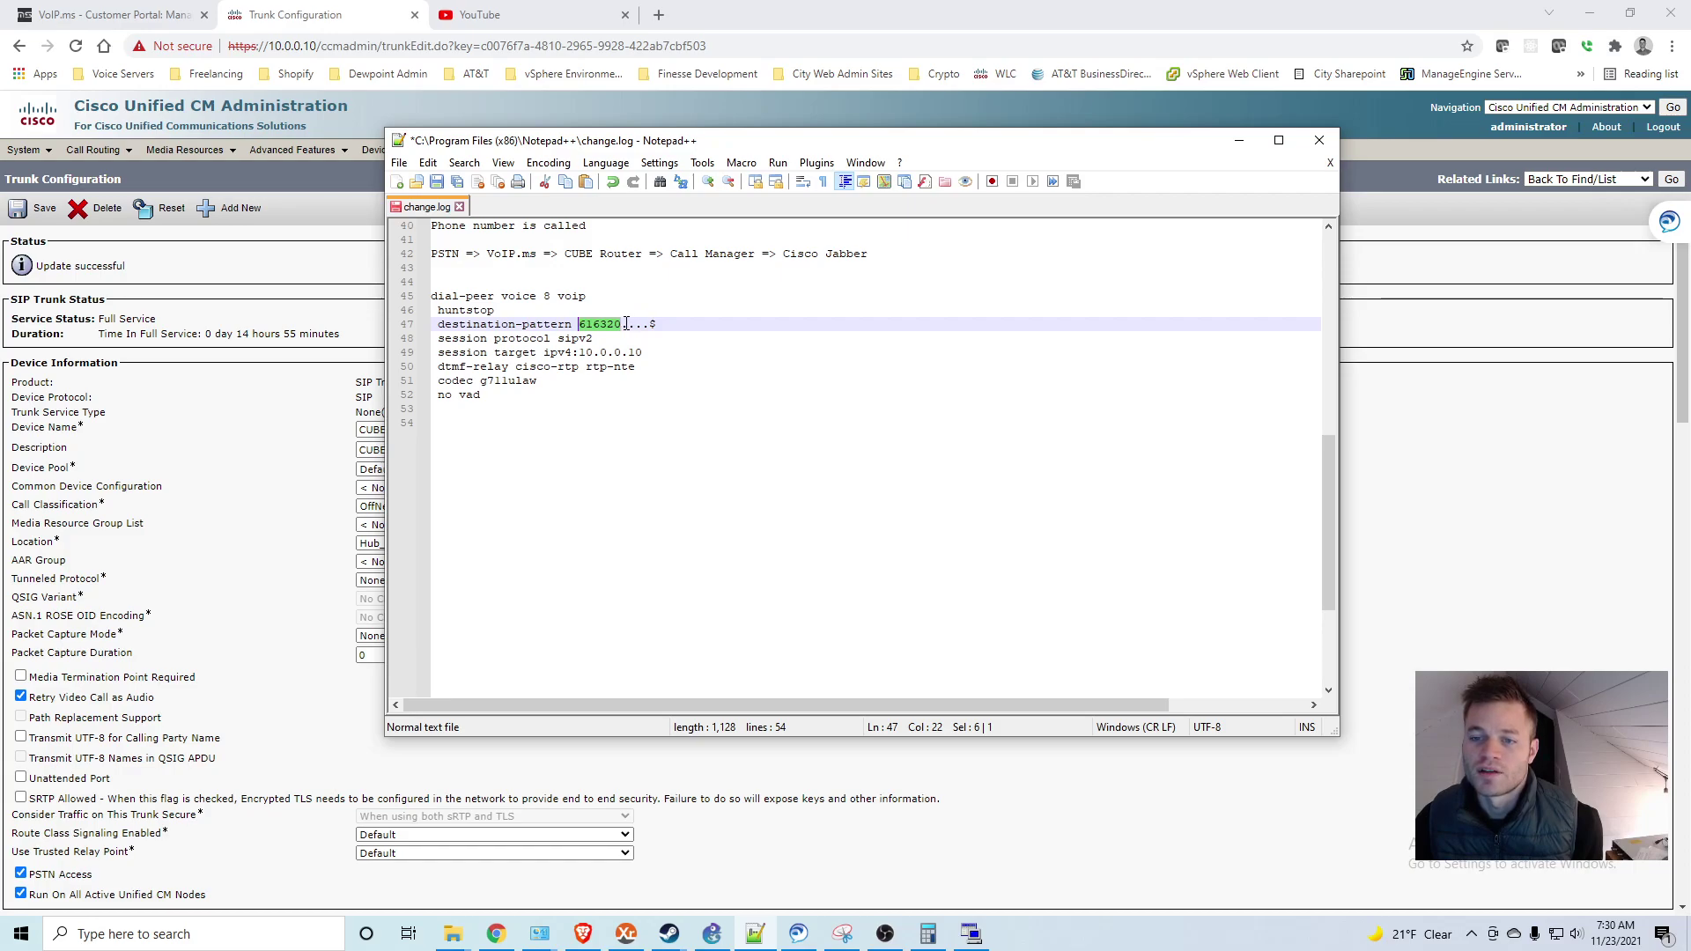
{"action": "left_click_drag", "start_coordinate": [622, 326], "coordinate": [649, 335]}
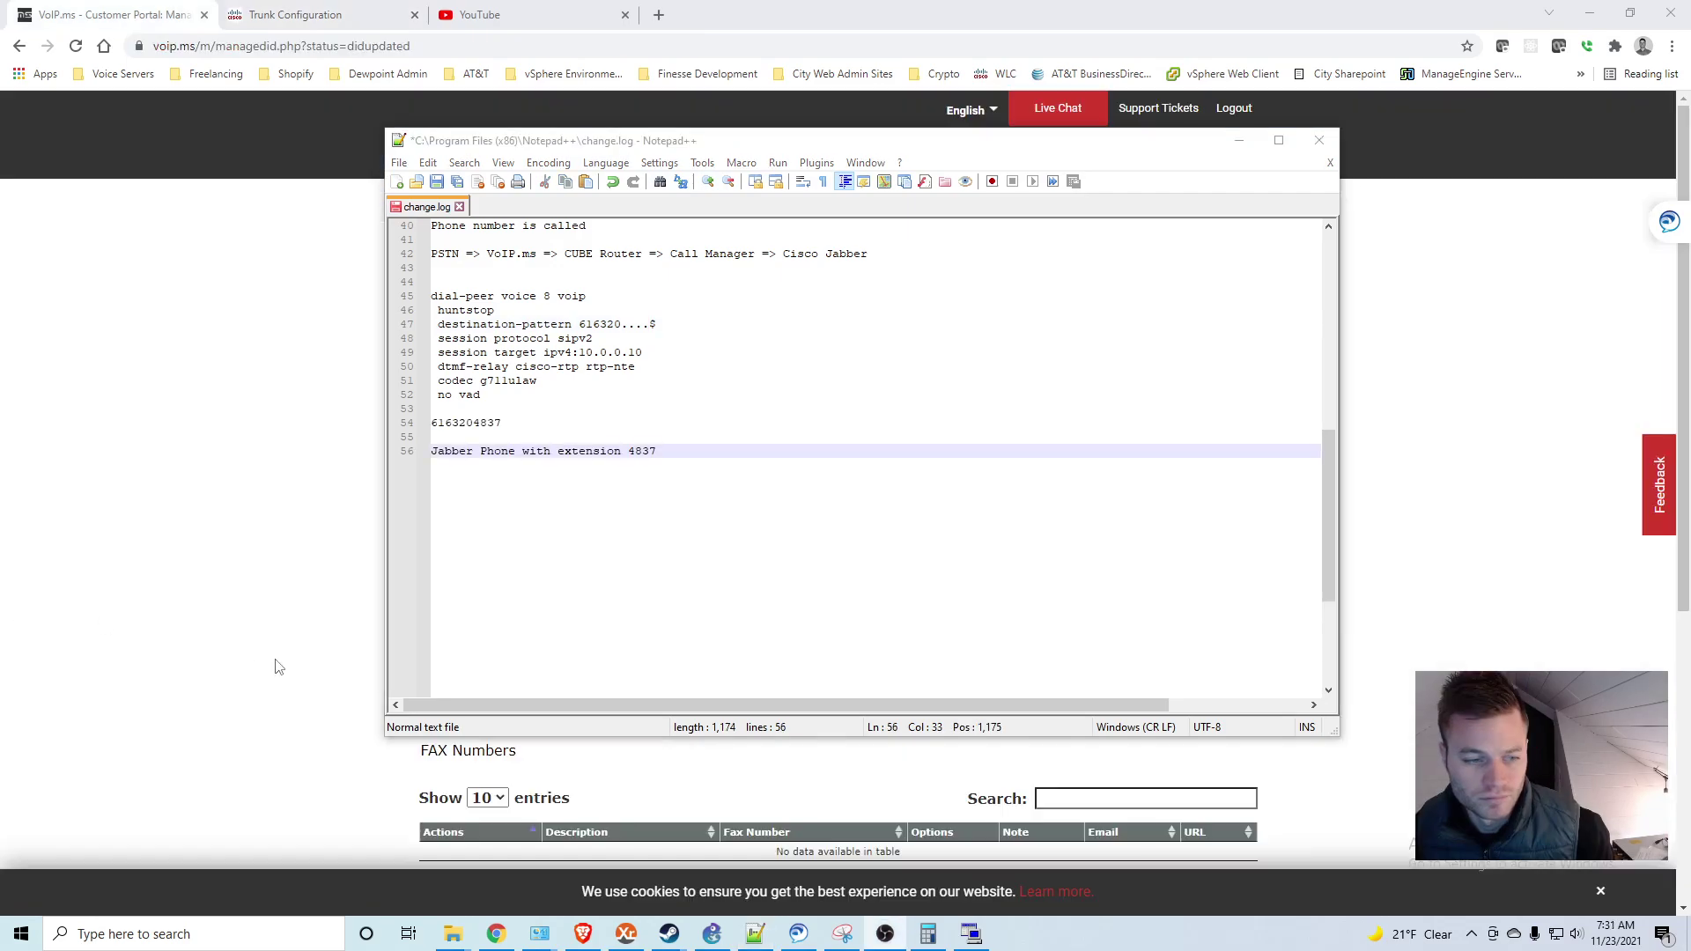
Step: Check the DID number and 'Jabber Phone with extension 4837' lines below the dial-peer block
{"action": "left_click", "coordinate": [722, 443]}
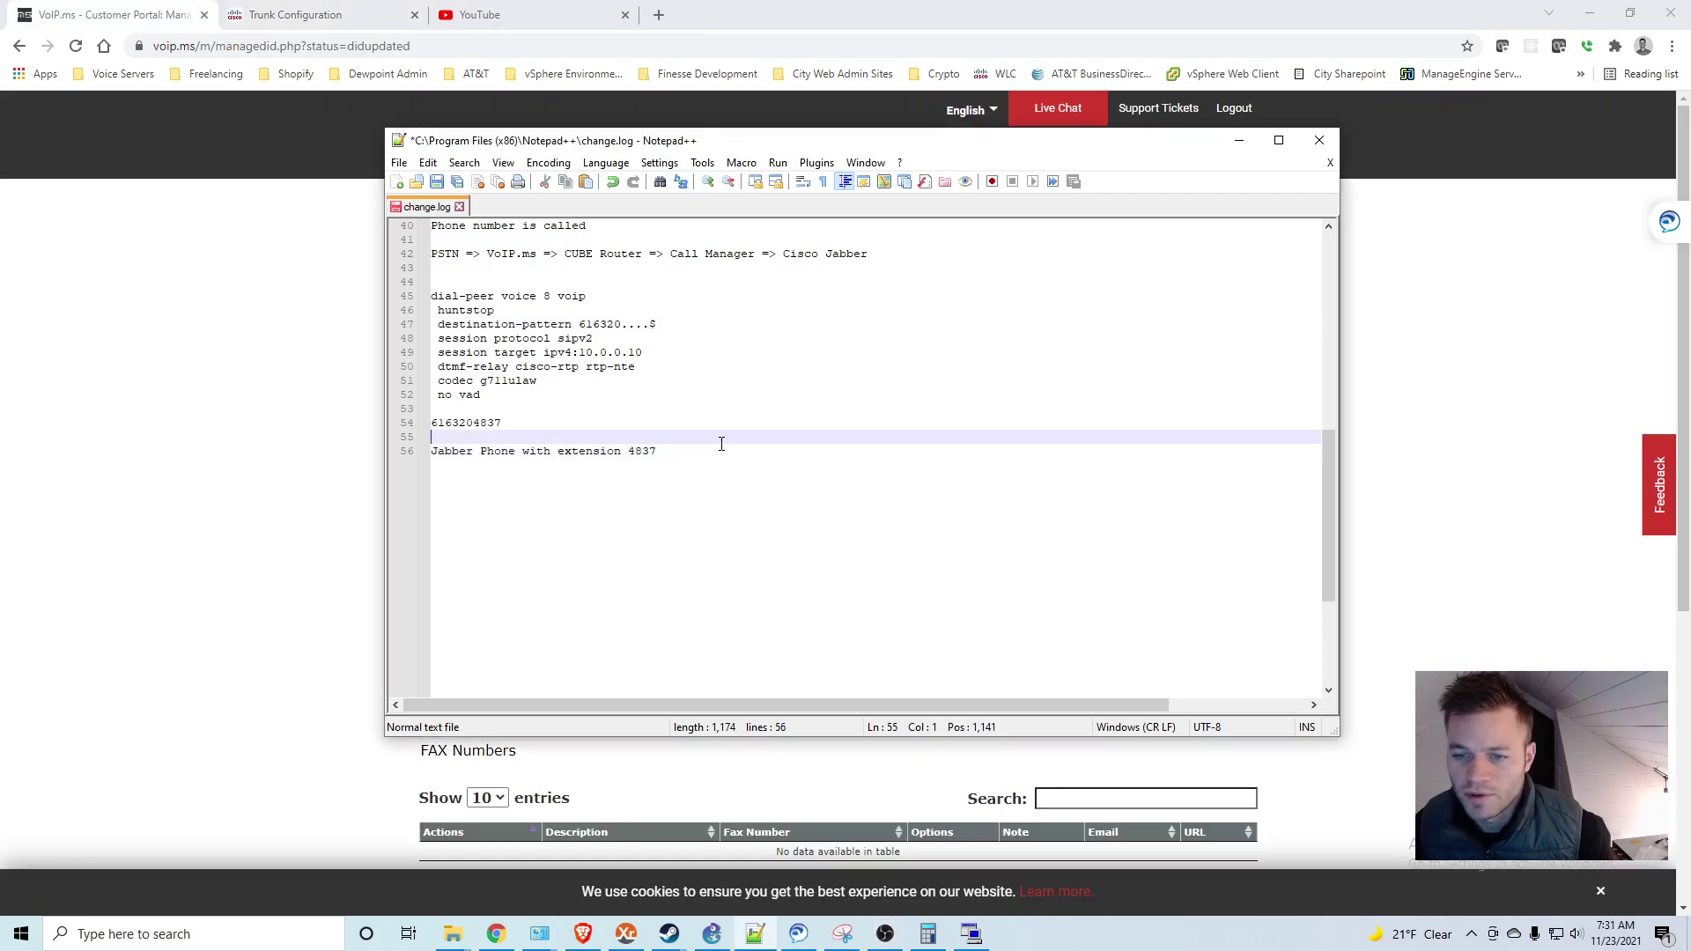
{"action": "left_click", "coordinate": [664, 410]}
{"action": "left_click_drag", "start_coordinate": [591, 427], "coordinate": [433, 427]}
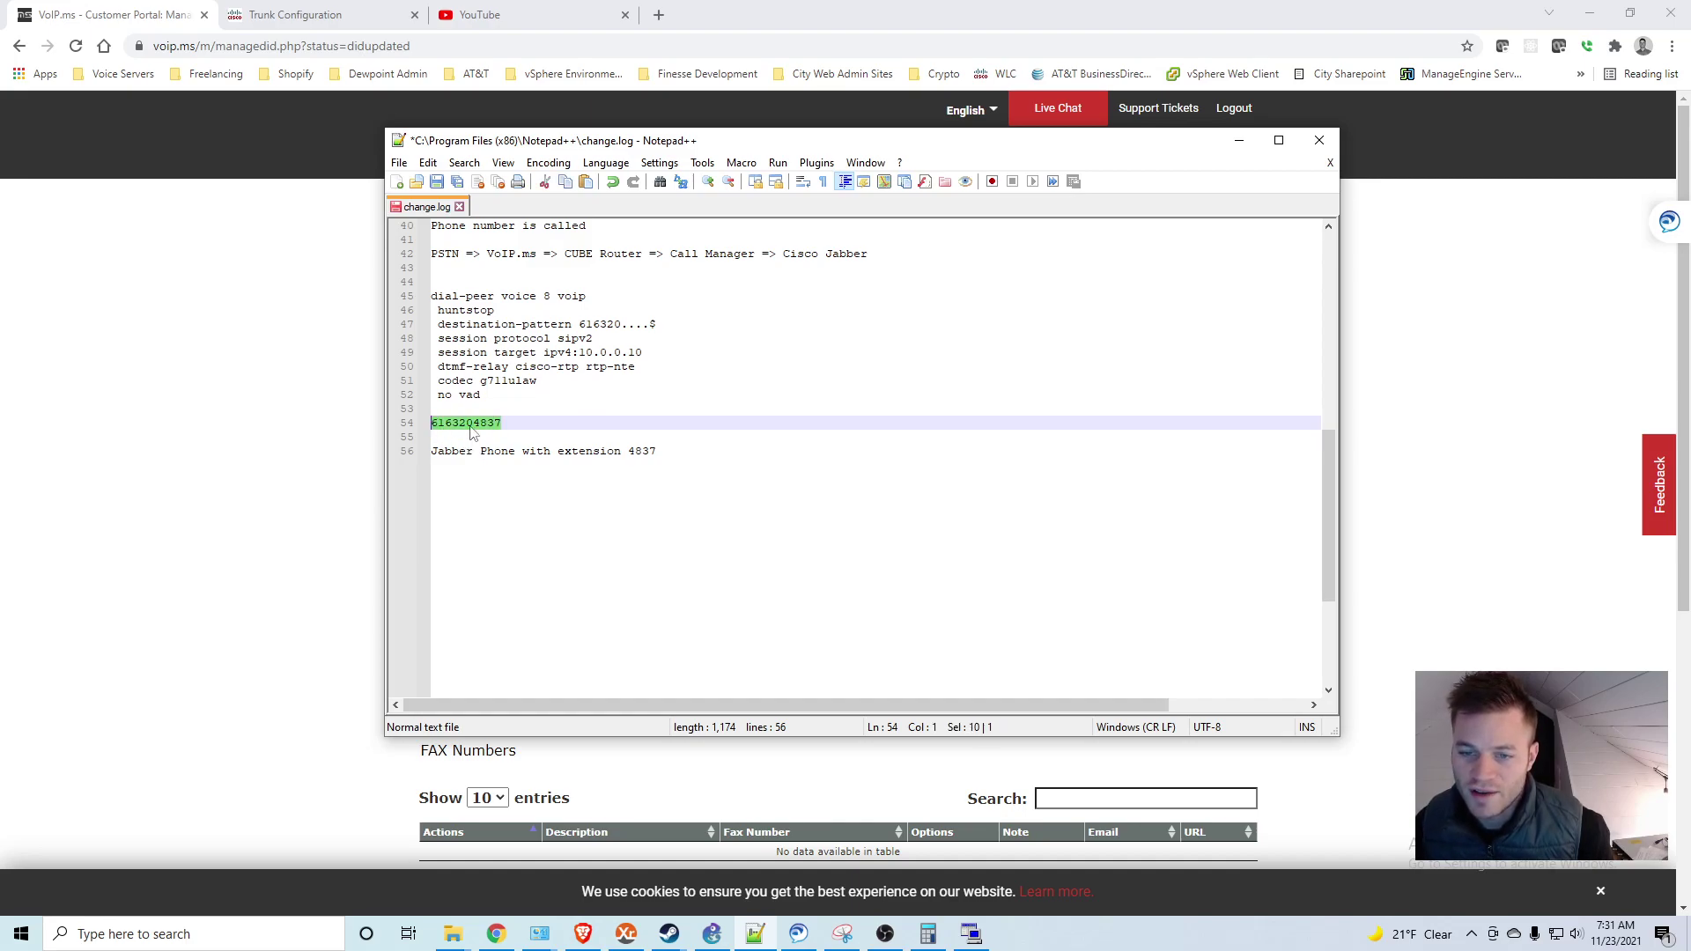
{"action": "left_click", "coordinate": [472, 425]}
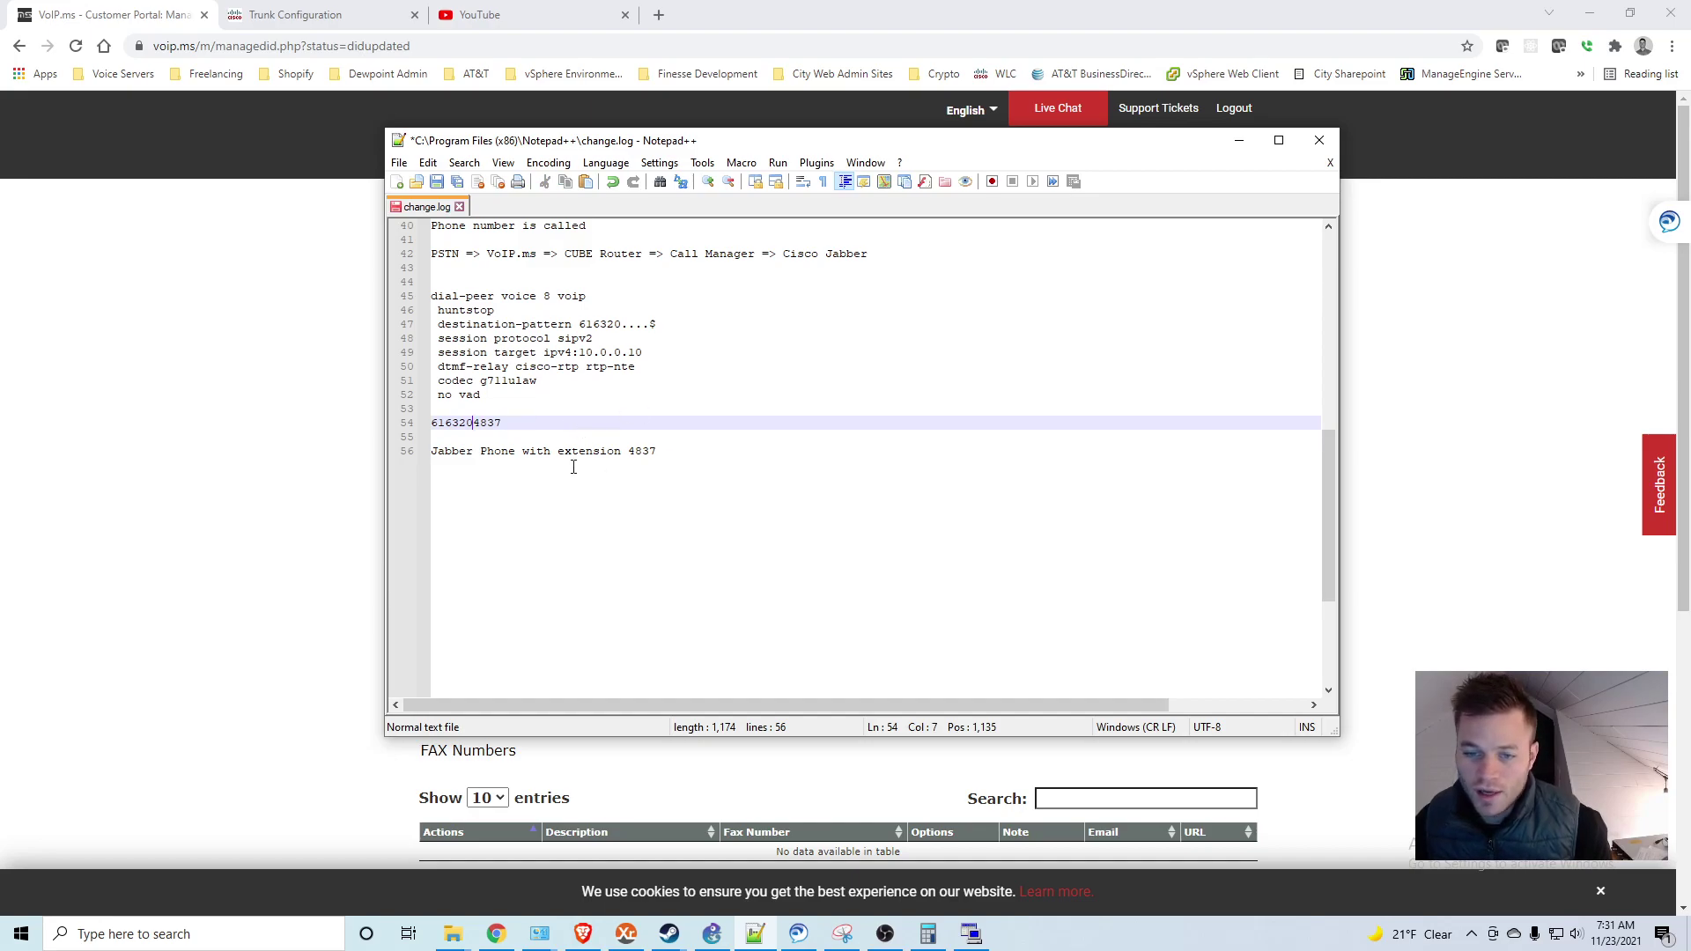
{"action": "left_click", "coordinate": [671, 451]}
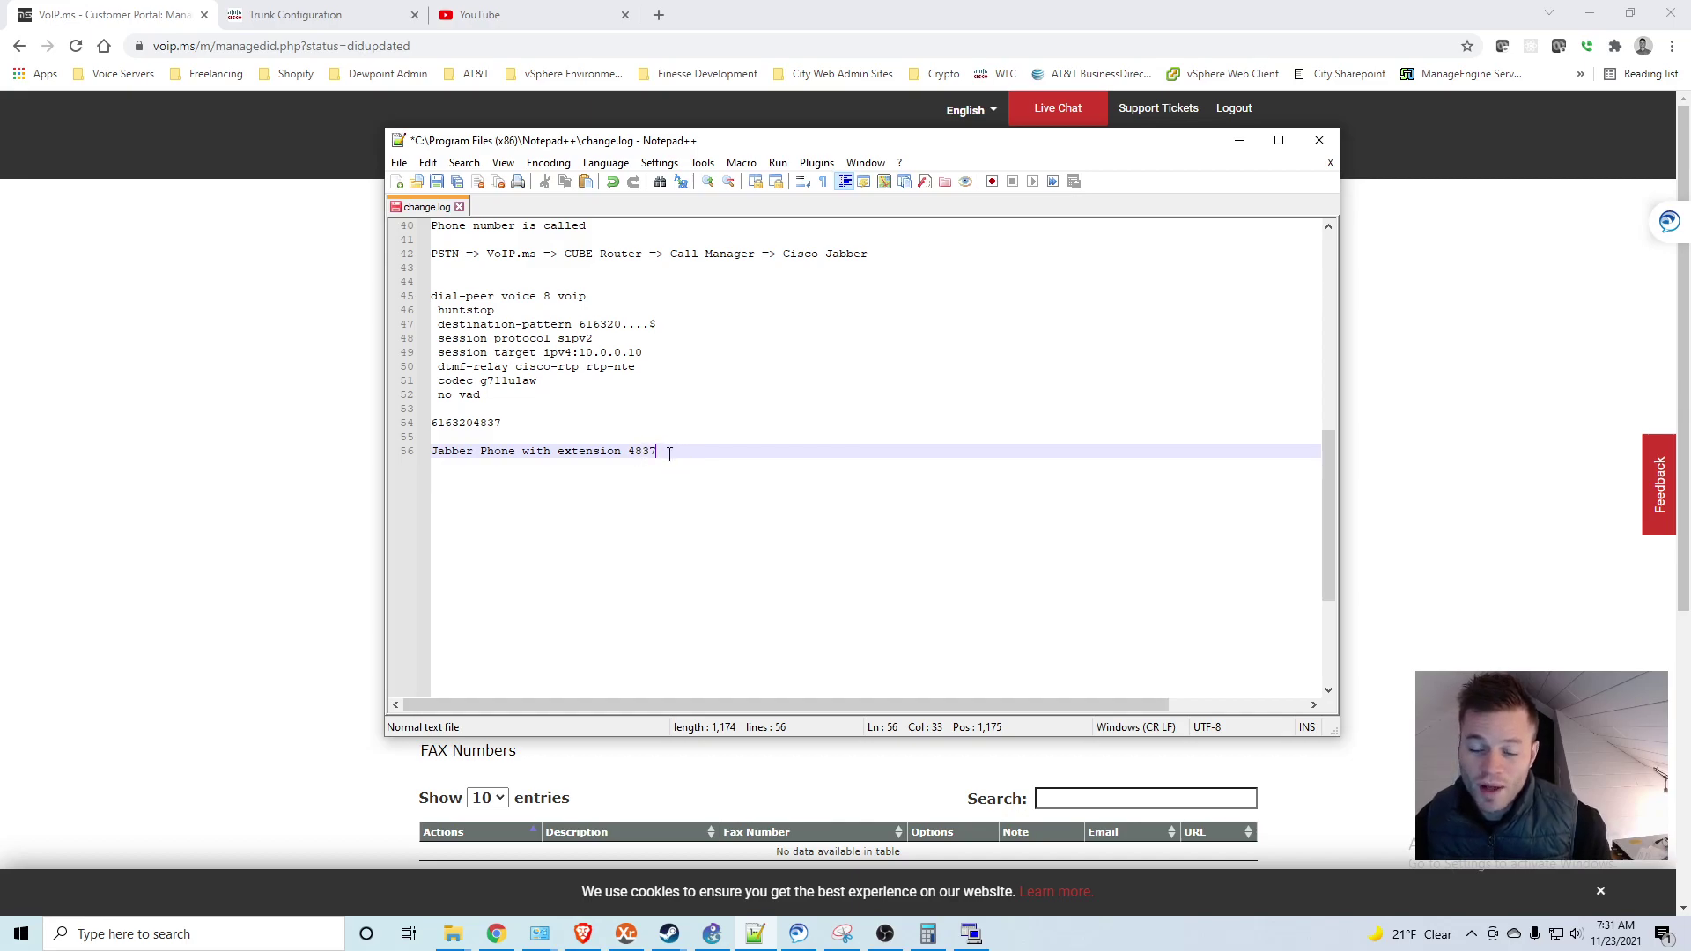
{"action": "left_click", "coordinate": [566, 429]}
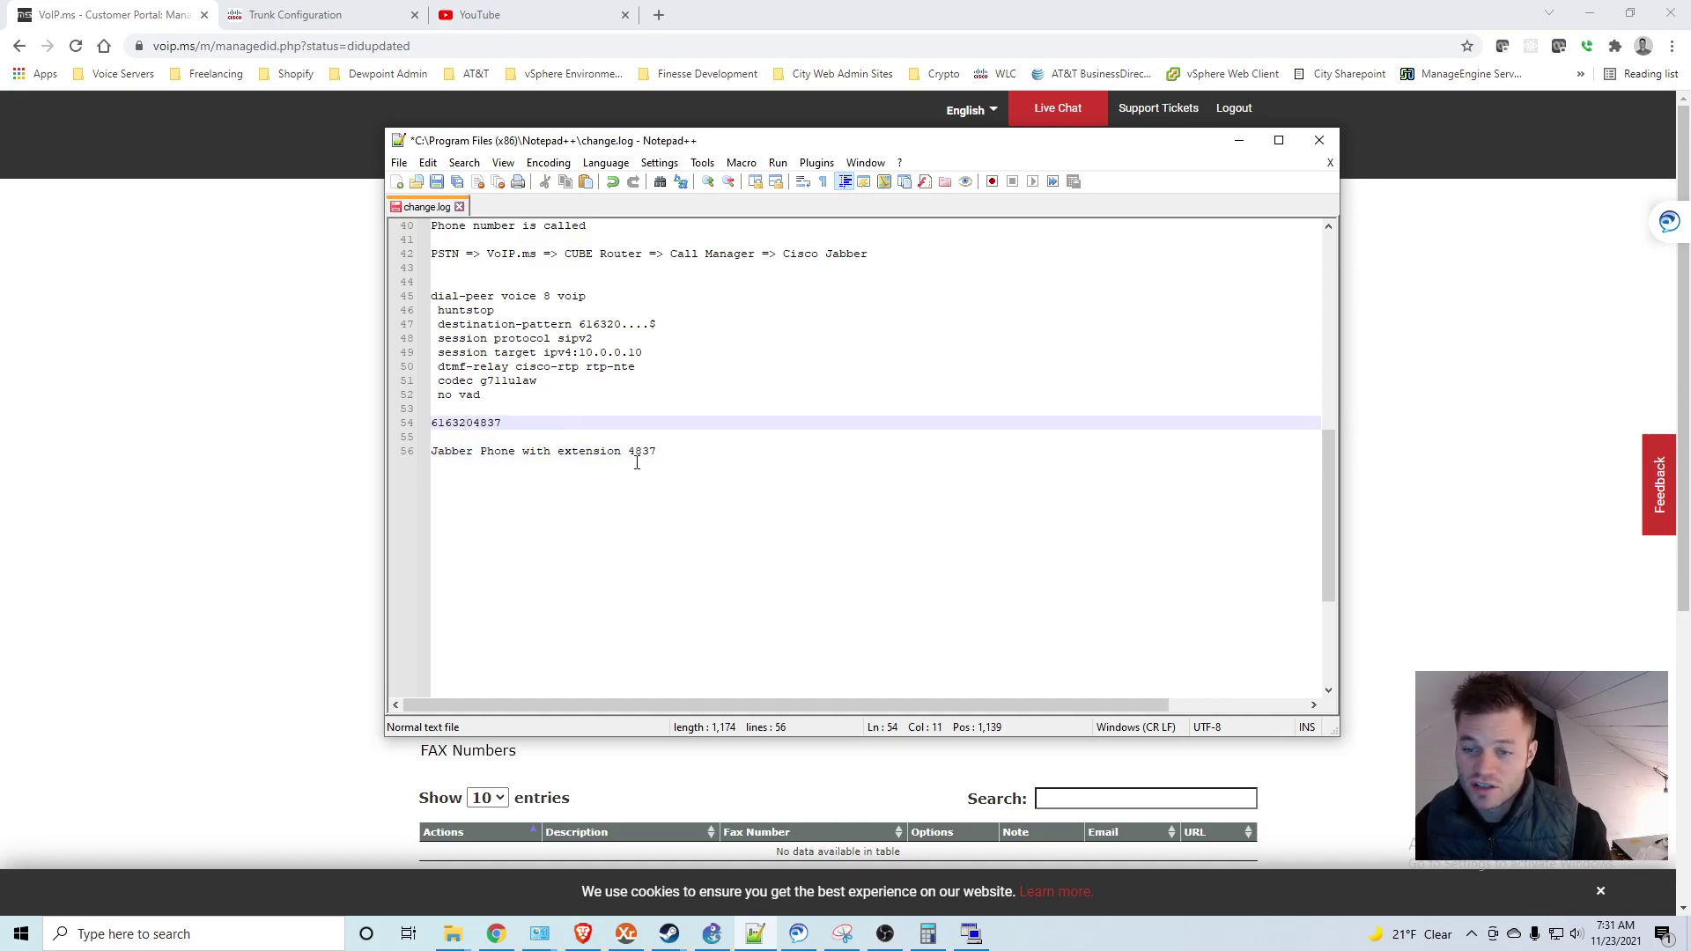
{"action": "left_click", "coordinate": [725, 450]}
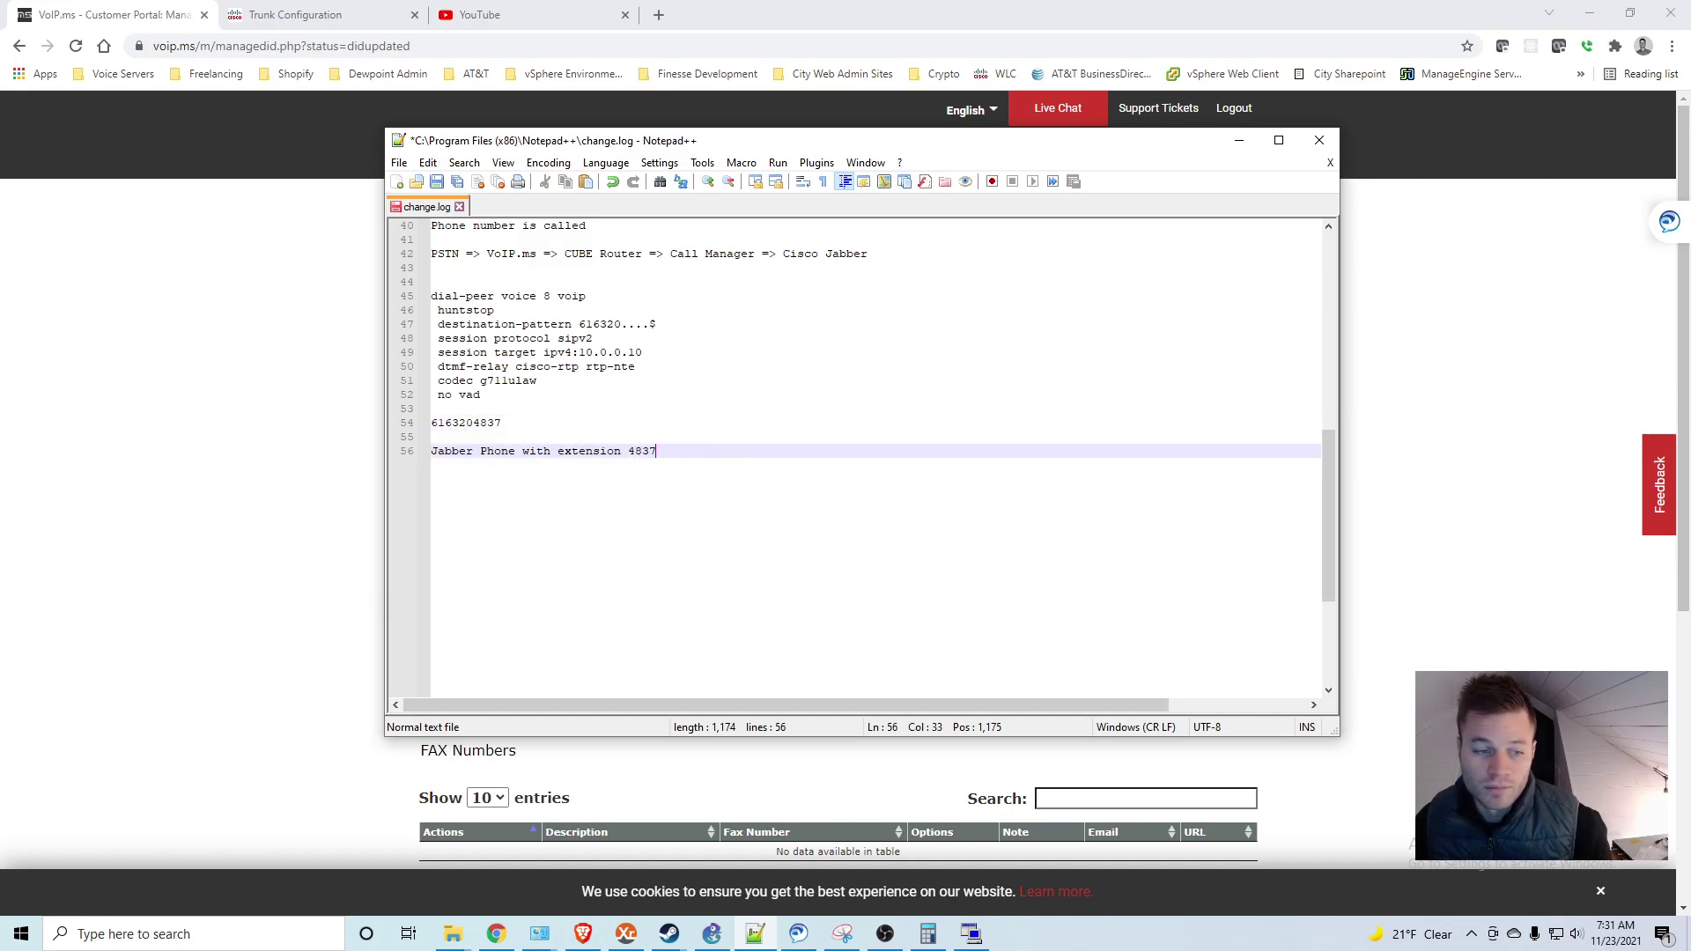
Step: Add line 58 'Translation Pattern 616320XXXX' and check its XXXX wildcard digits
{"action": "left_click", "coordinate": [715, 448]}
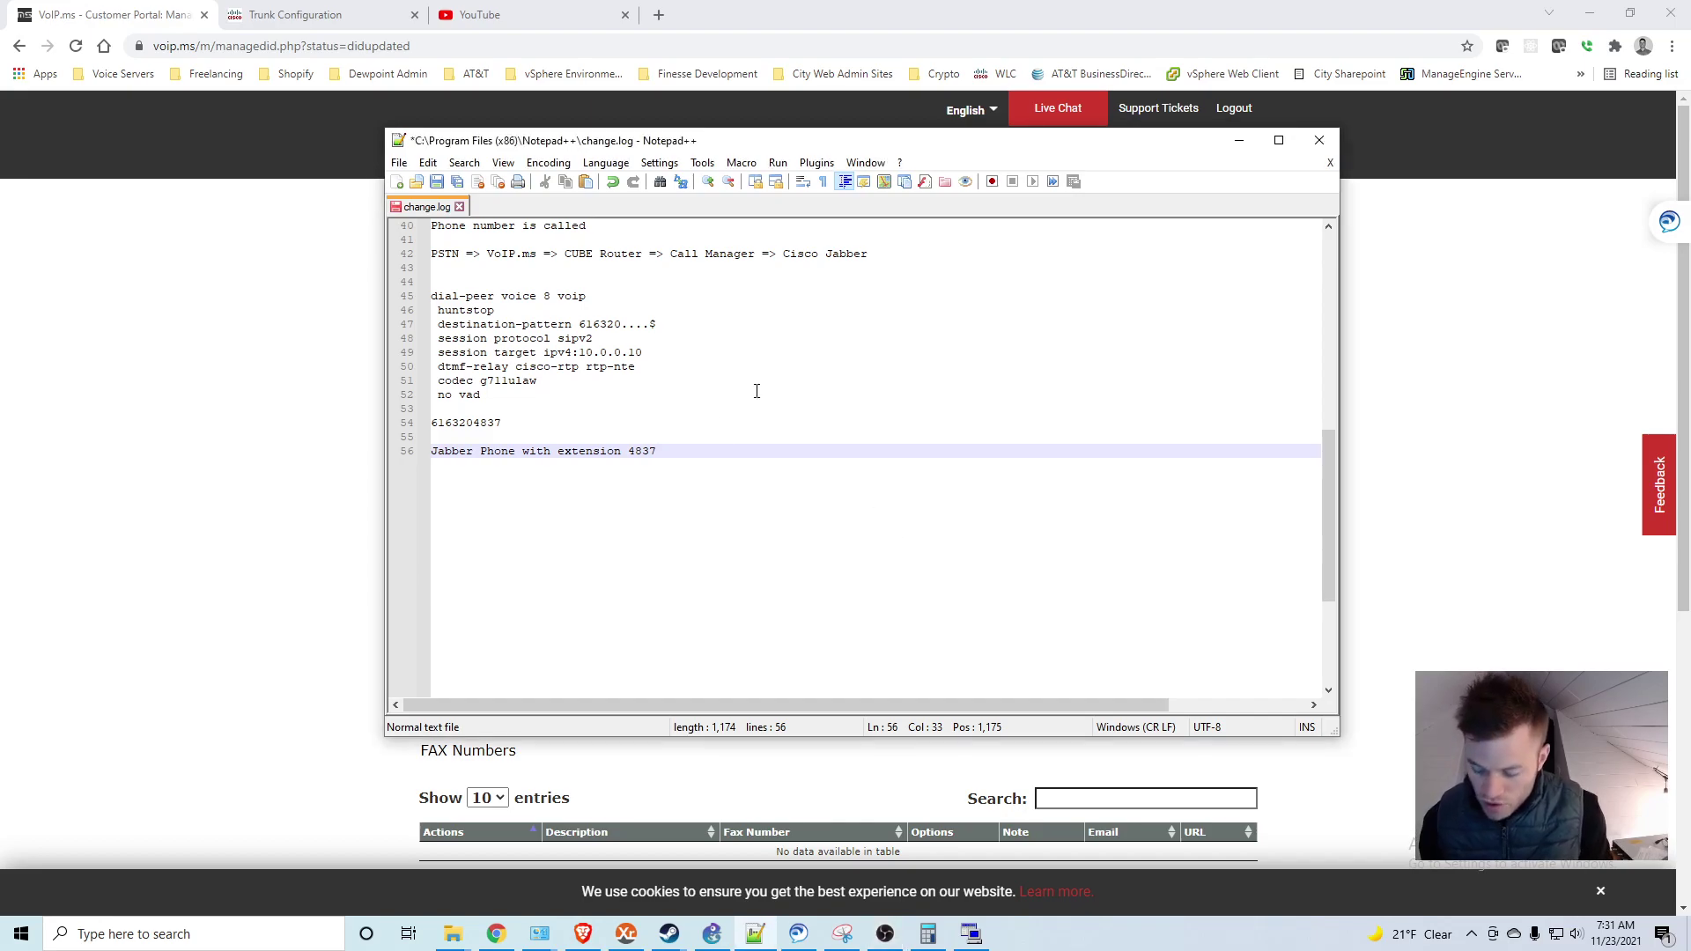
{"action": "key", "text": "Return"}
{"action": "key", "text": "Return"}
{"action": "type", "text": "Tr"}
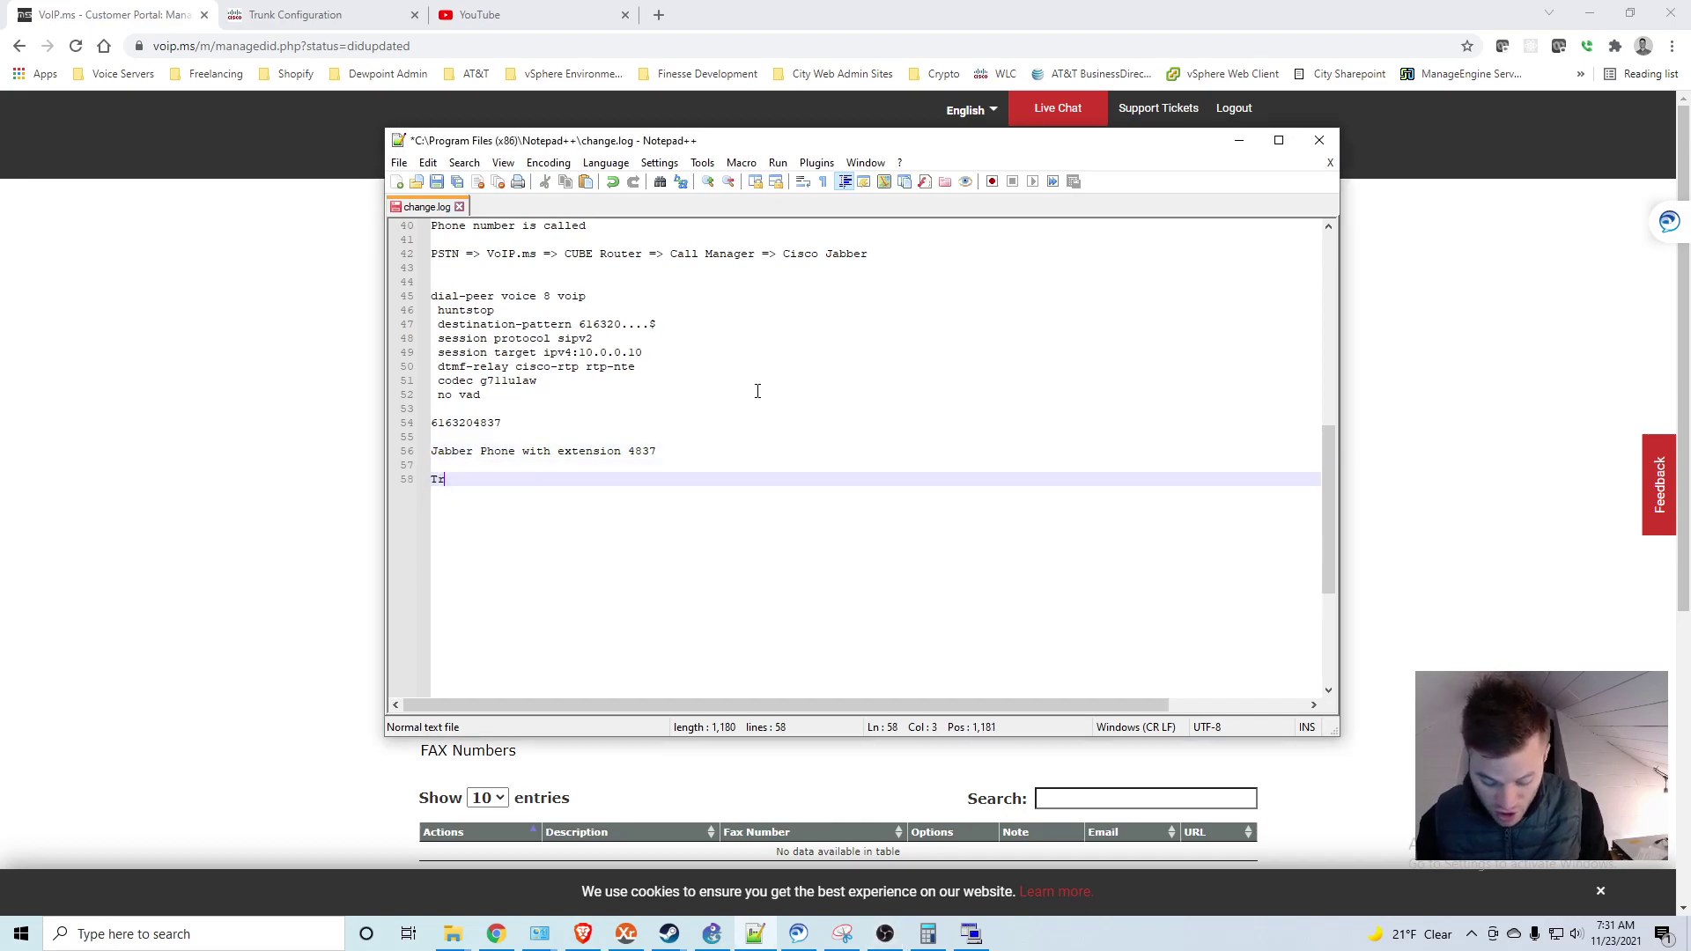
{"action": "type", "text": "anslation "}
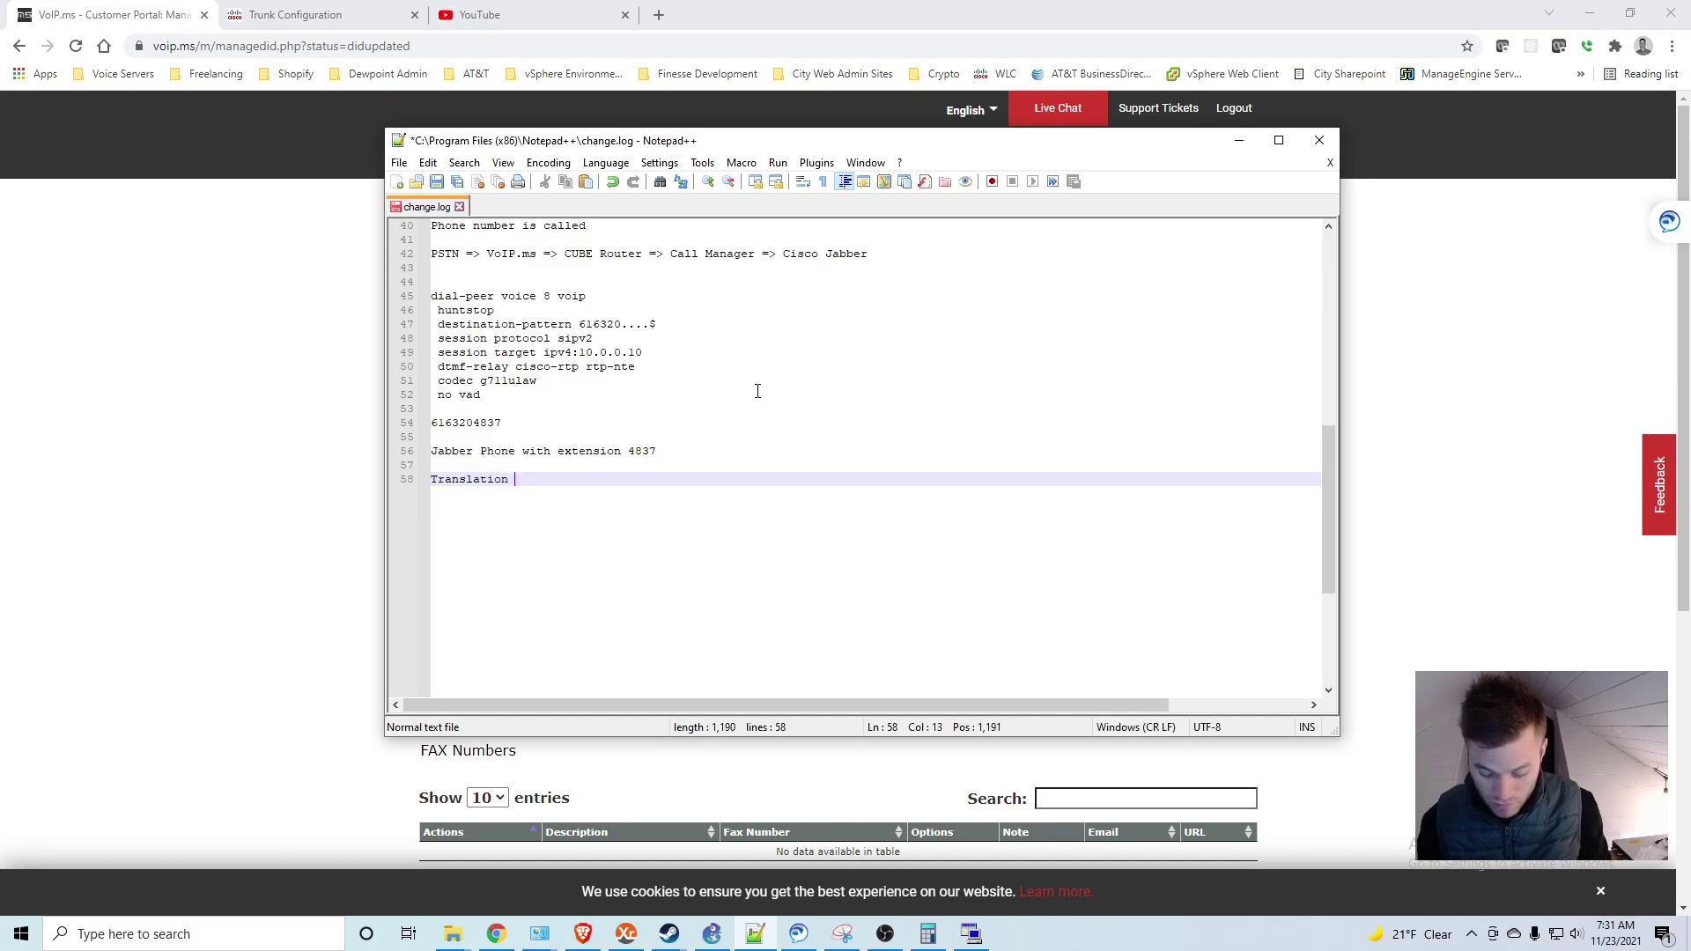
{"action": "type", "text": "Pattern "}
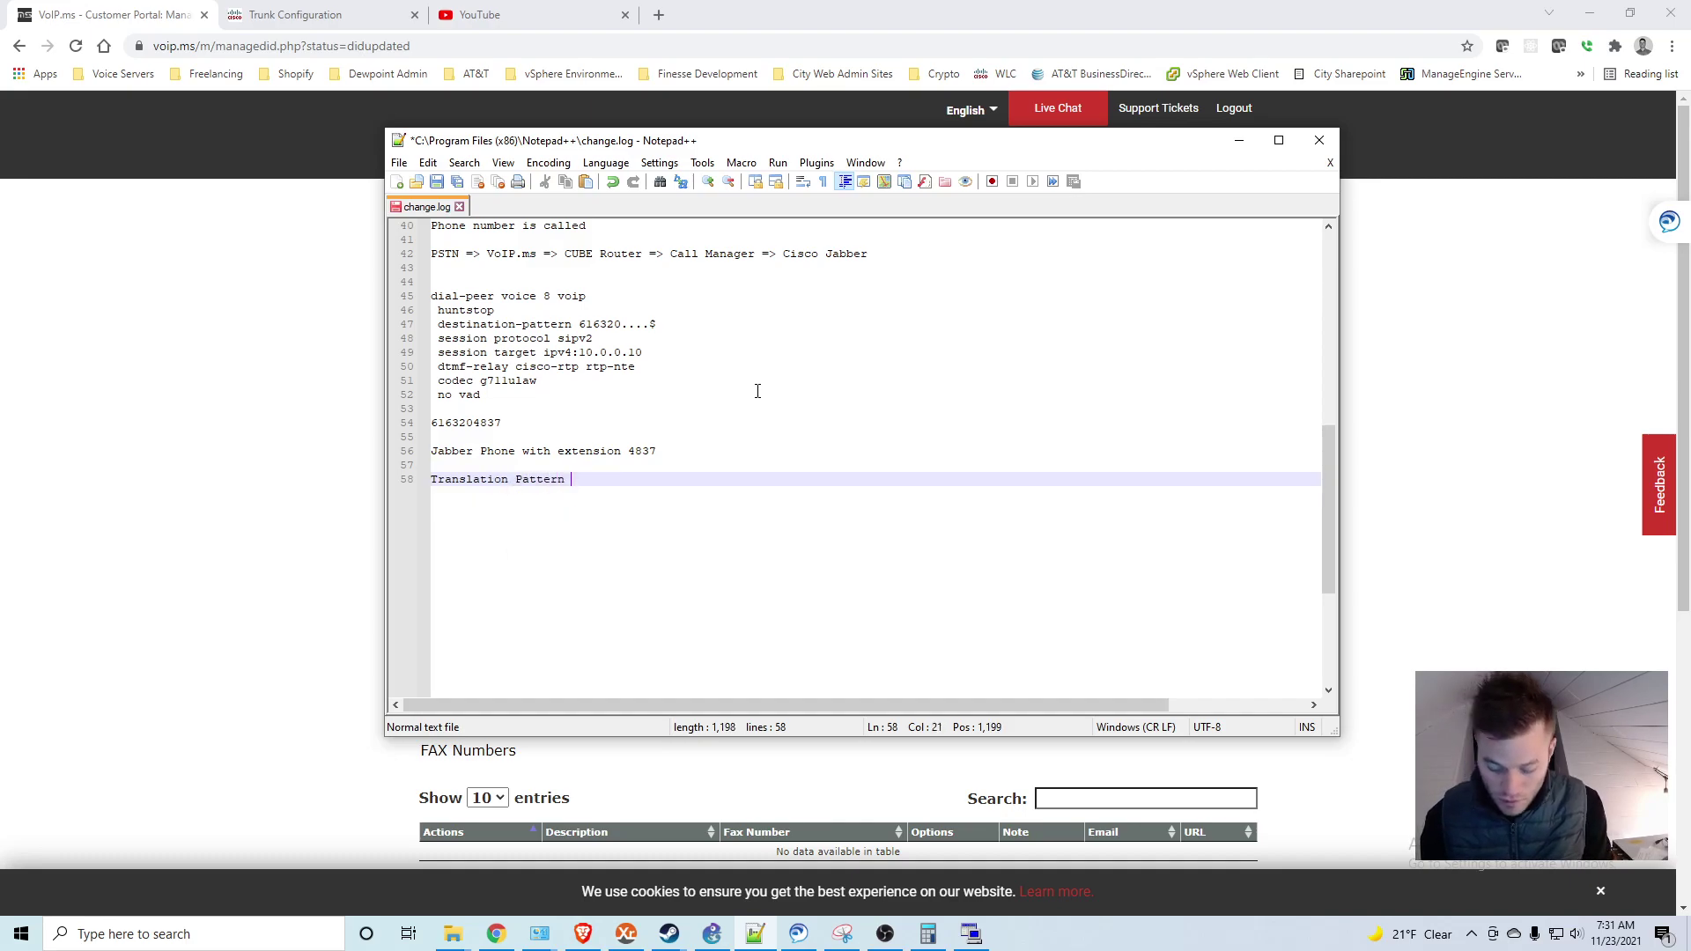
{"action": "type", "text": "616320X"}
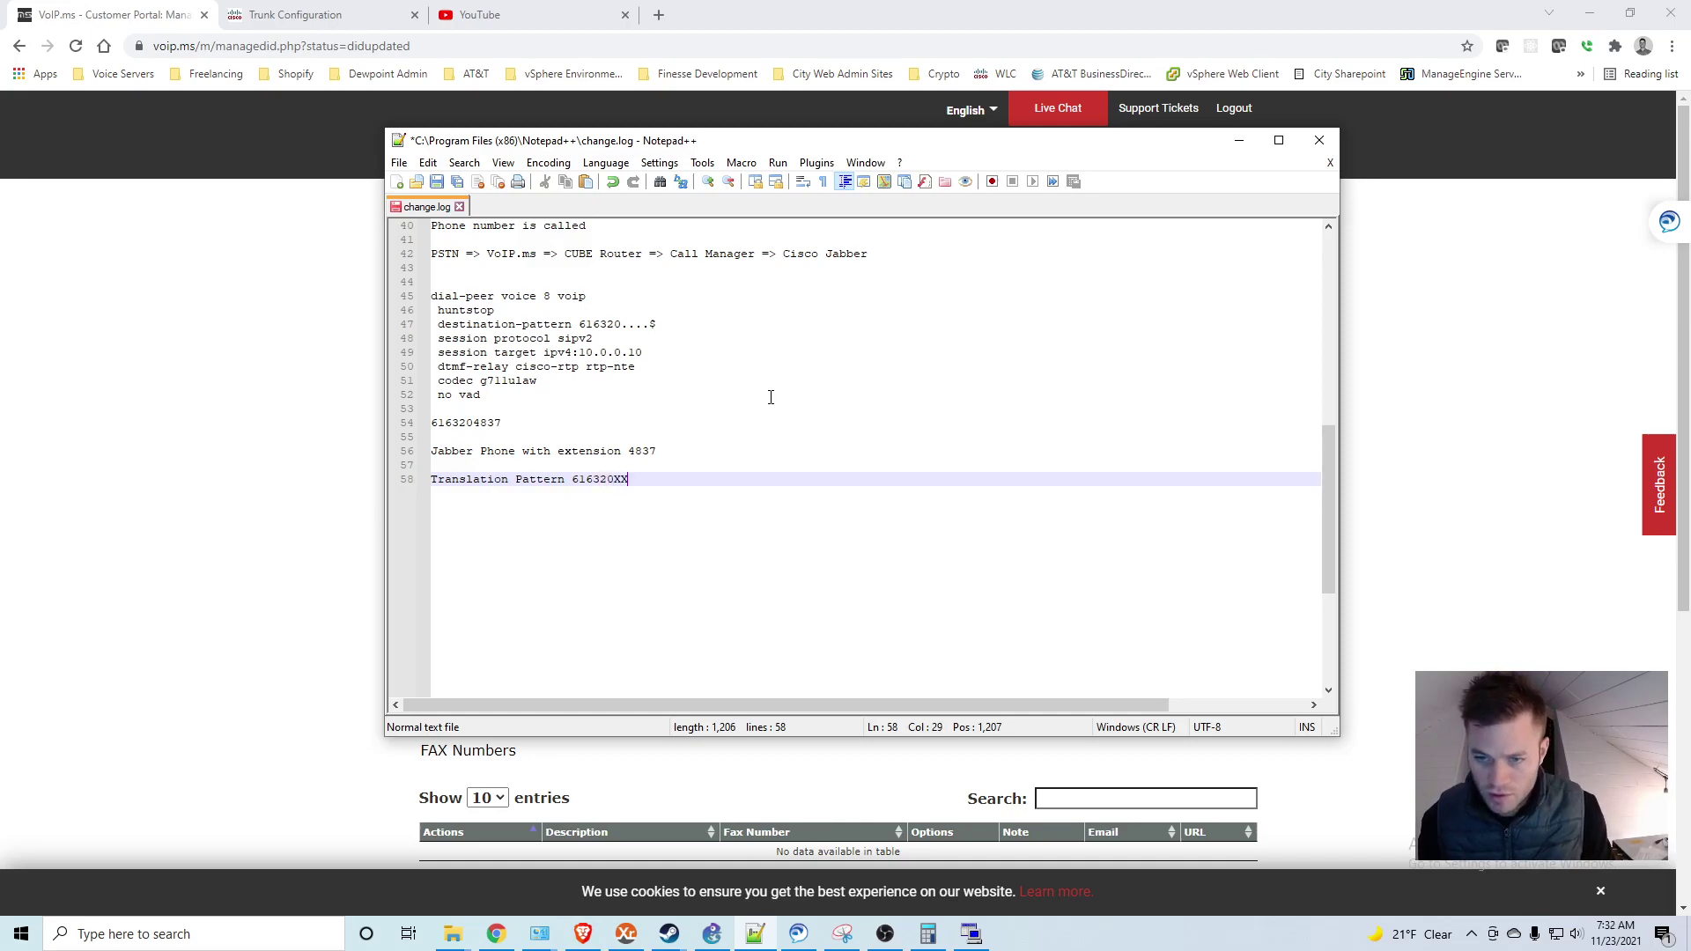
{"action": "type", "text": "XX"}
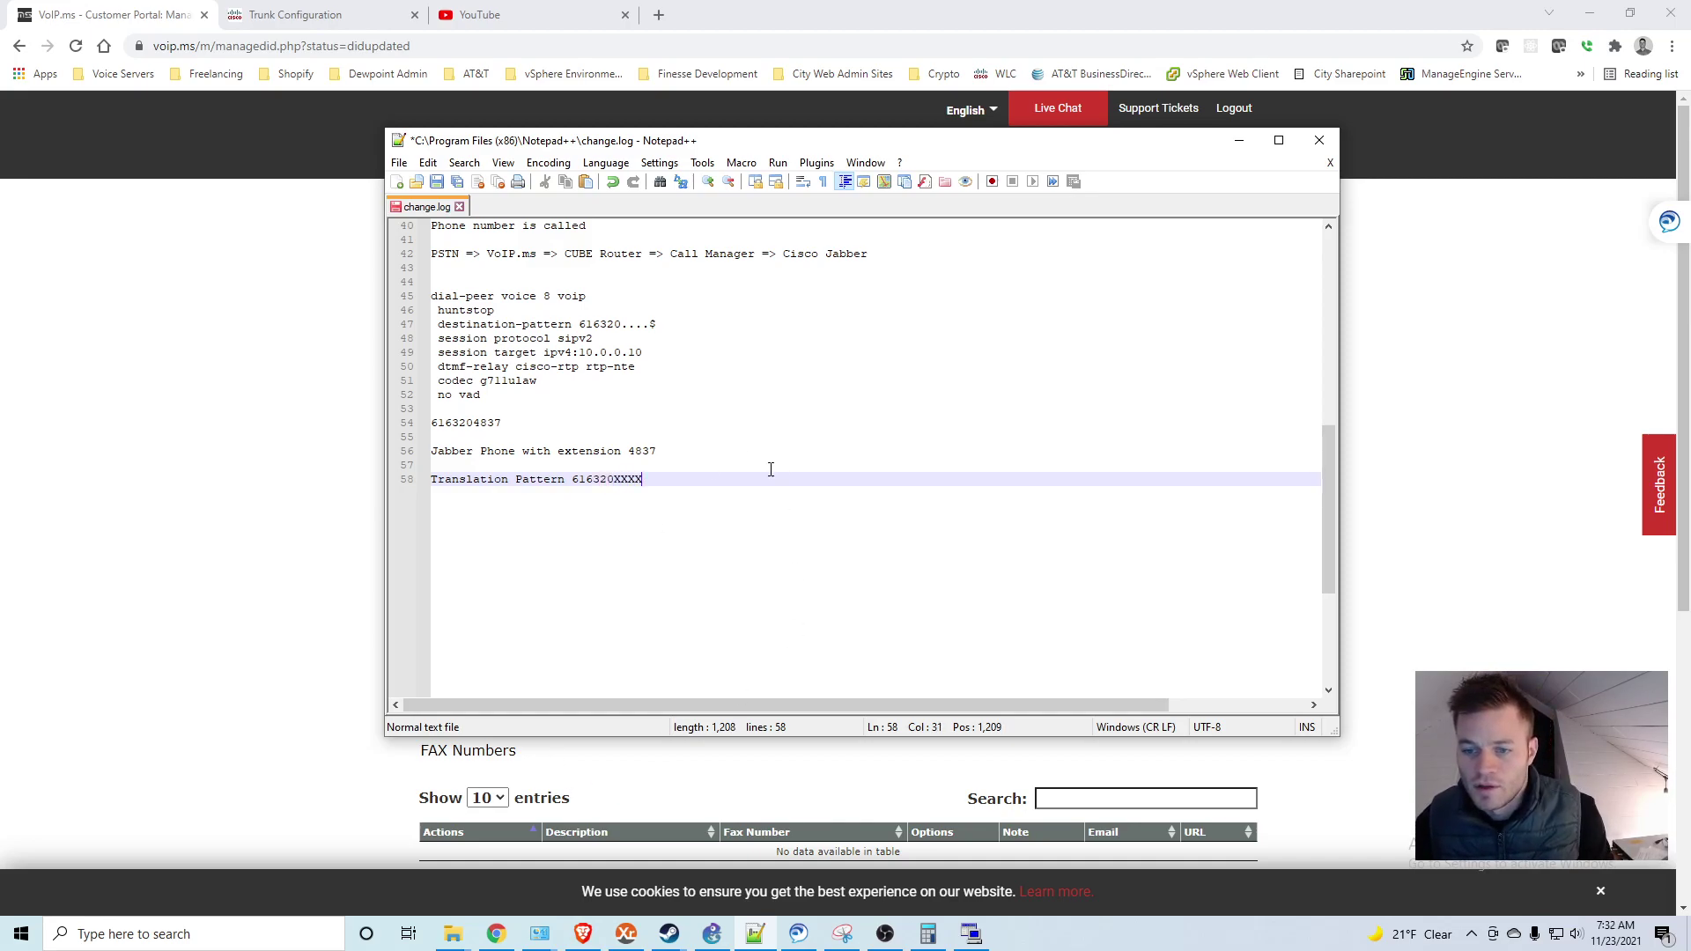
{"action": "key", "text": "Up"}
{"action": "left_click", "coordinate": [615, 480]}
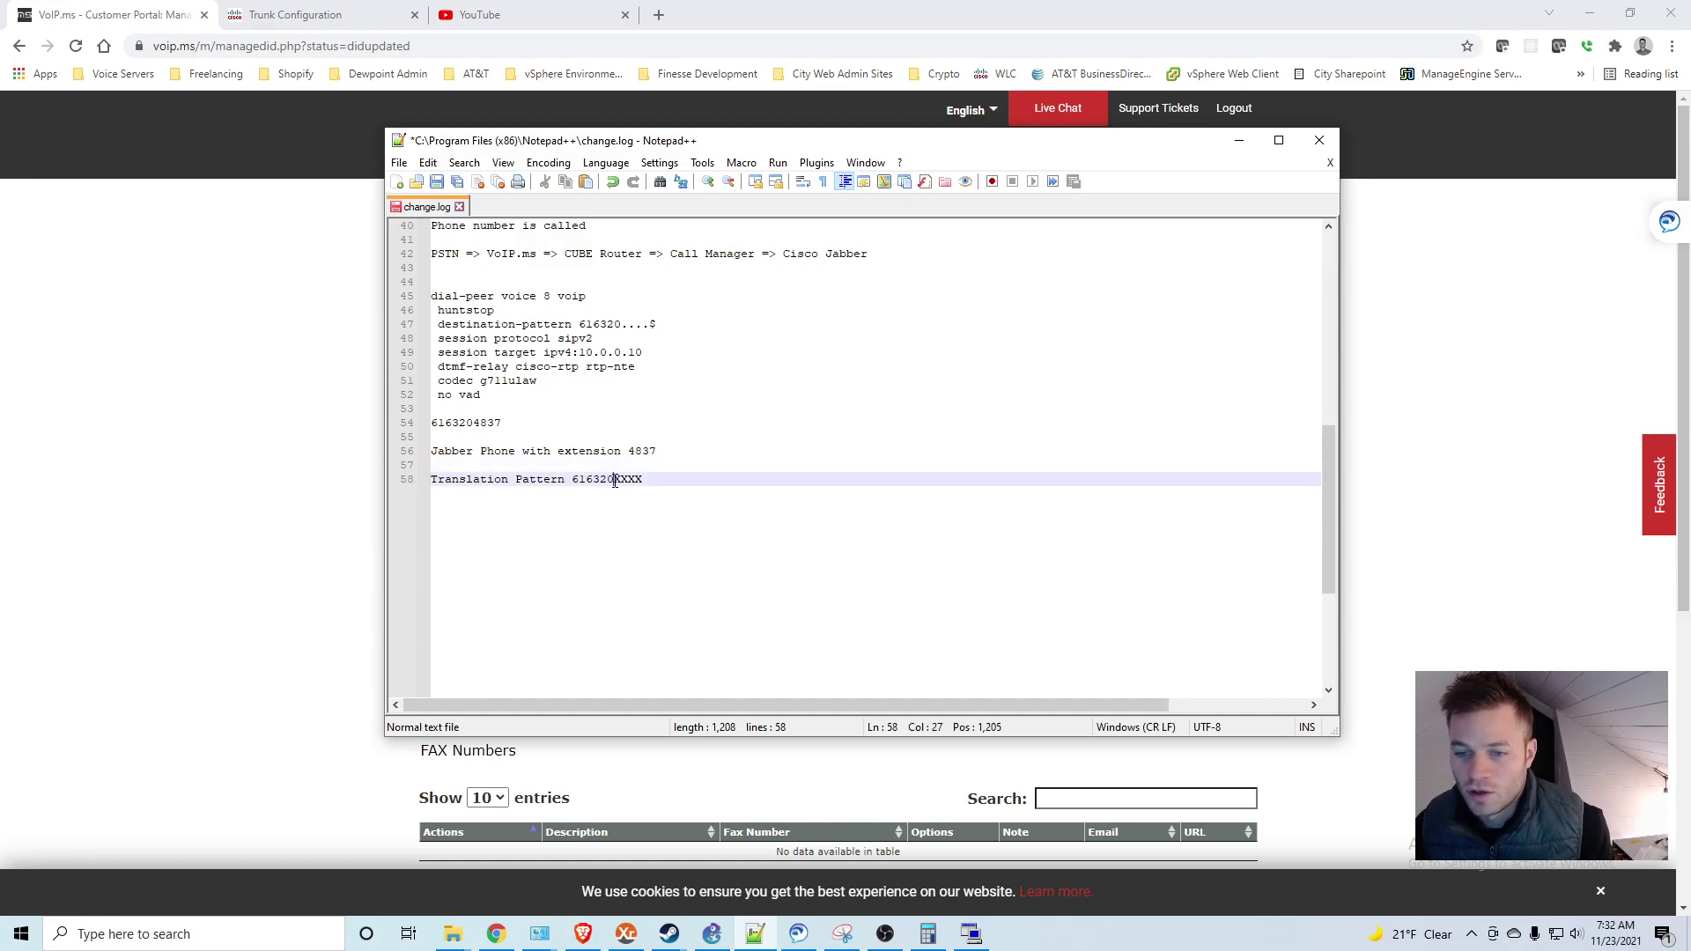
{"action": "double_click", "coordinate": [615, 481]}
{"action": "left_click", "coordinate": [650, 481]}
{"action": "left_click_drag", "start_coordinate": [650, 481], "coordinate": [615, 481]}
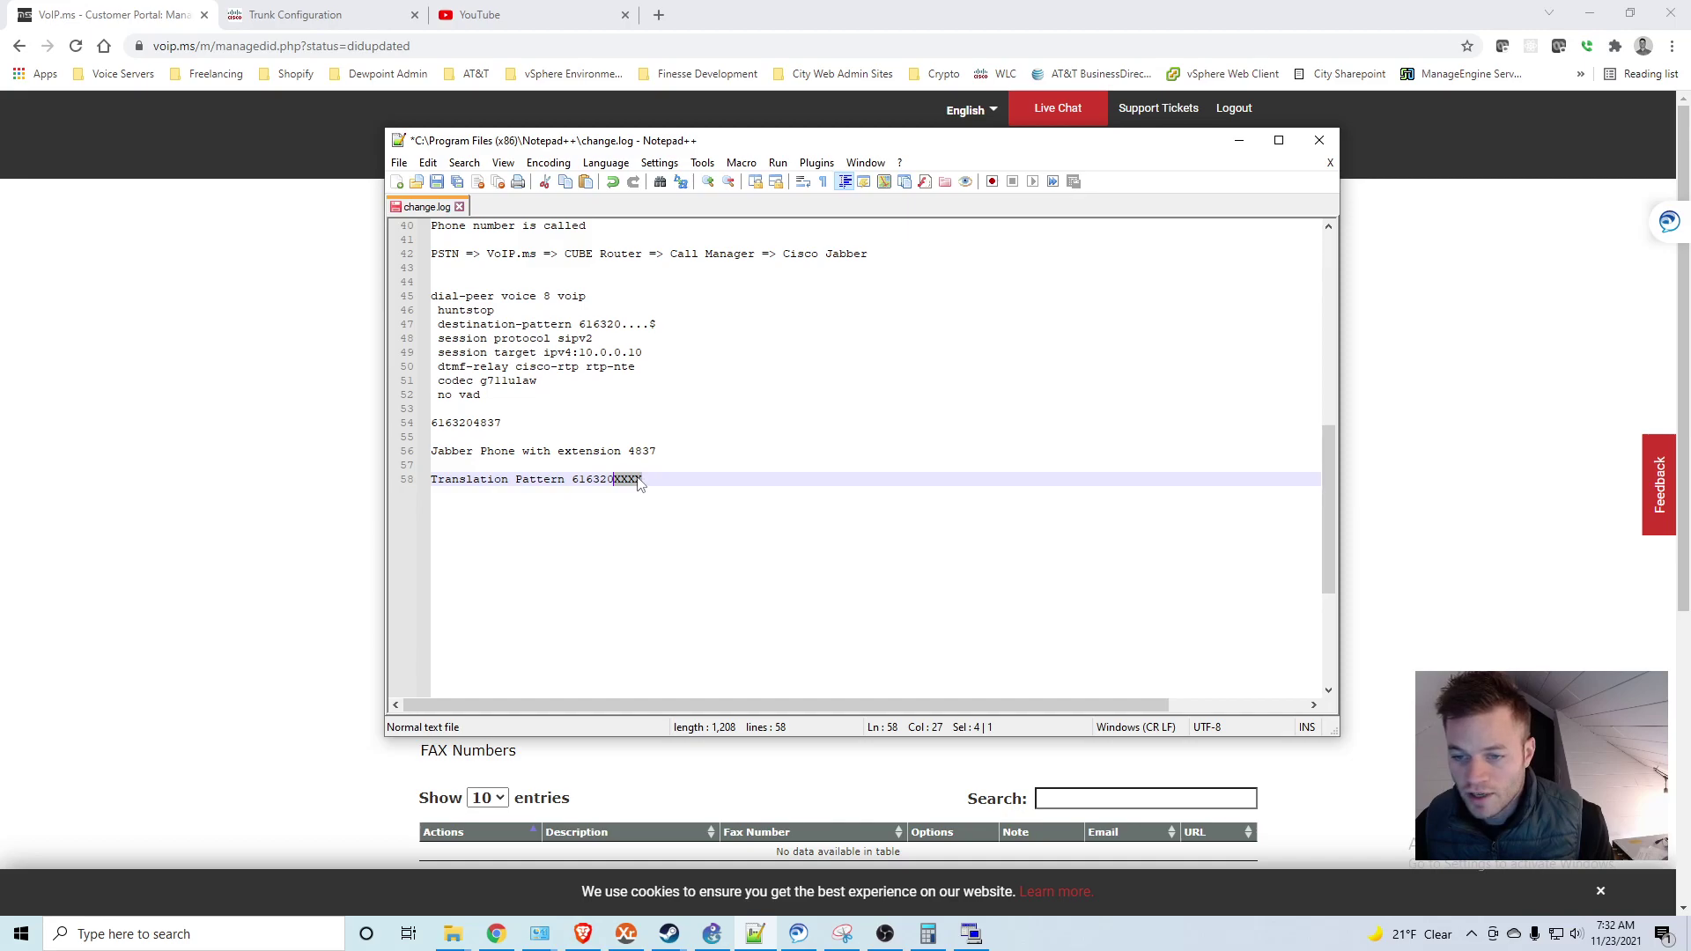
{"action": "left_click", "coordinate": [672, 481]}
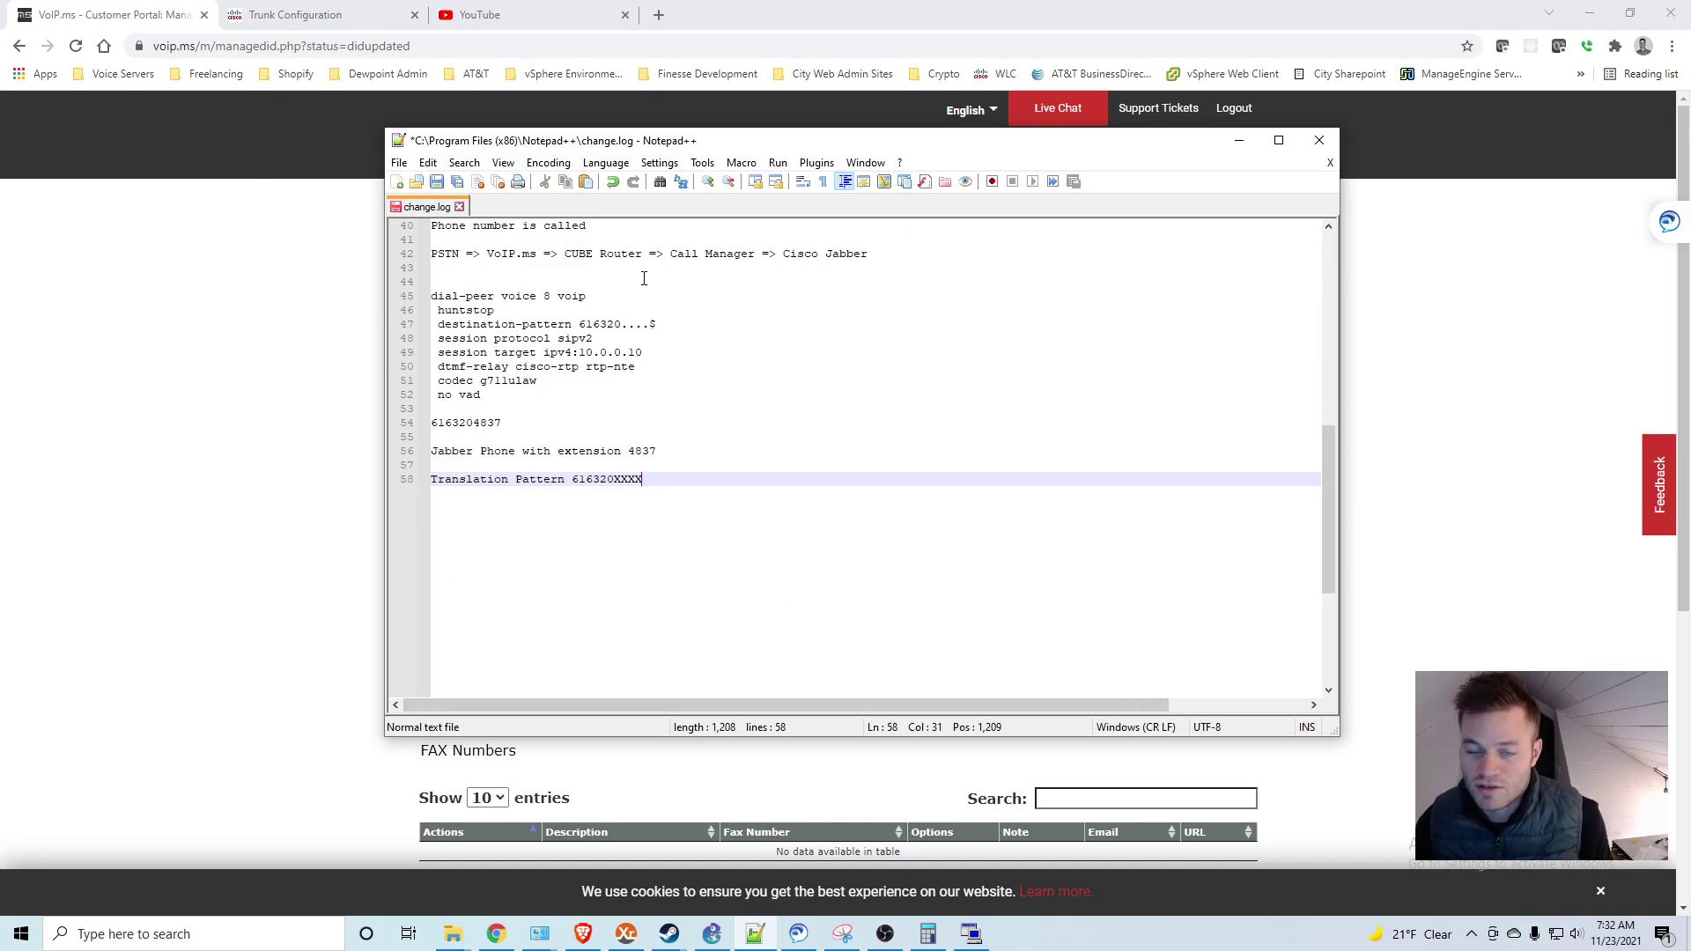
Step: Open a new Translation Pattern form and select 616320XXXX in change.log
{"action": "left_click", "coordinate": [341, 497]}
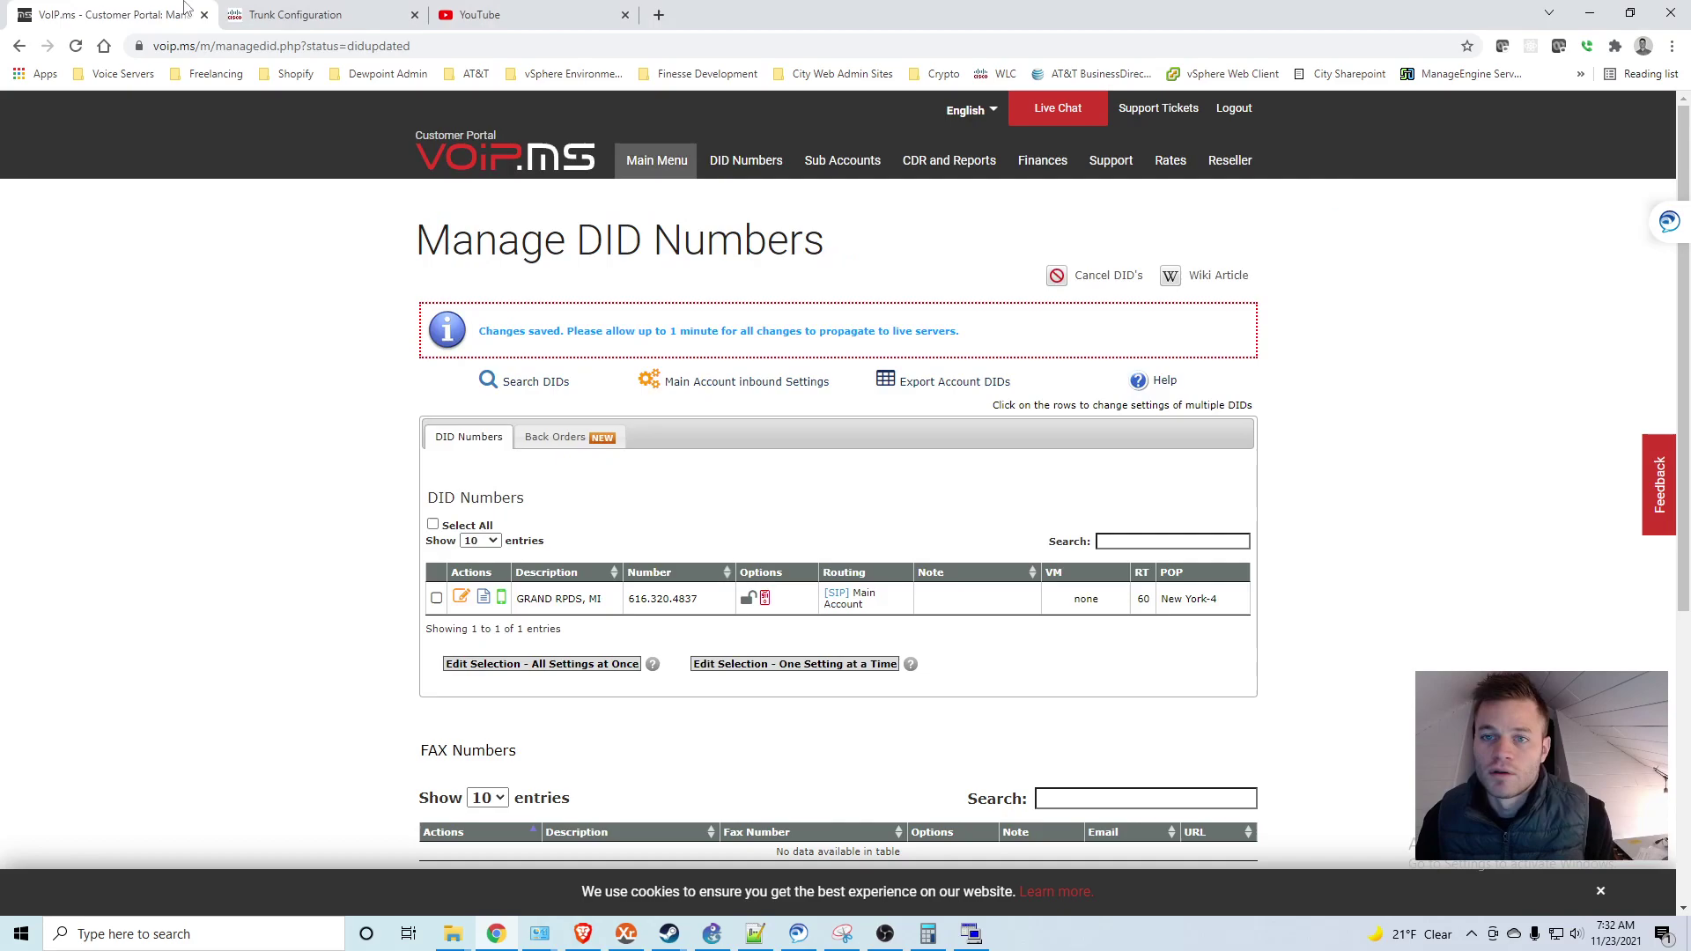
{"action": "left_click", "coordinate": [352, 15]}
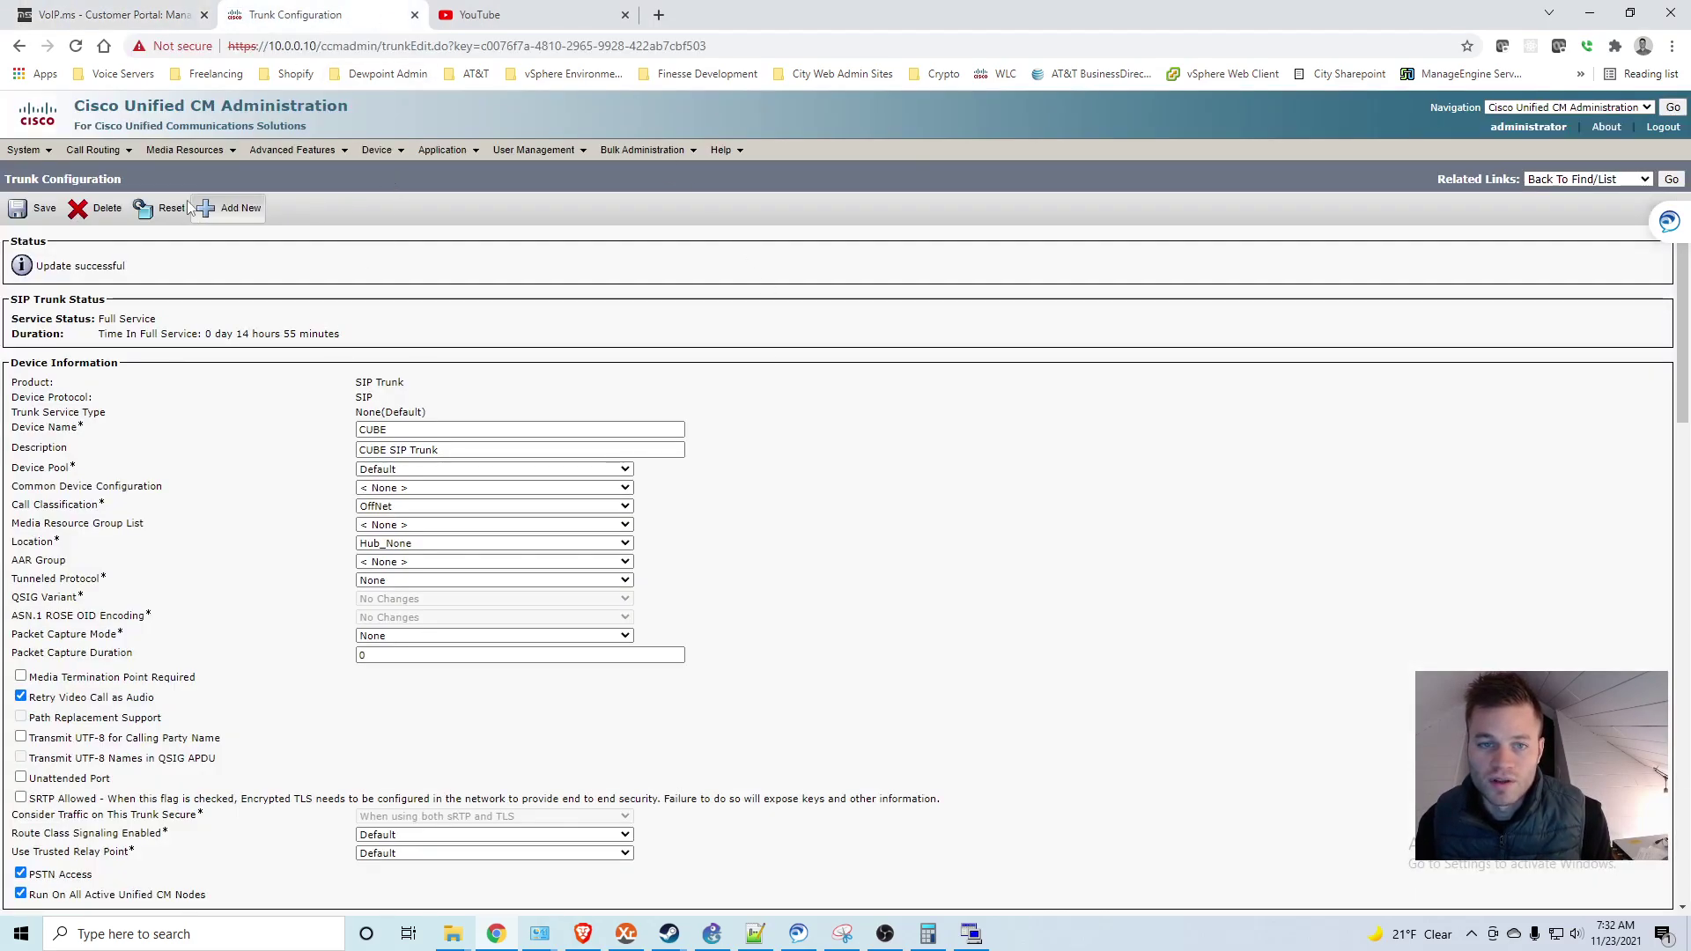
{"action": "mouse_move", "coordinate": [93, 150]}
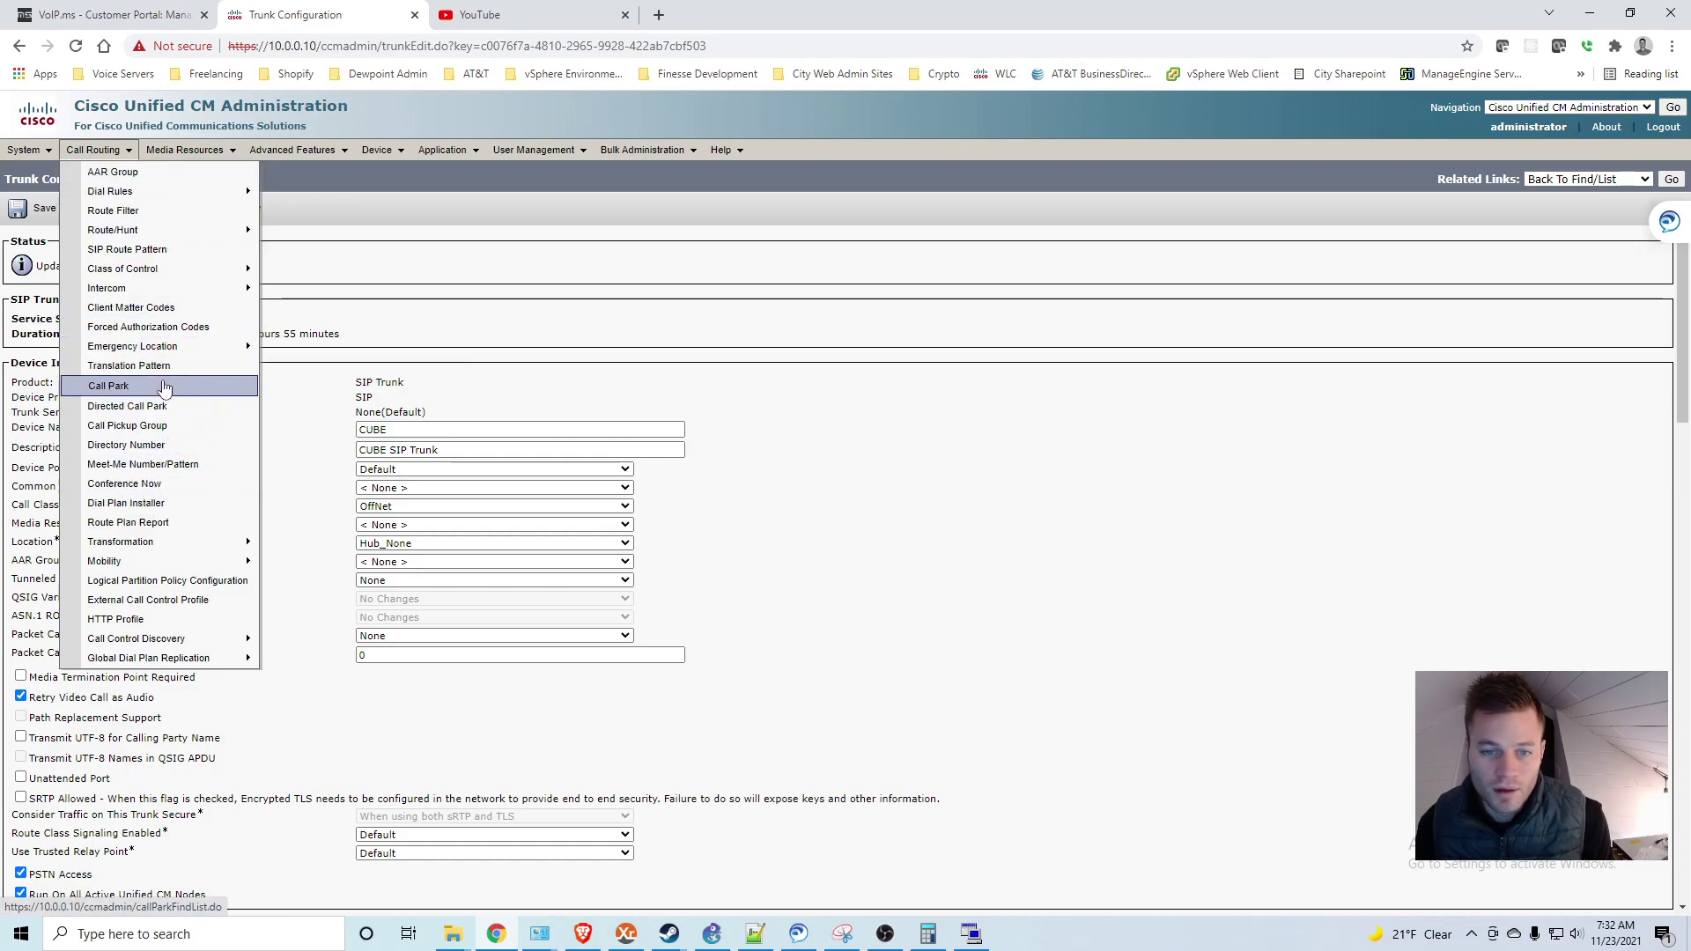
{"action": "left_click", "coordinate": [141, 365]}
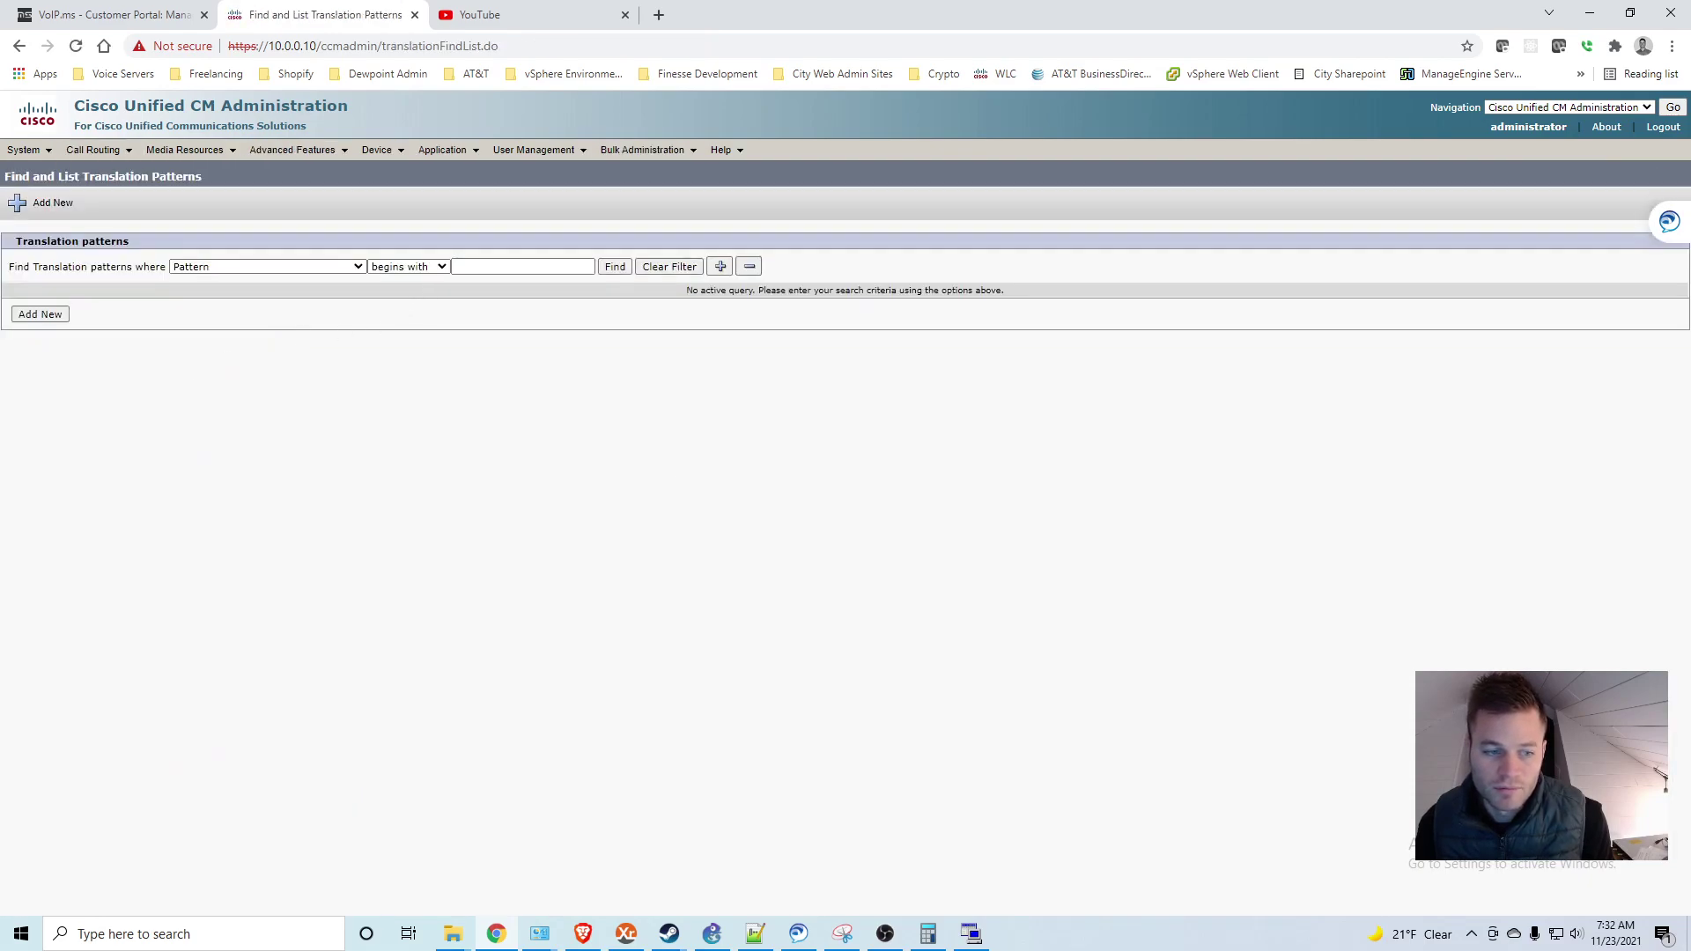
{"action": "left_click", "coordinate": [40, 376]}
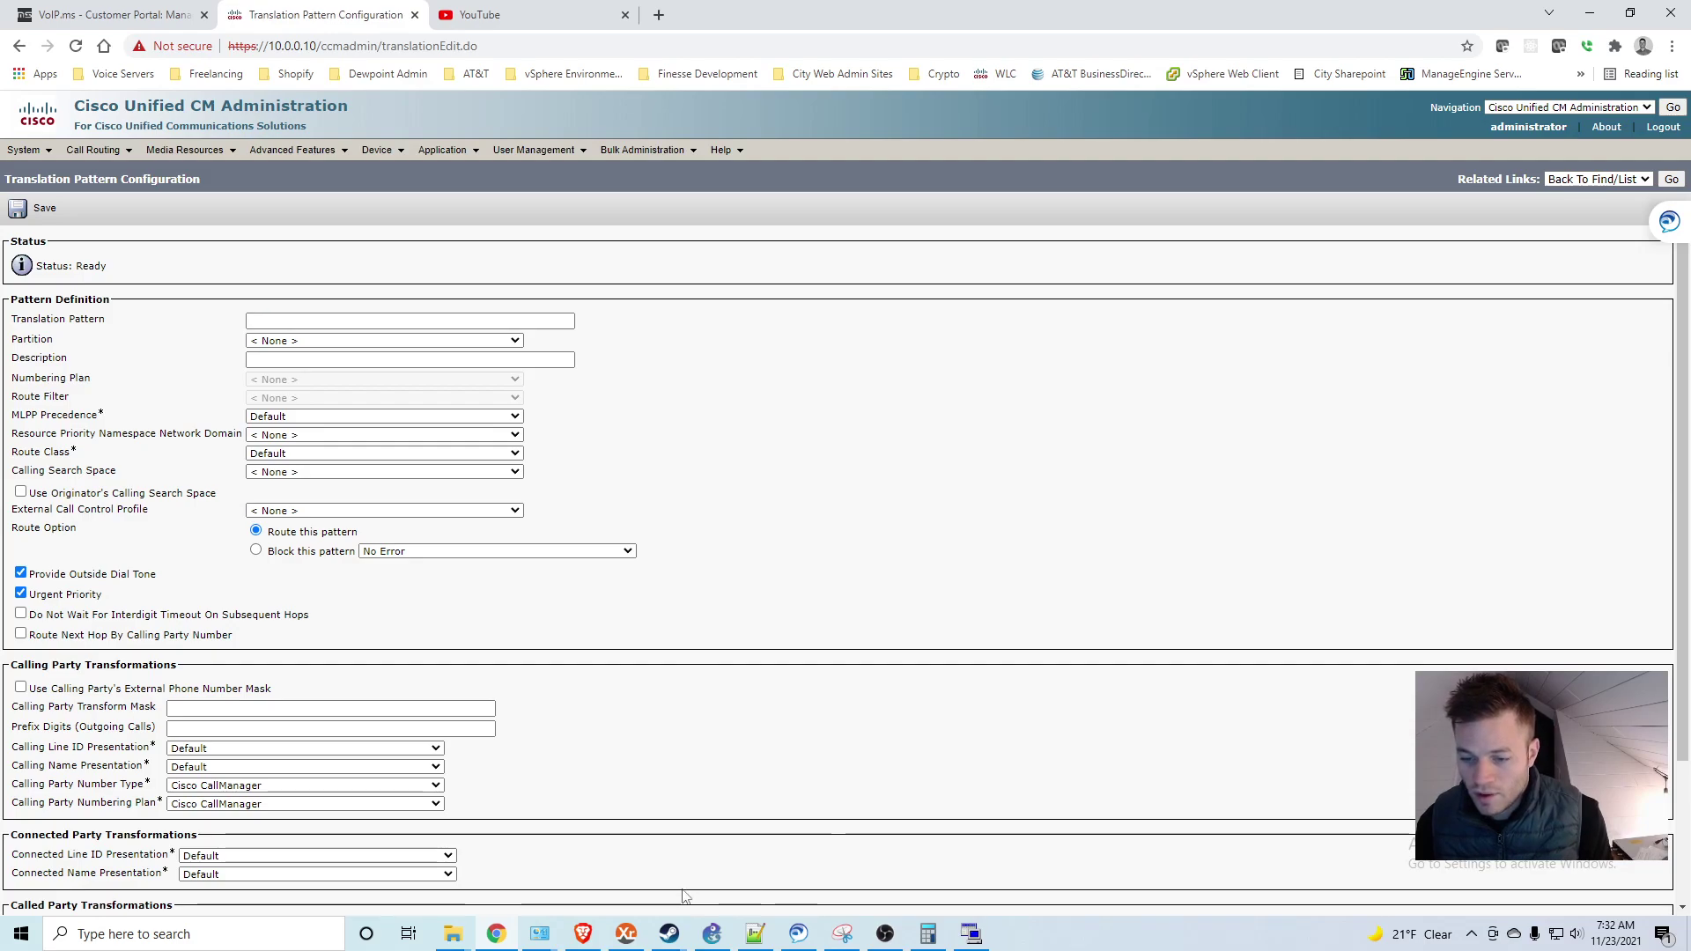
{"action": "left_click", "coordinate": [755, 934]}
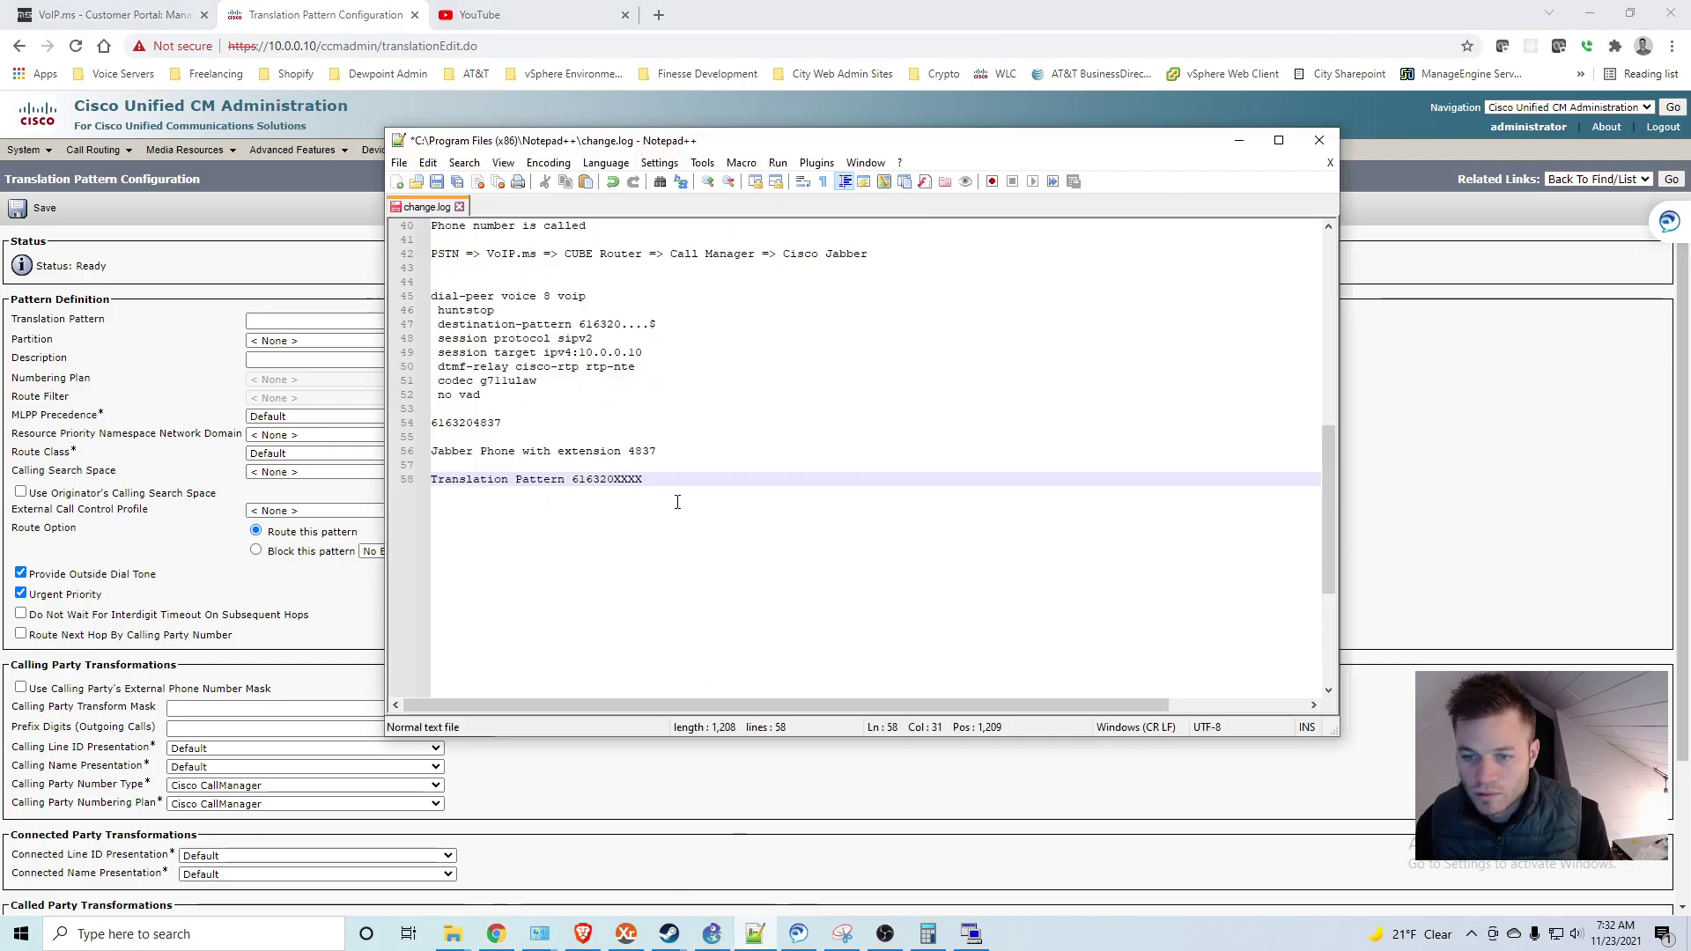
{"action": "left_click_drag", "start_coordinate": [657, 478], "coordinate": [572, 480]}
{"action": "key", "text": "ctrl+c"}
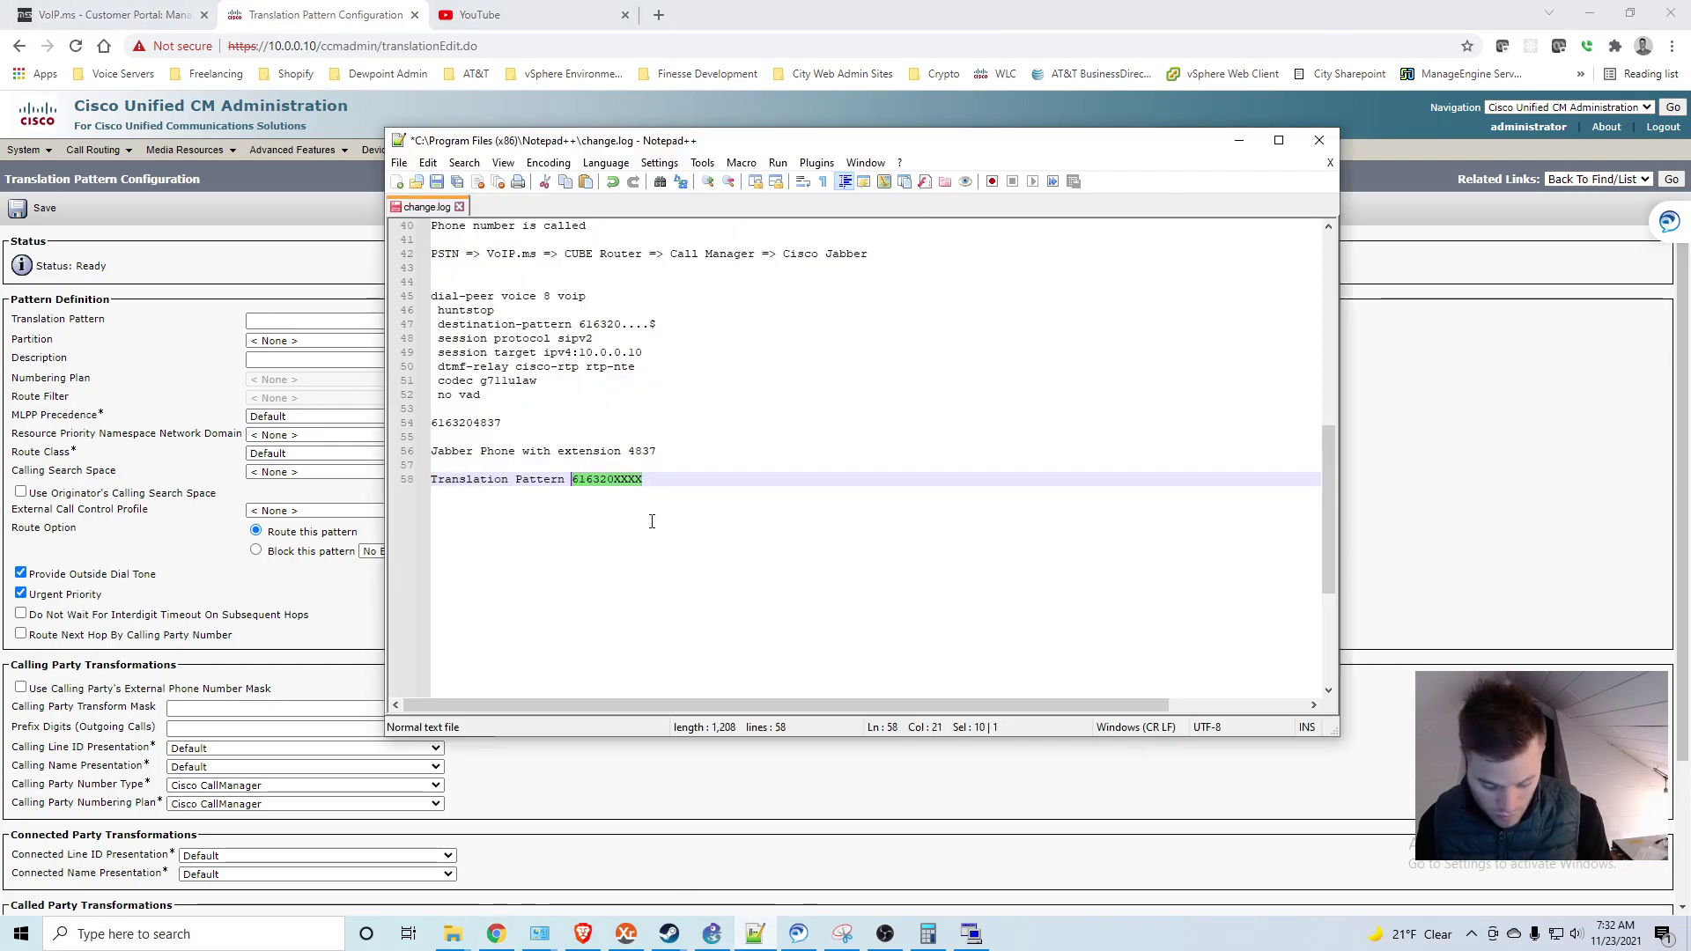
Step: Fill in pattern 616320XXXX, partition Internal, and description 'DID Xlation Pattern'
{"action": "left_click", "coordinate": [698, 786]}
{"action": "left_click", "coordinate": [358, 319]}
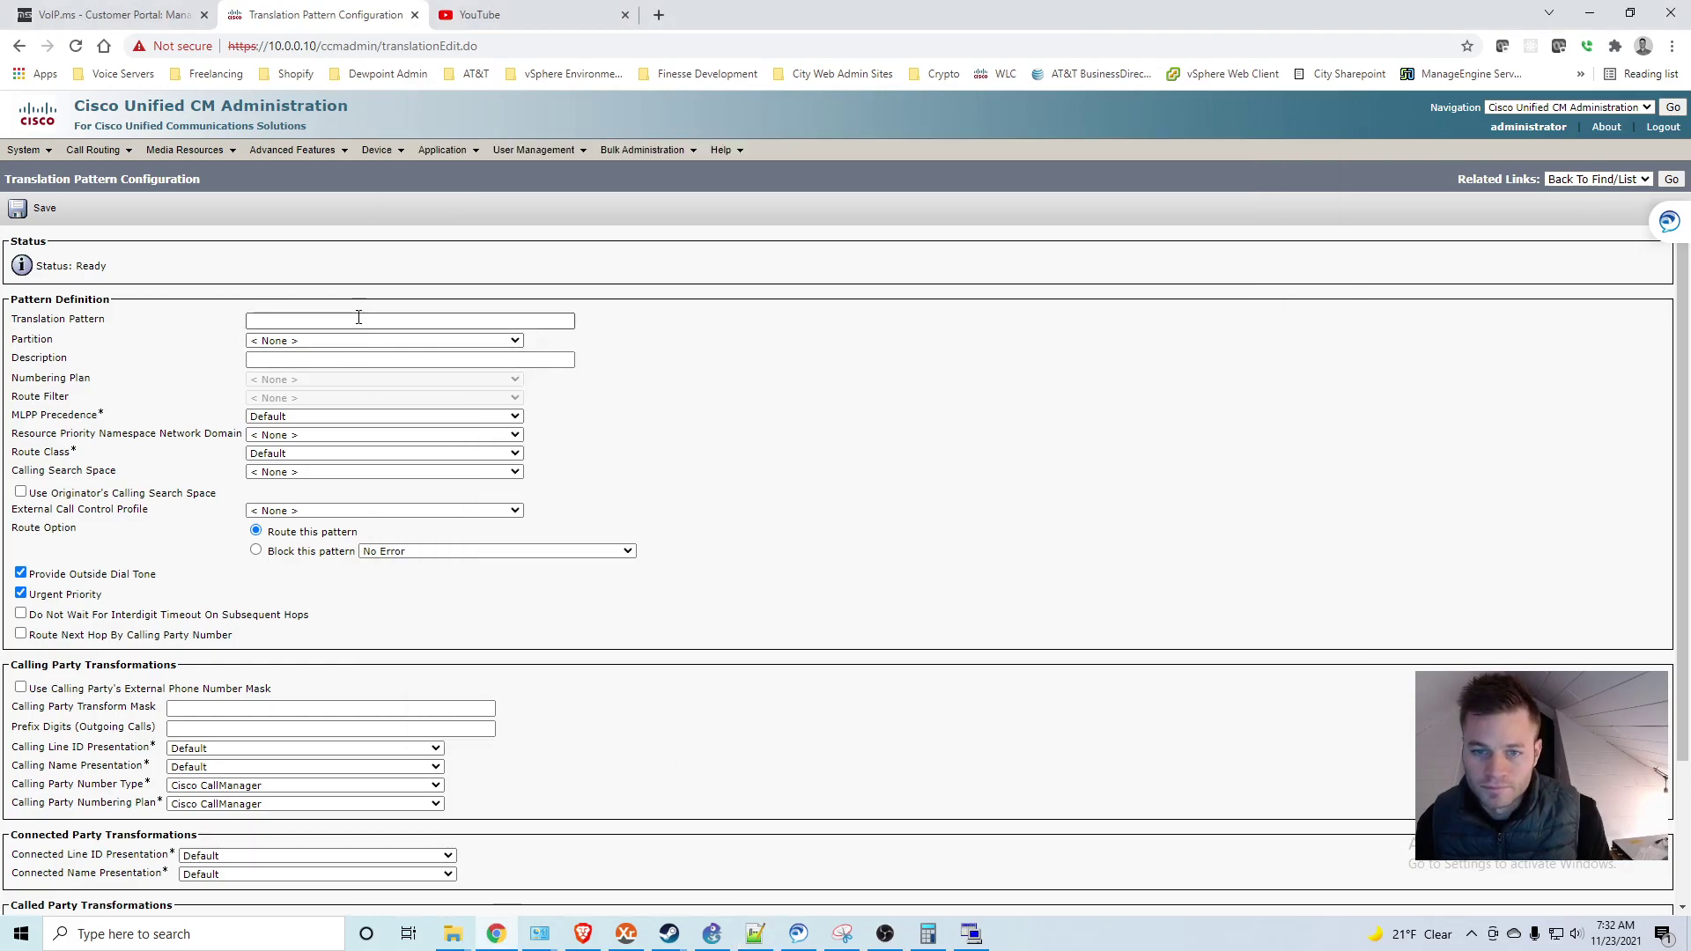
{"action": "key", "text": "ctrl+v"}
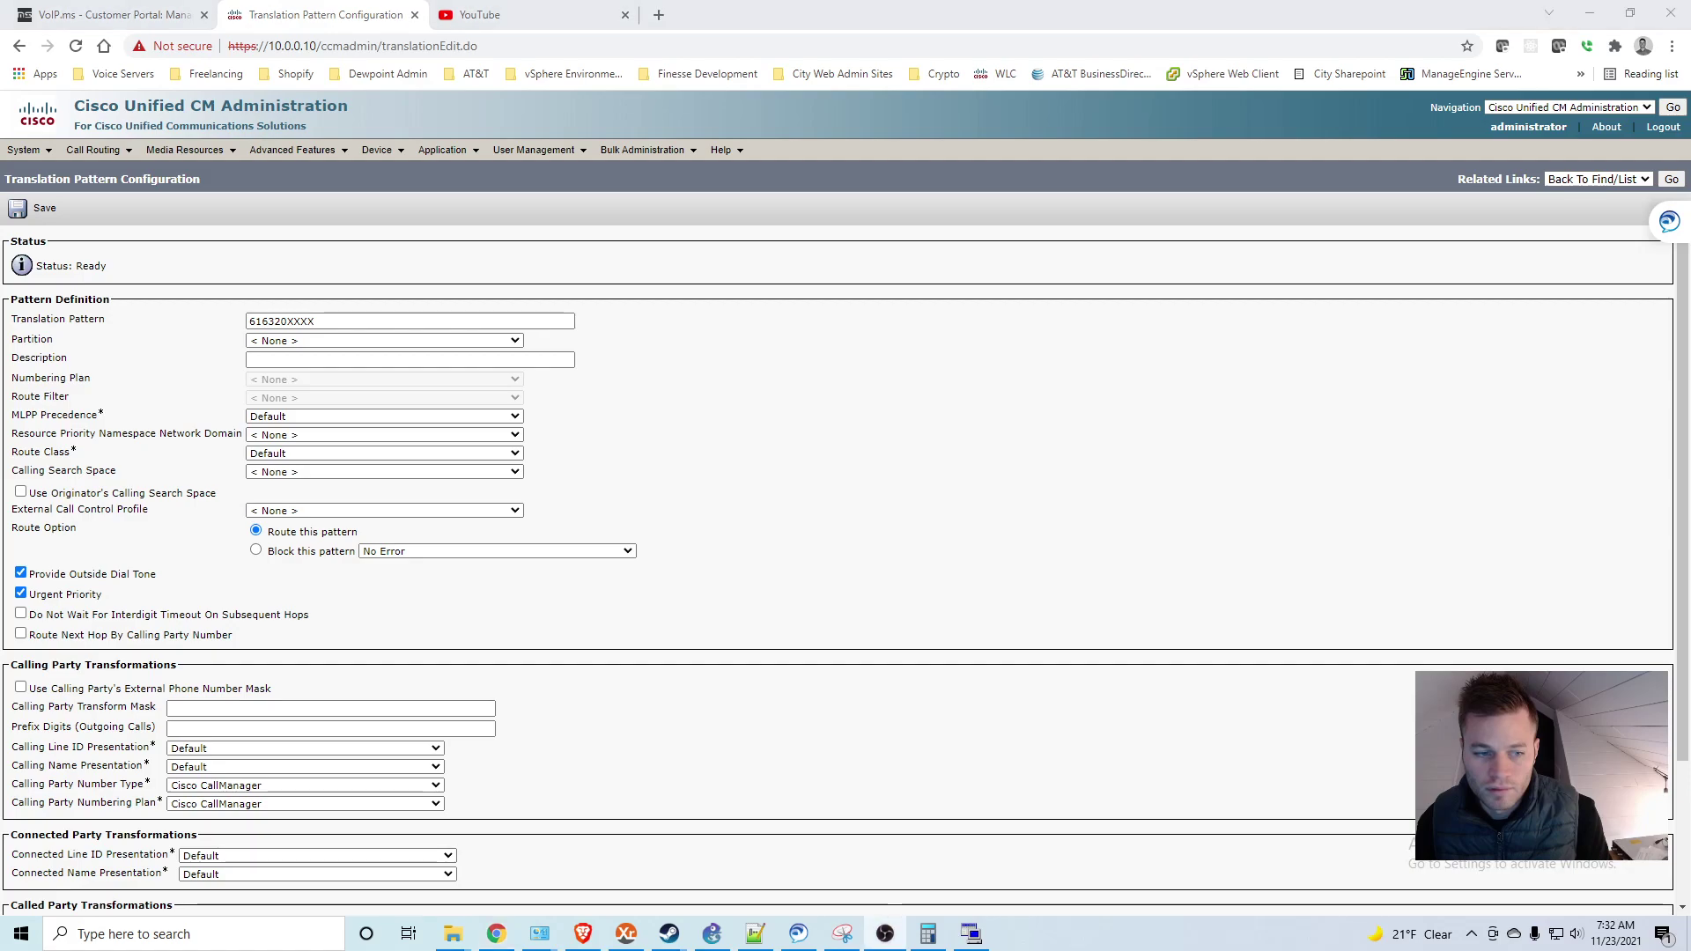
{"action": "left_click", "coordinate": [519, 342]}
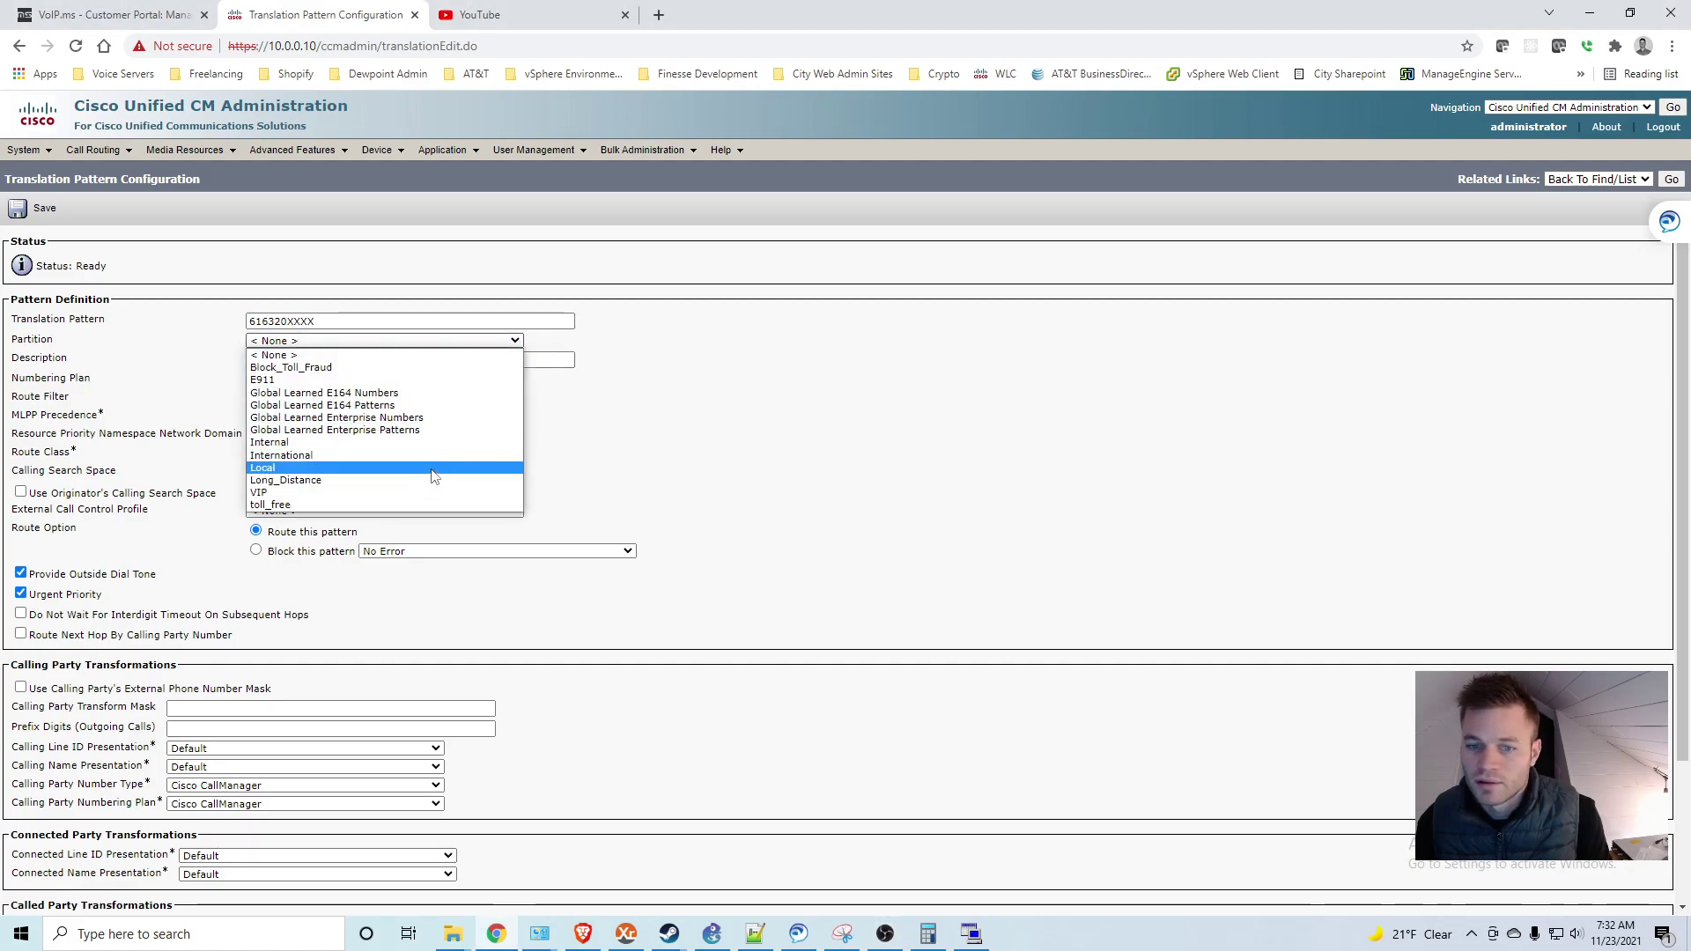
{"action": "left_click", "coordinate": [429, 443]}
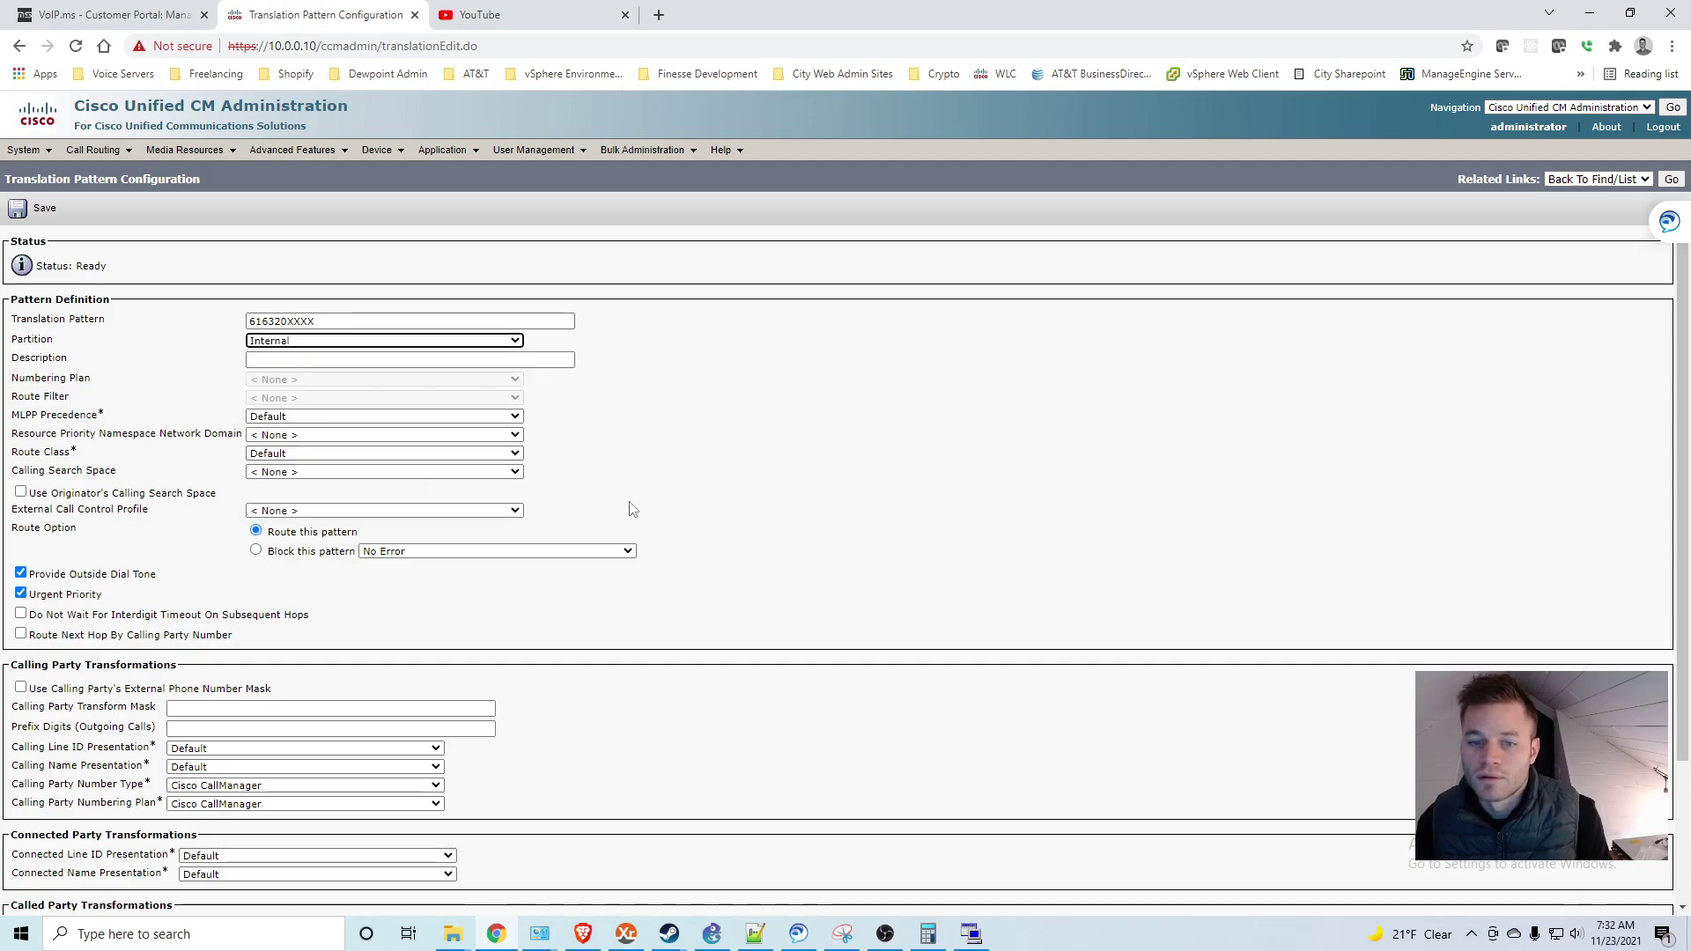
{"action": "left_click", "coordinate": [342, 360]}
{"action": "type", "text": "DID "}
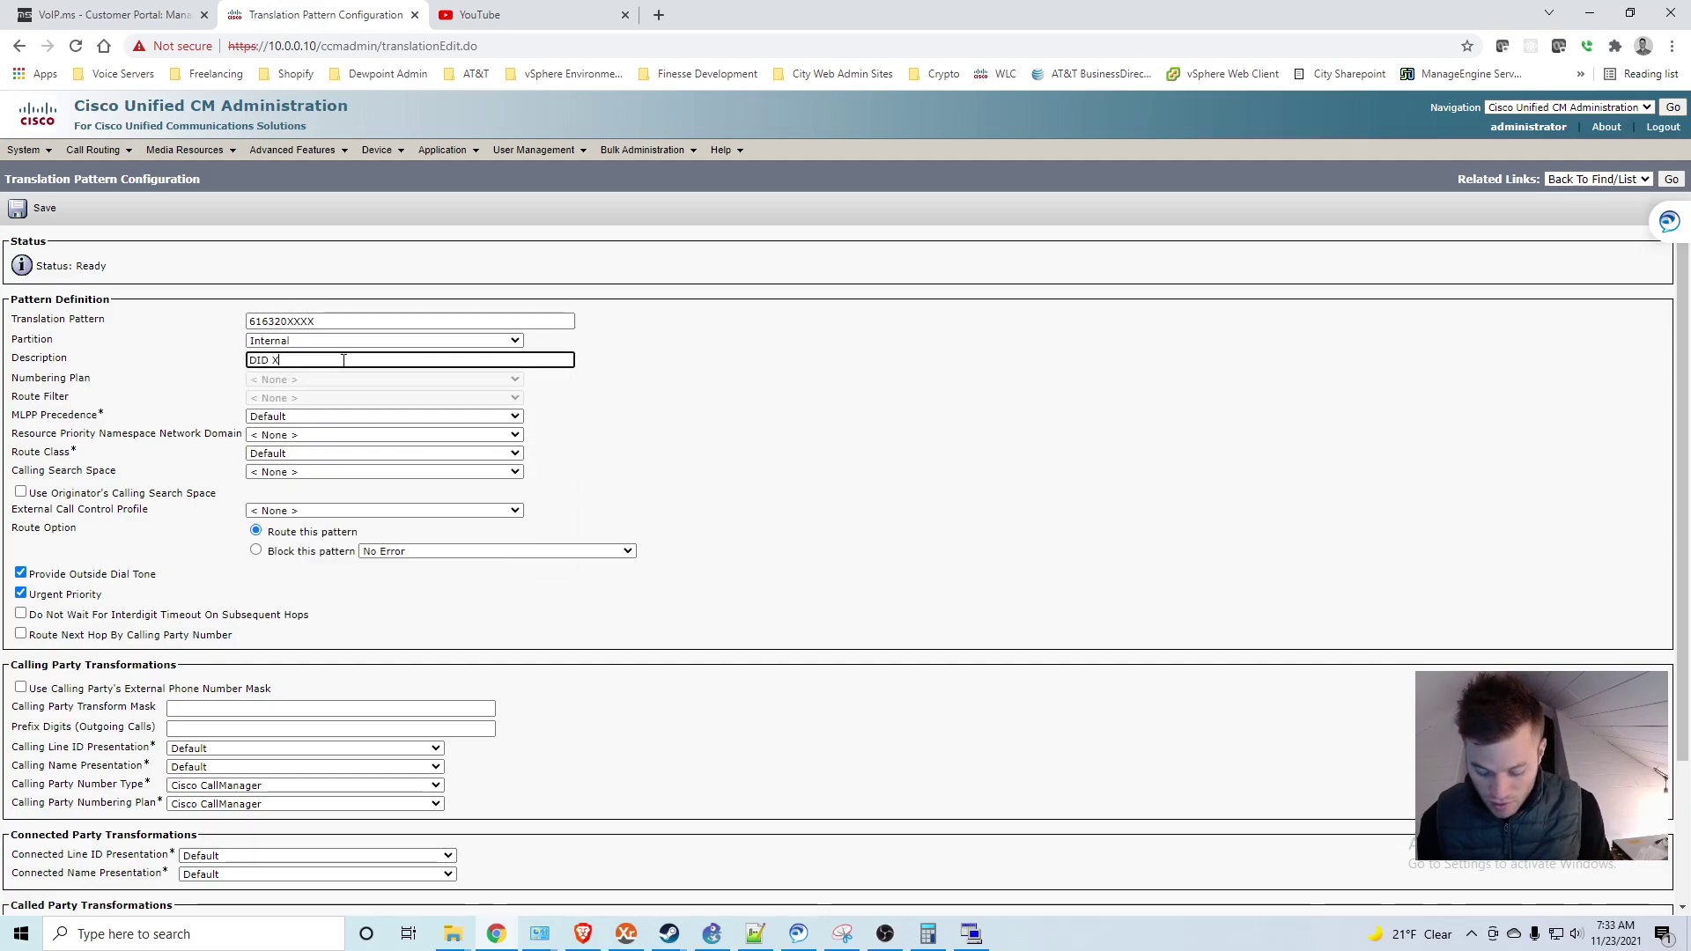
{"action": "type", "text": "Xlation Pattern"}
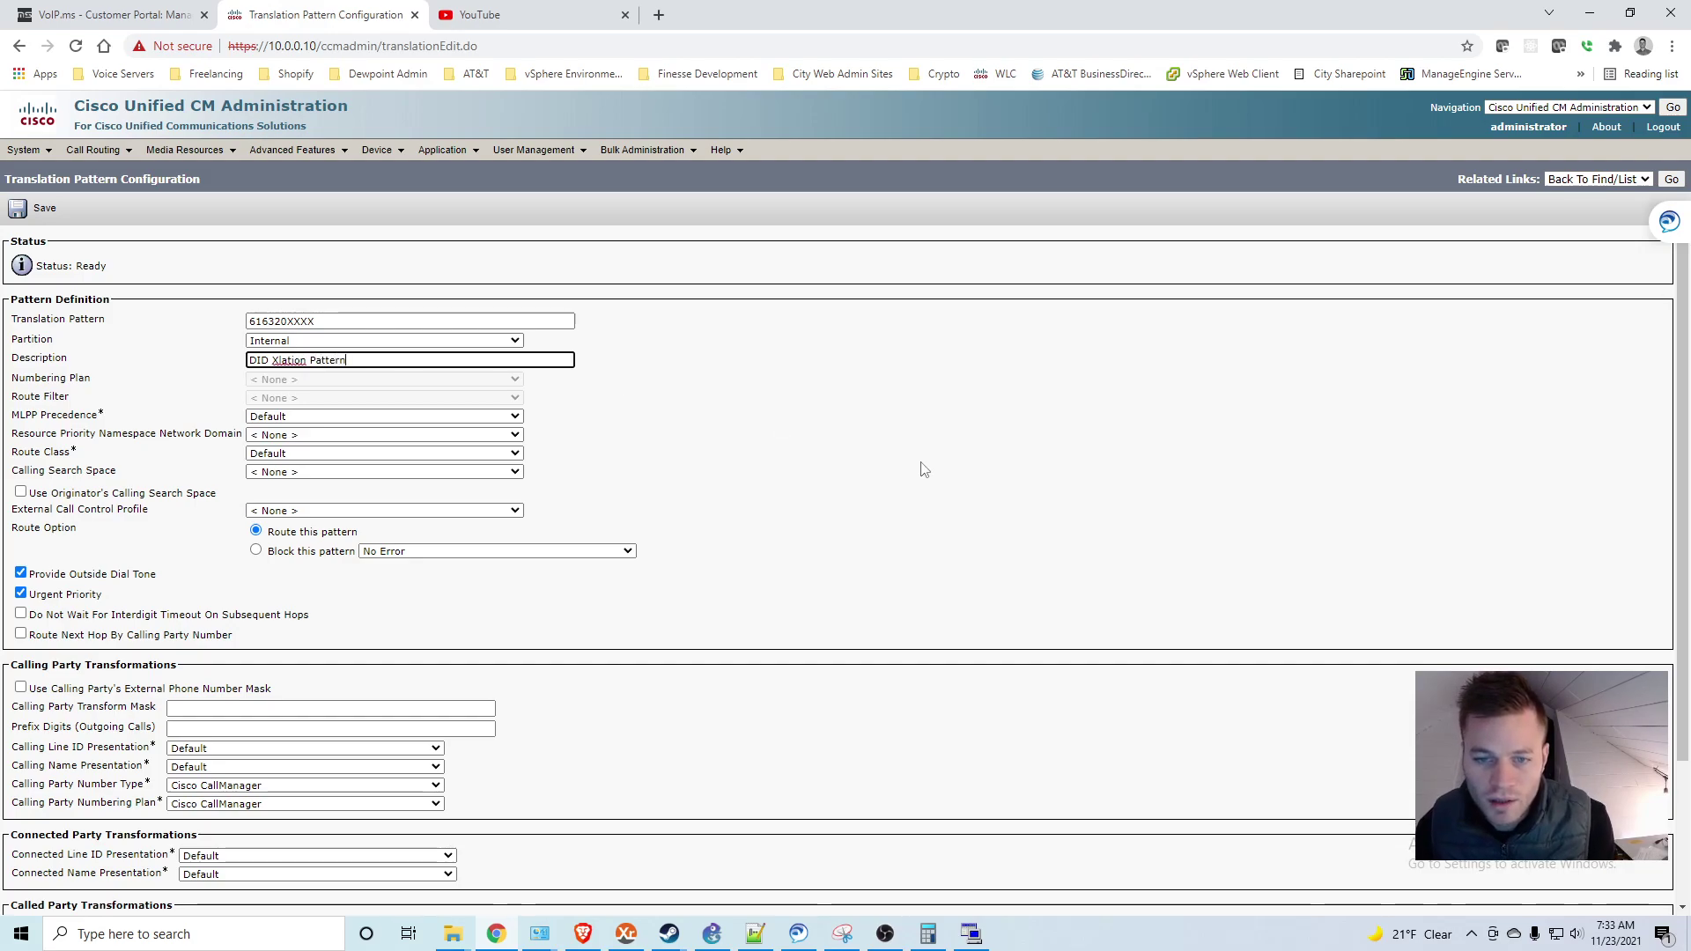
{"action": "left_click", "coordinate": [922, 462]}
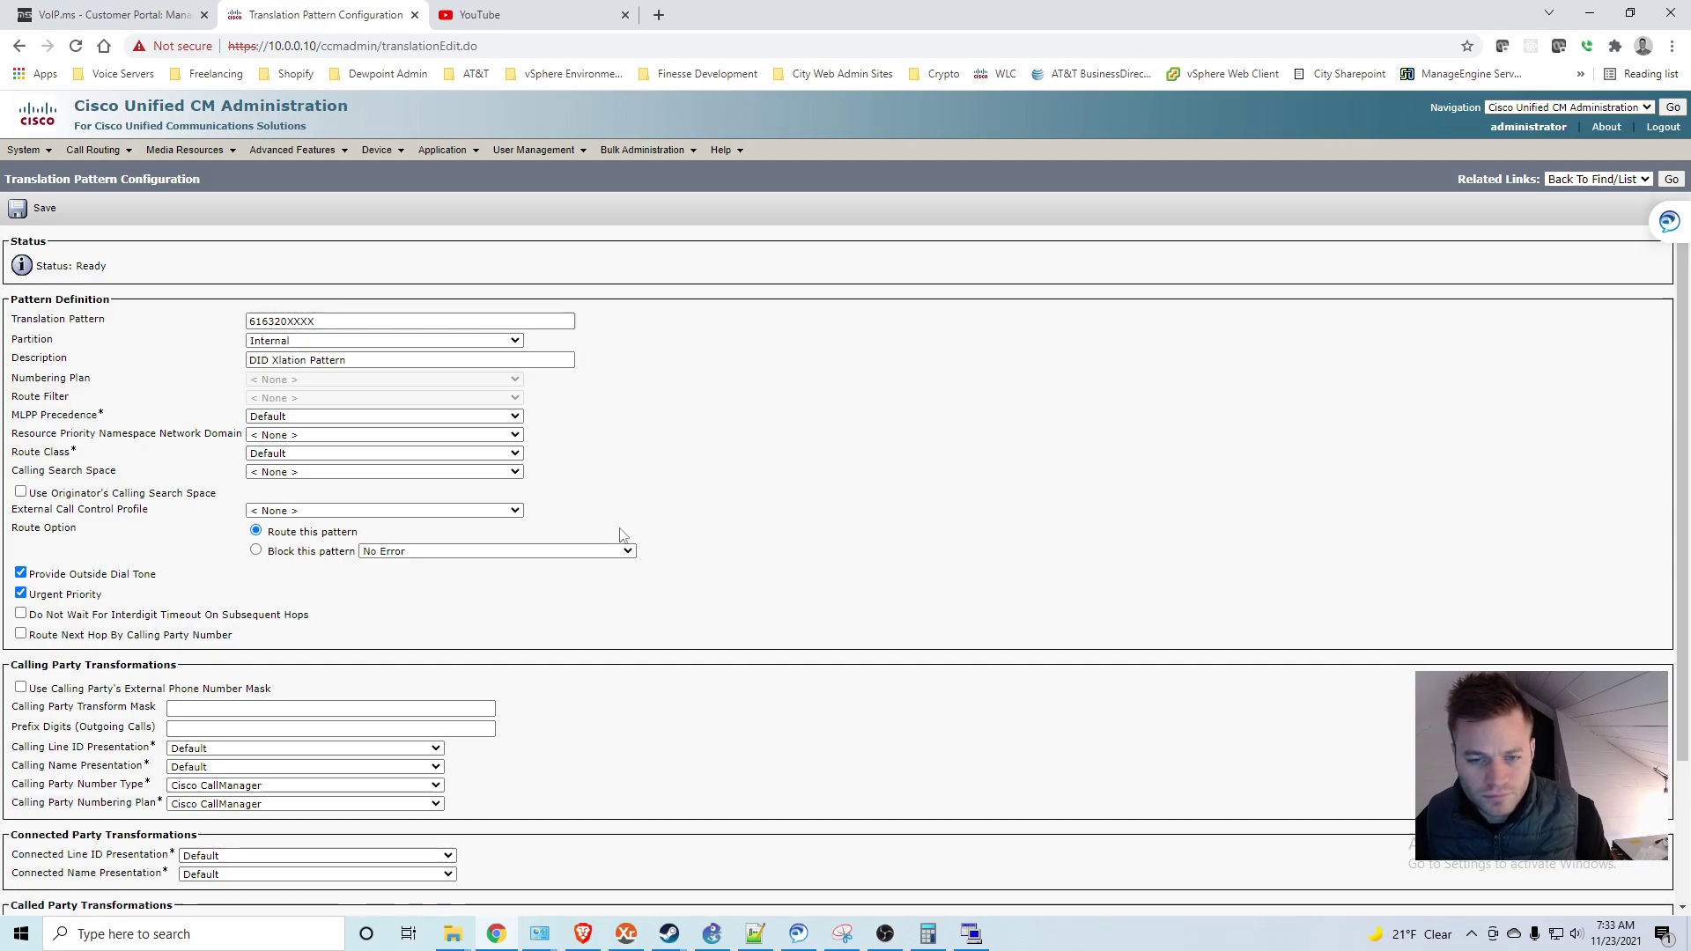
Step: Set the Called Party Transform Mask to XXXX and save the translation pattern
{"action": "scroll", "coordinate": [647, 614], "scroll_direction": "down", "scroll_amount": 1}
{"action": "scroll", "coordinate": [648, 614], "scroll_direction": "down", "scroll_amount": 2}
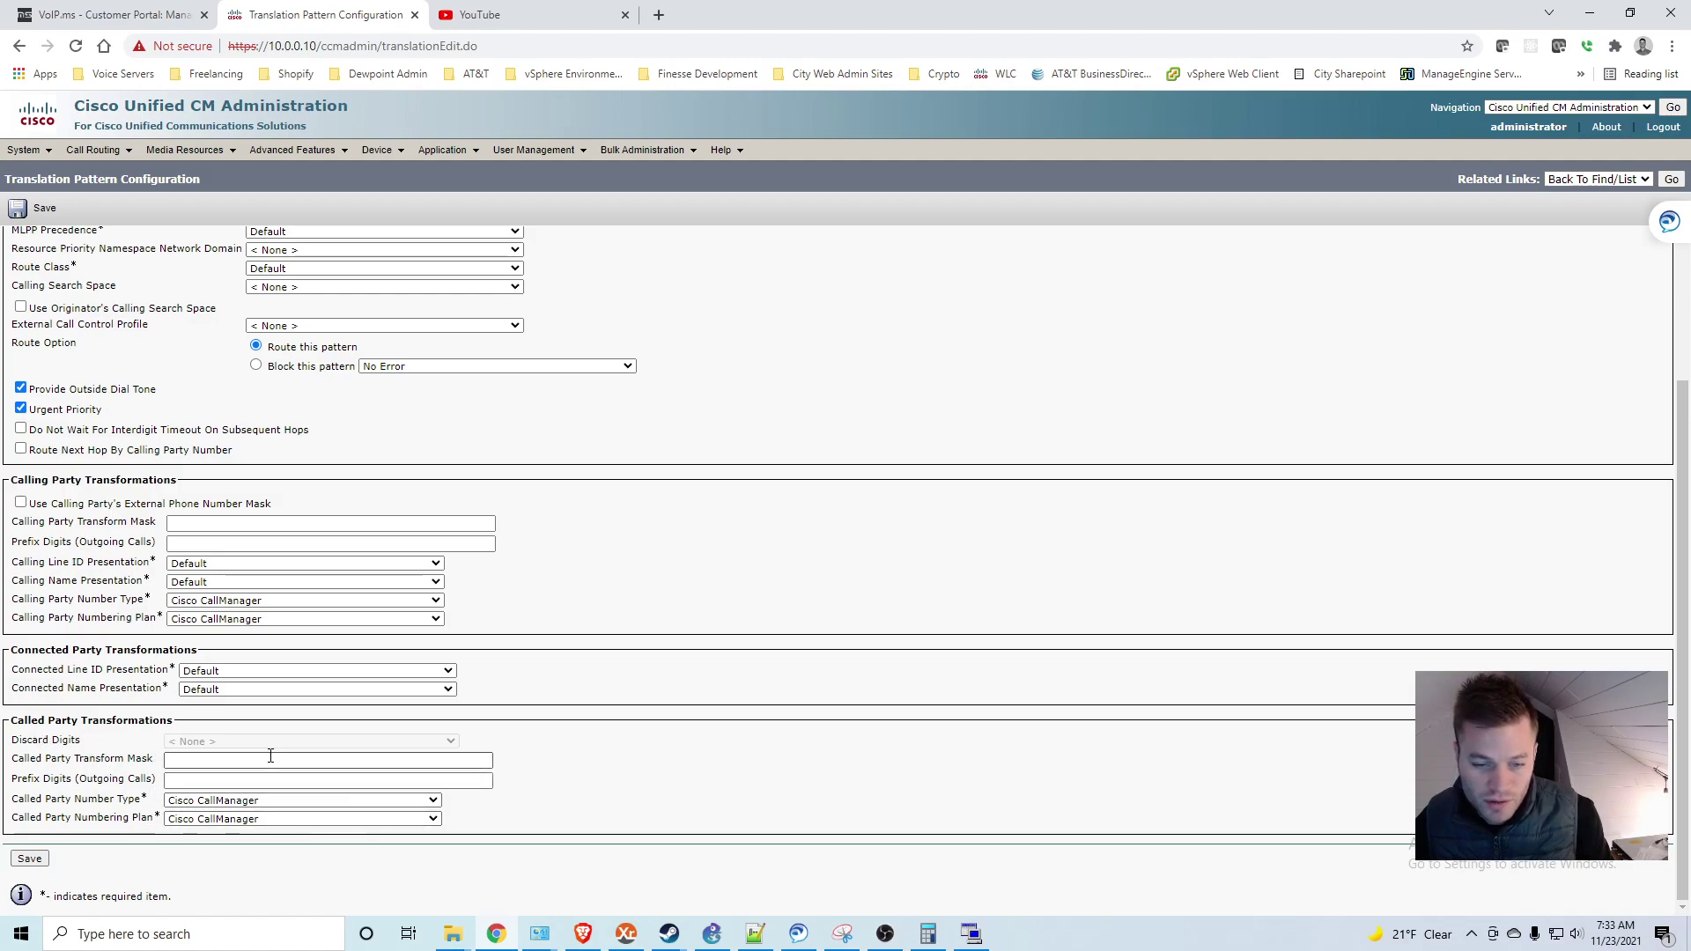
{"action": "left_click", "coordinate": [277, 760]}
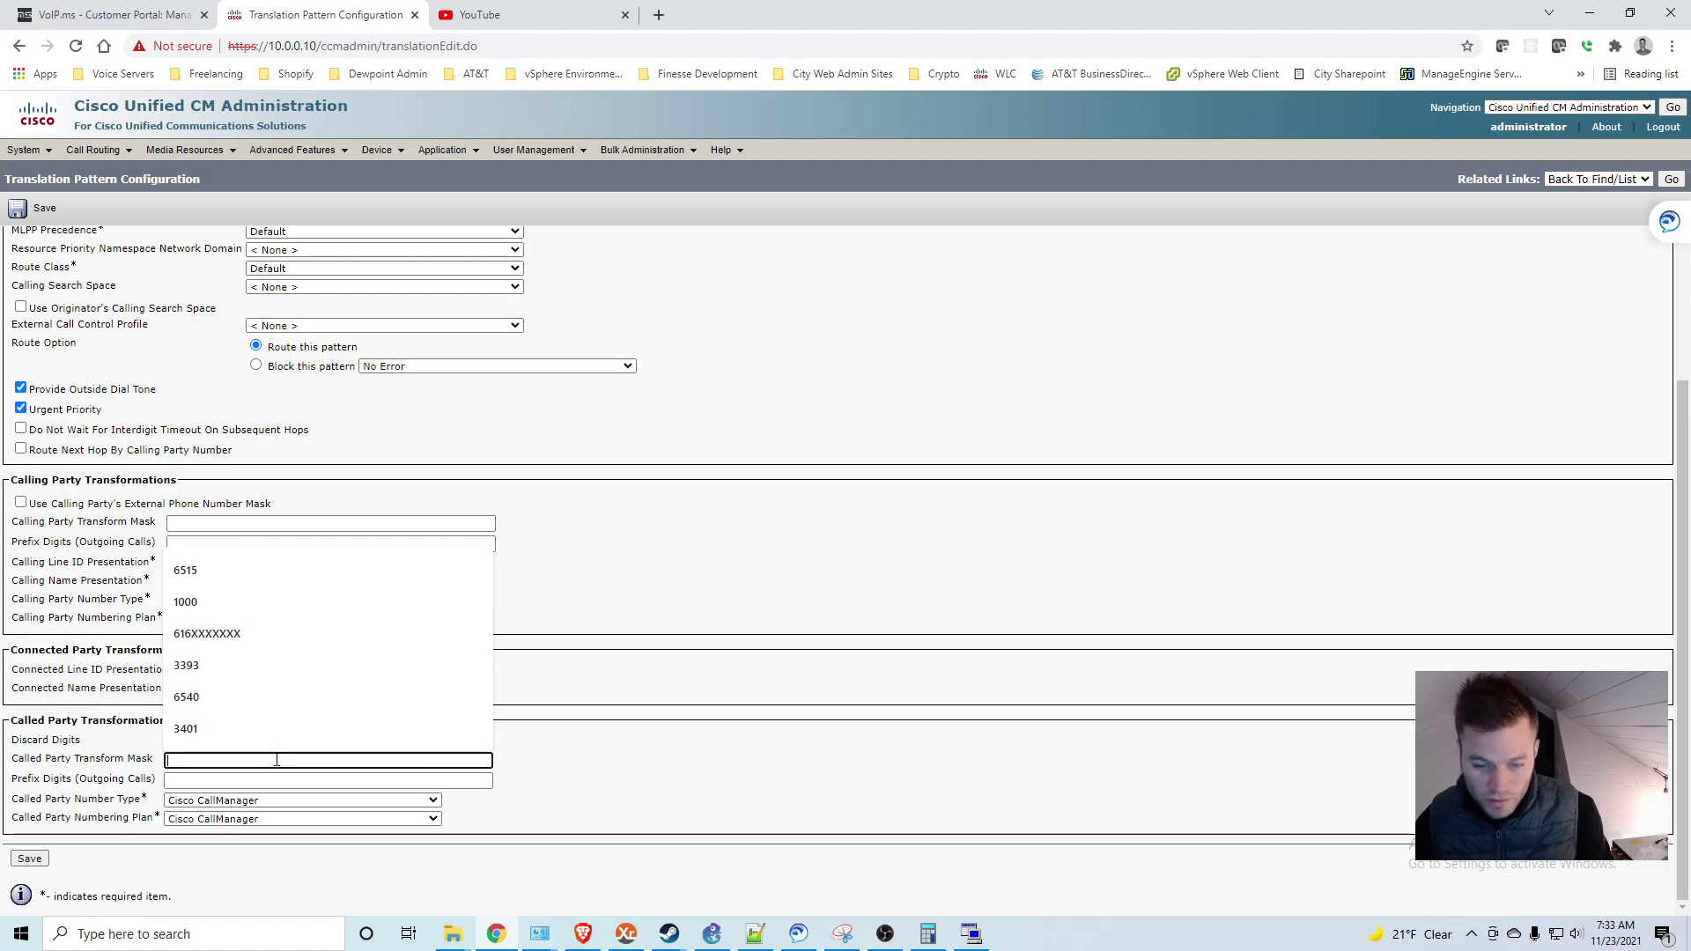
{"action": "type", "text": "XXXX"}
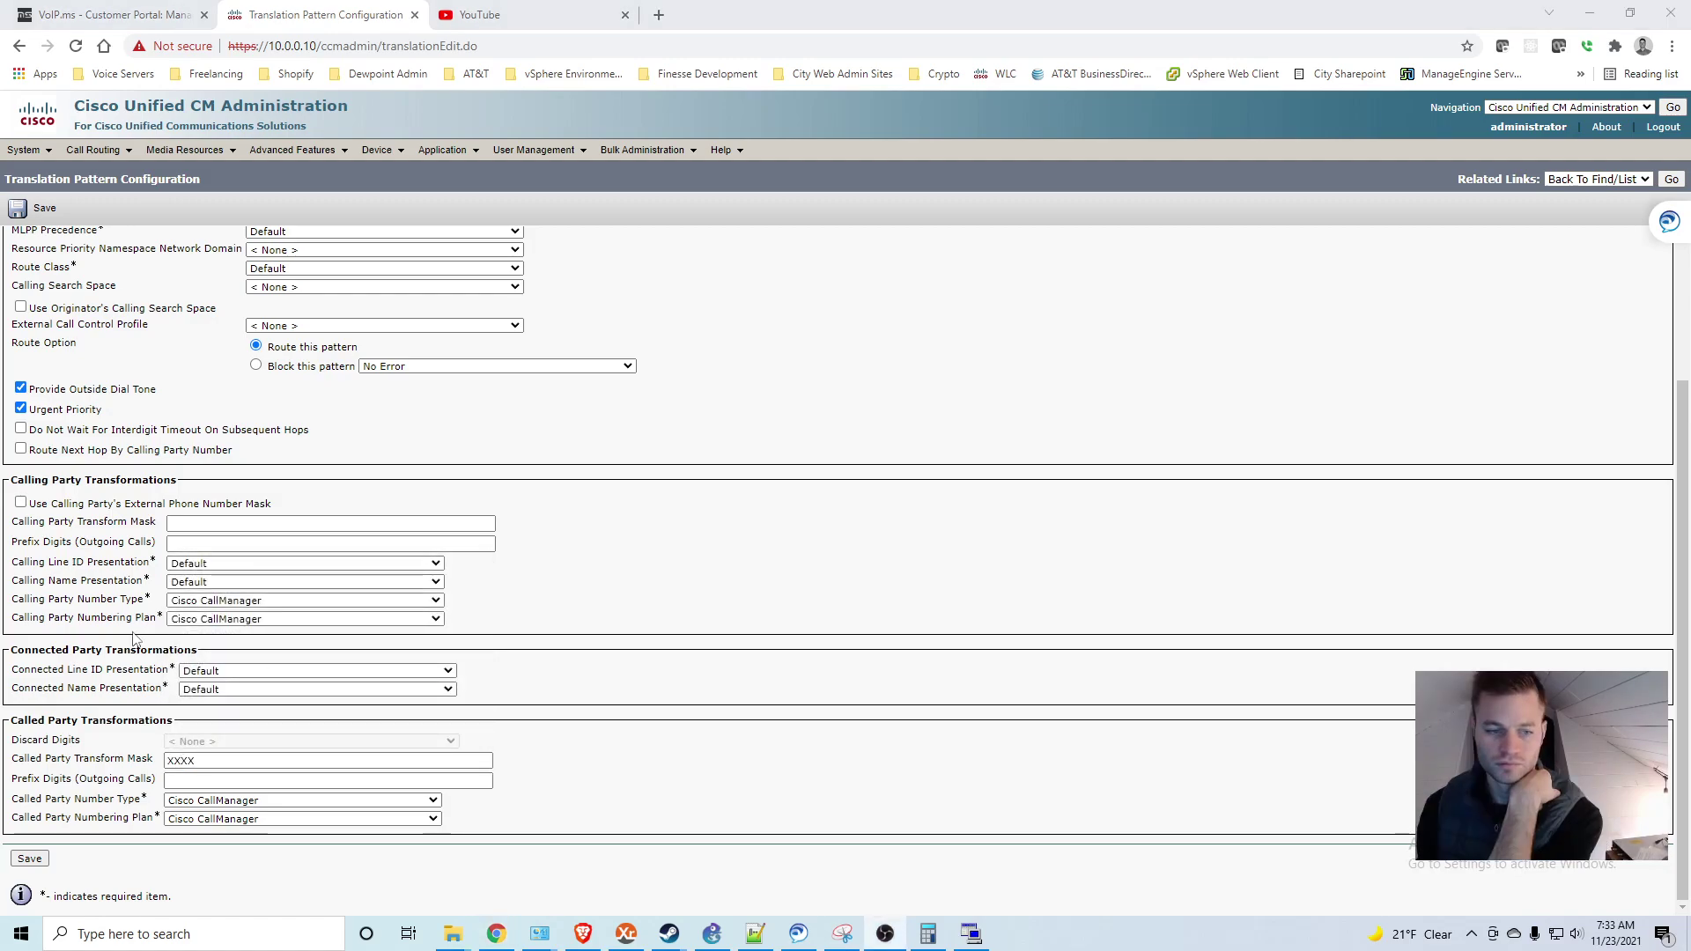
{"action": "scroll", "coordinate": [687, 755], "scroll_direction": "up", "scroll_amount": 3}
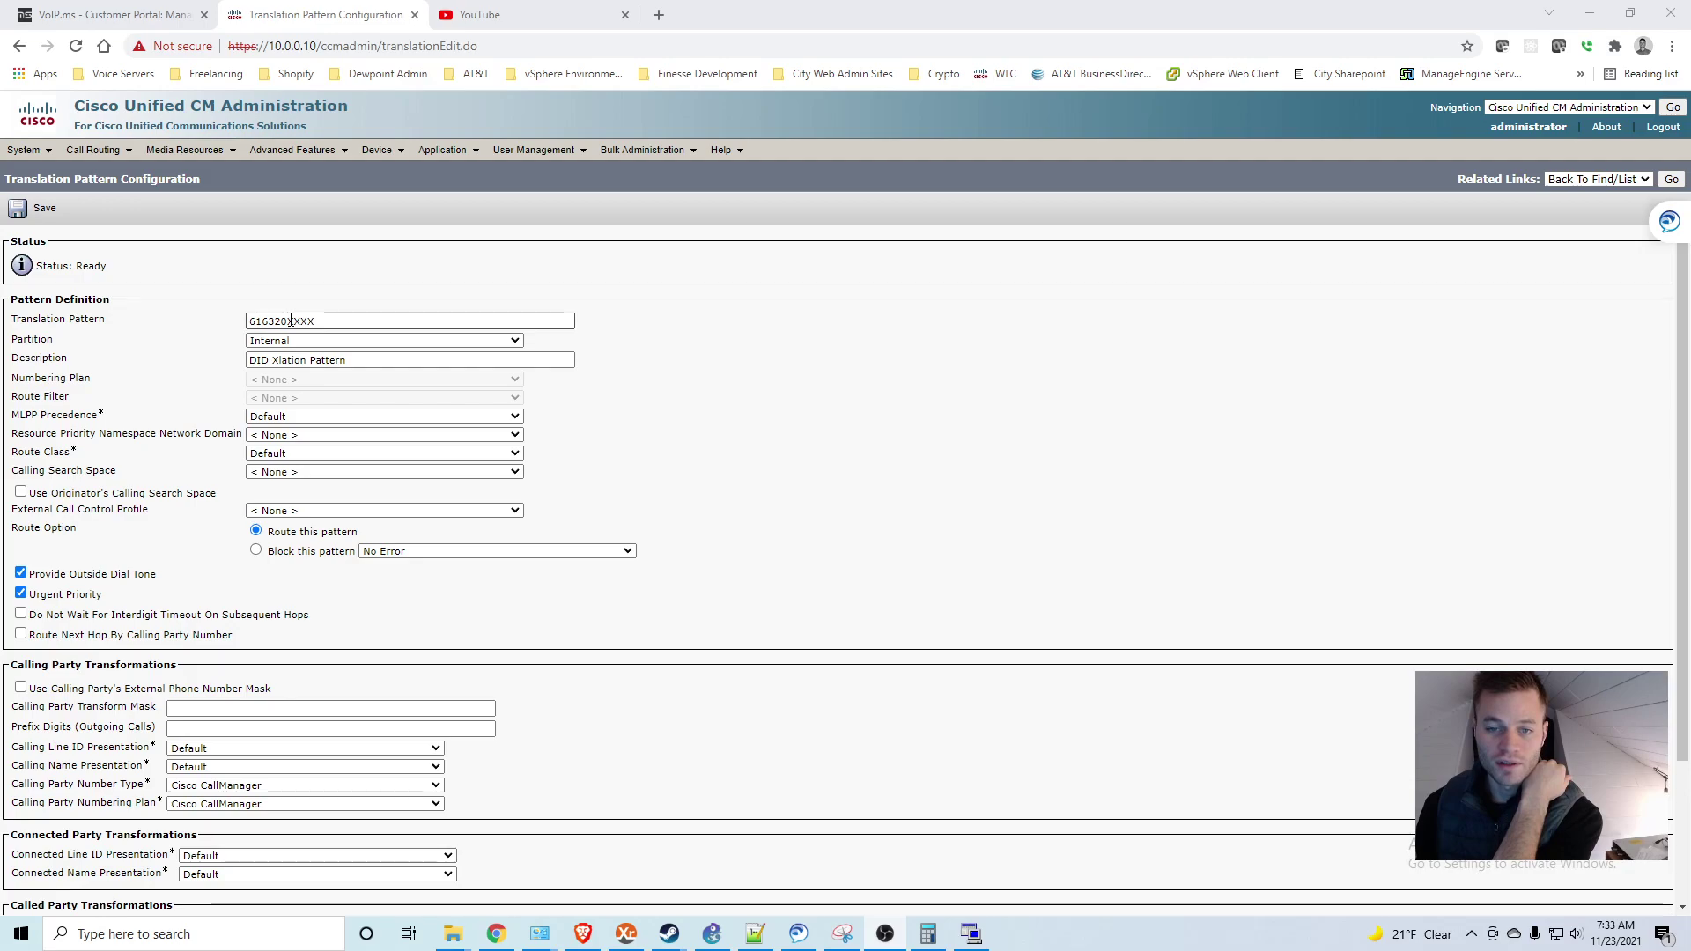
{"action": "left_click_drag", "start_coordinate": [289, 323], "coordinate": [314, 328]}
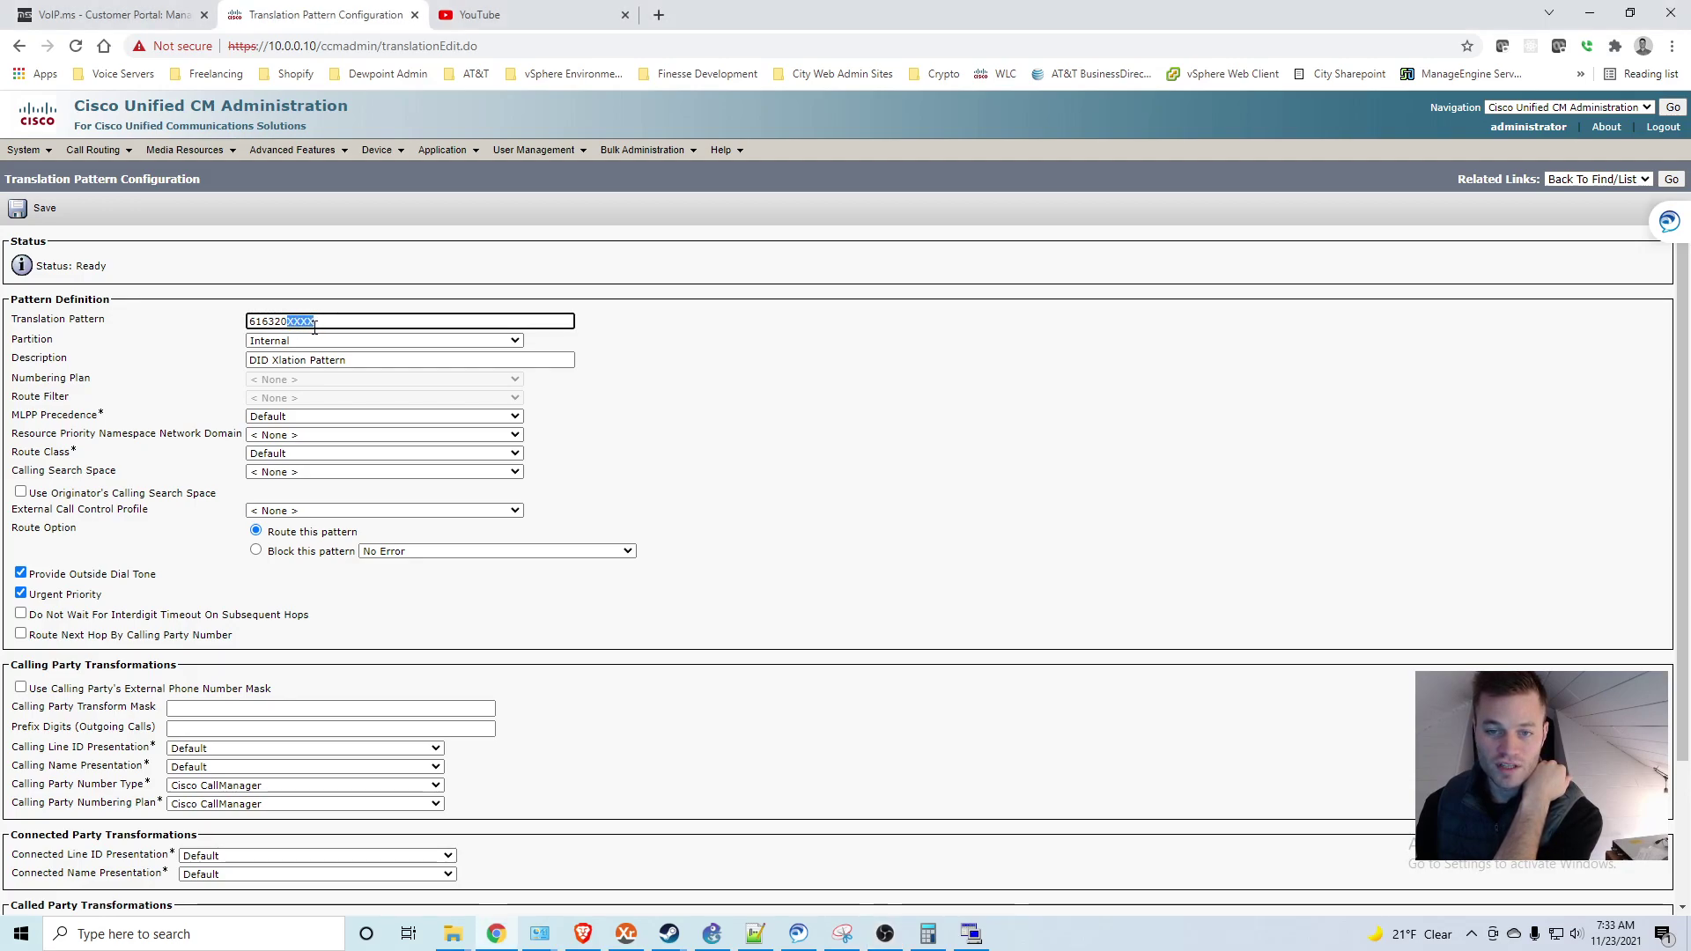
{"action": "left_click", "coordinate": [824, 608]}
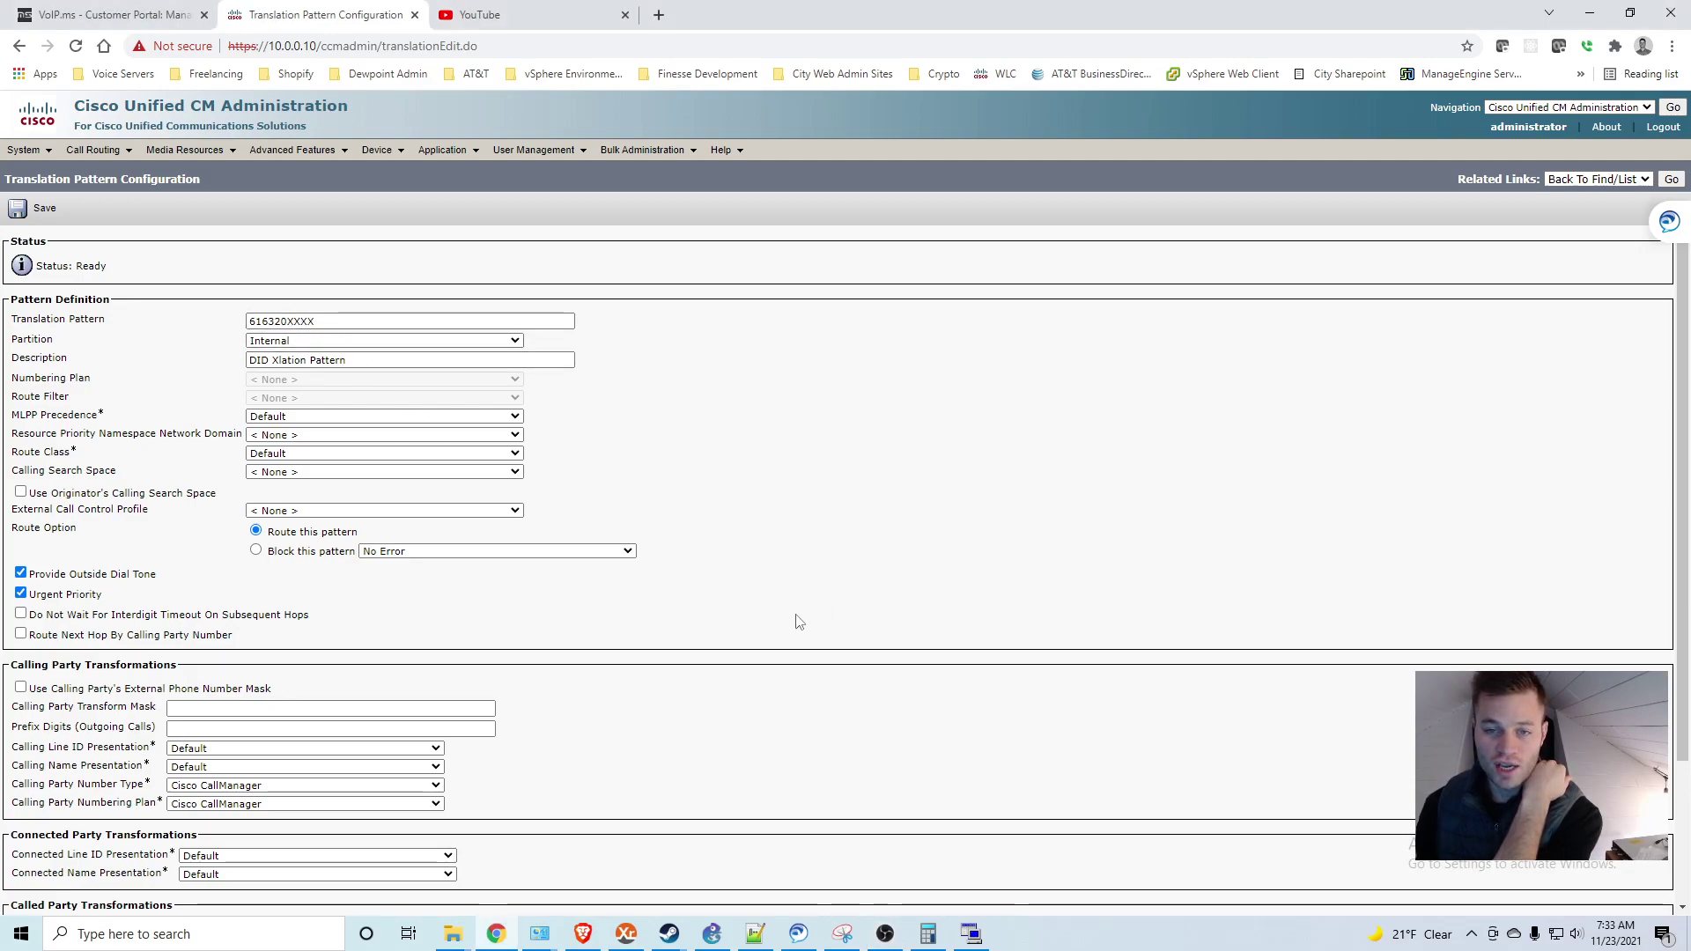
{"action": "scroll", "coordinate": [797, 617], "scroll_direction": "down", "scroll_amount": 2}
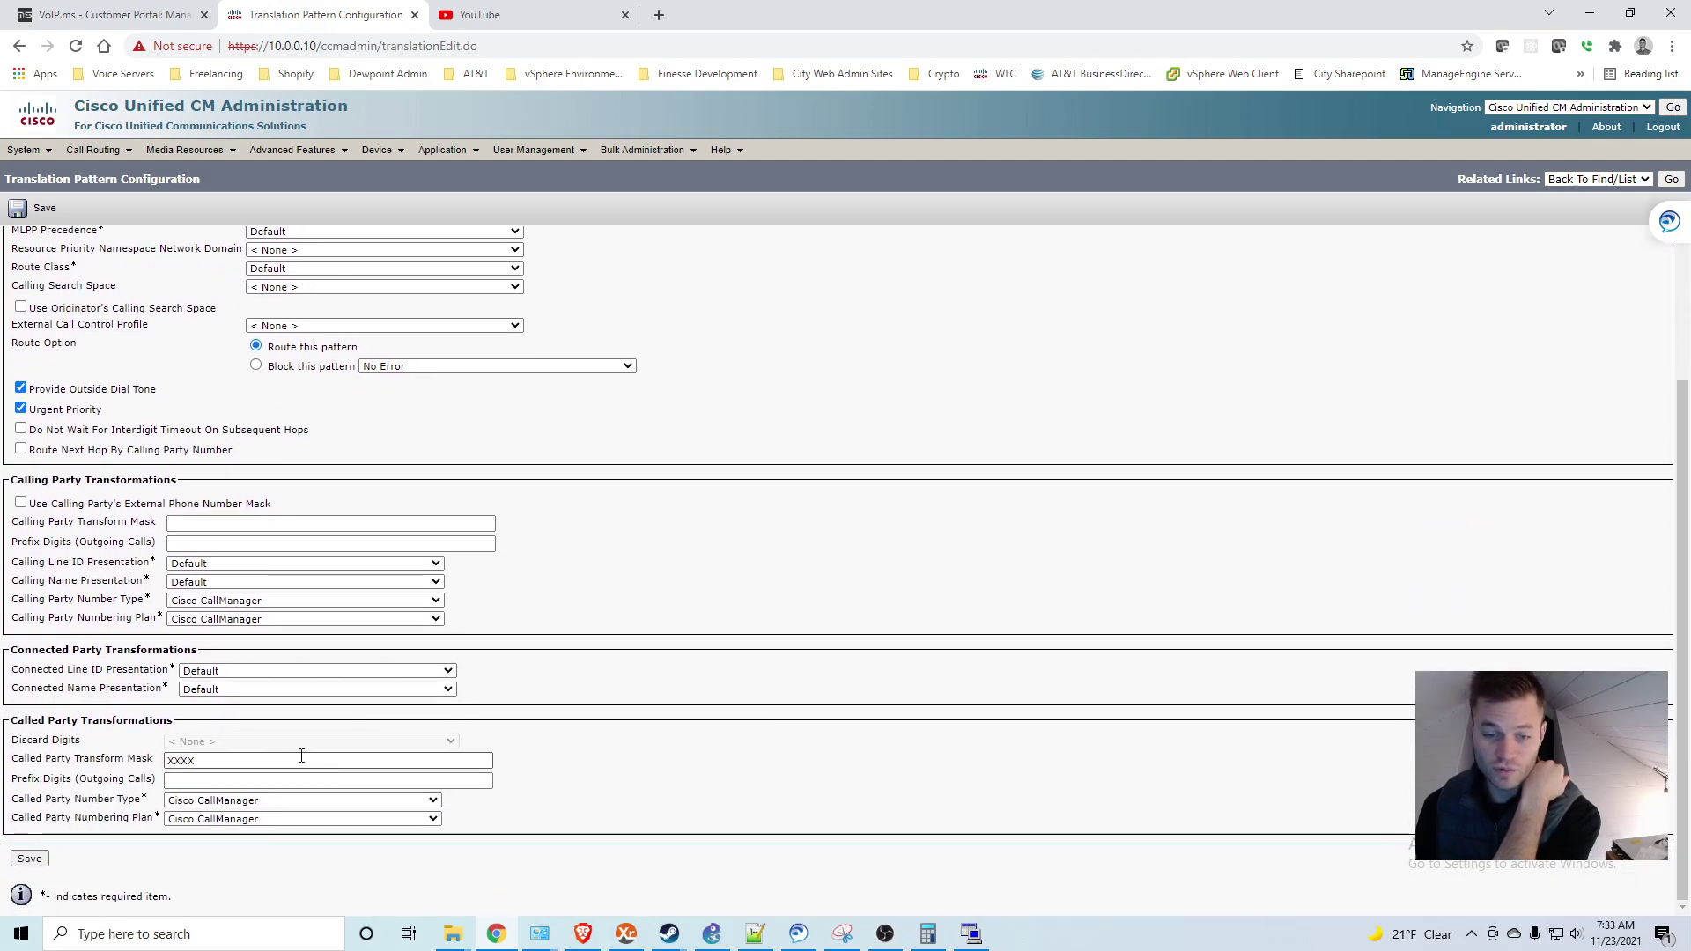
{"action": "left_click", "coordinate": [40, 865]}
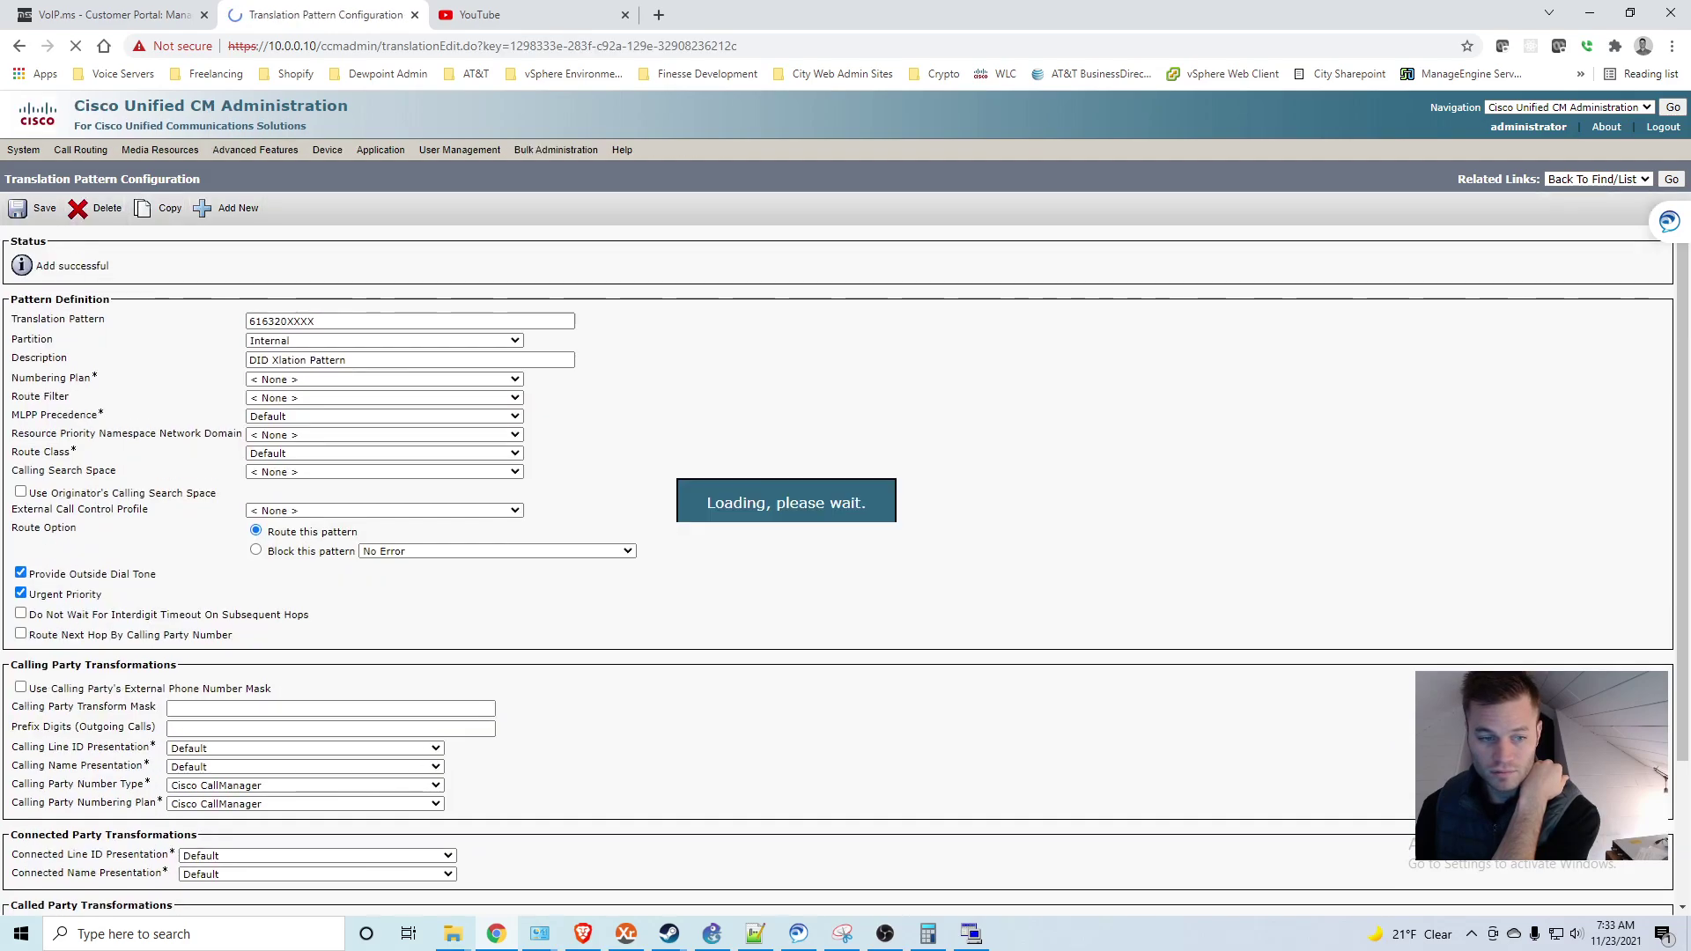
Step: Copy extension 4837 from the notes and return to the CUCM page
{"action": "key", "text": "alt+Tab"}
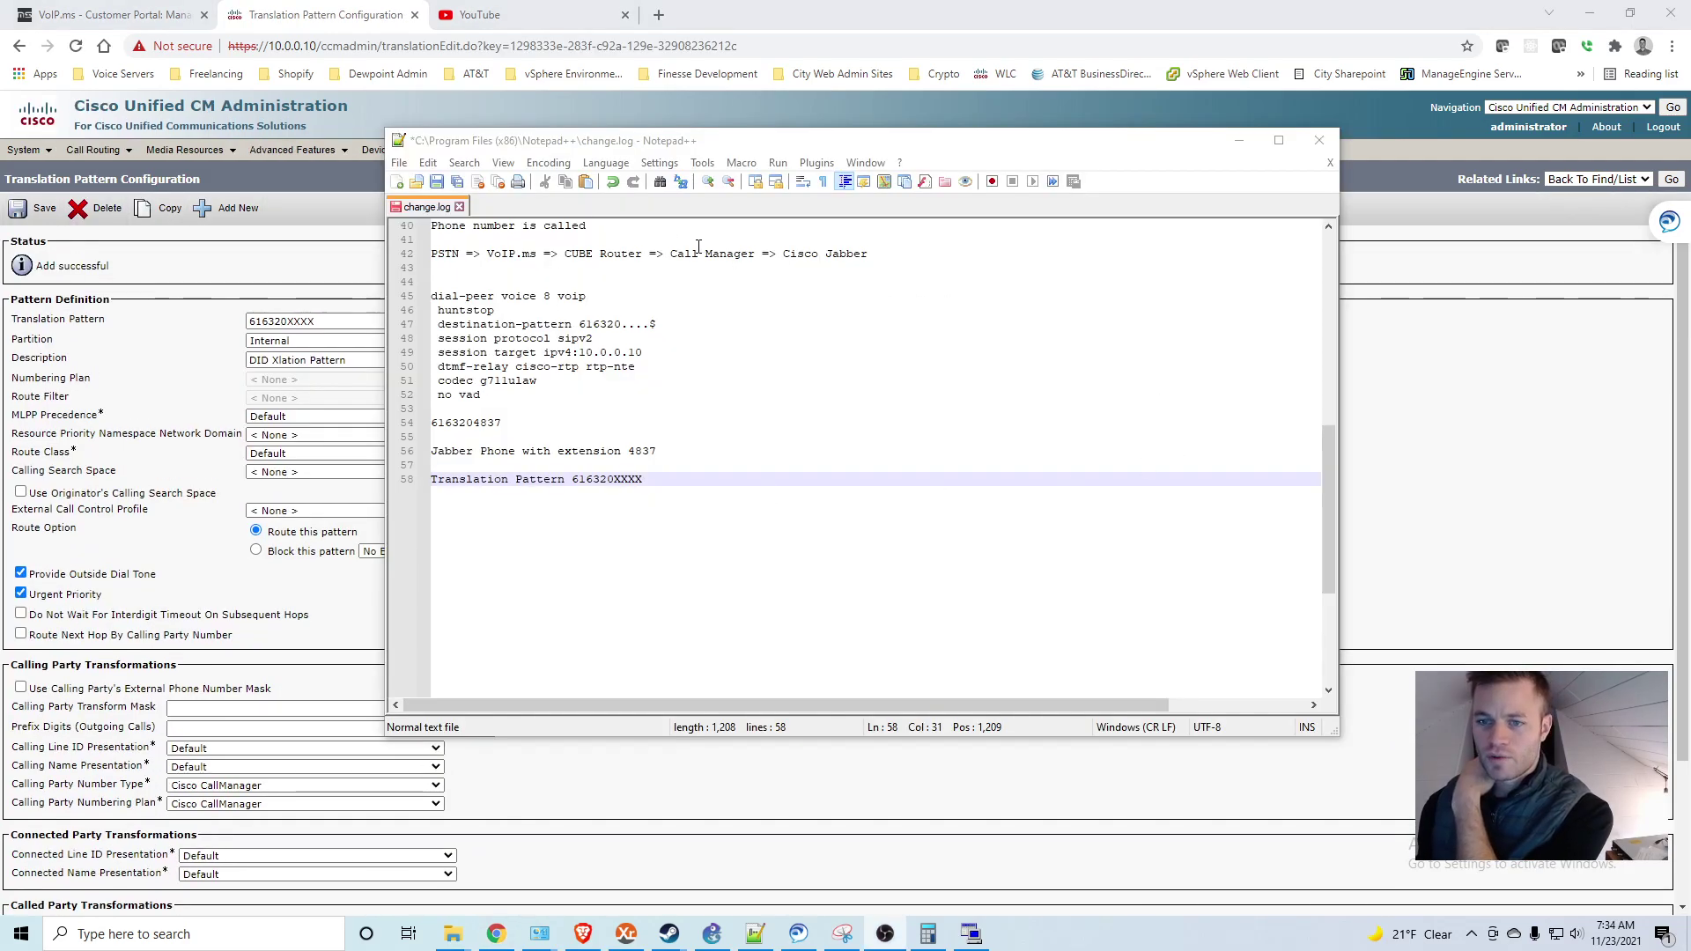
{"action": "left_click_drag", "start_coordinate": [755, 255], "coordinate": [672, 254]}
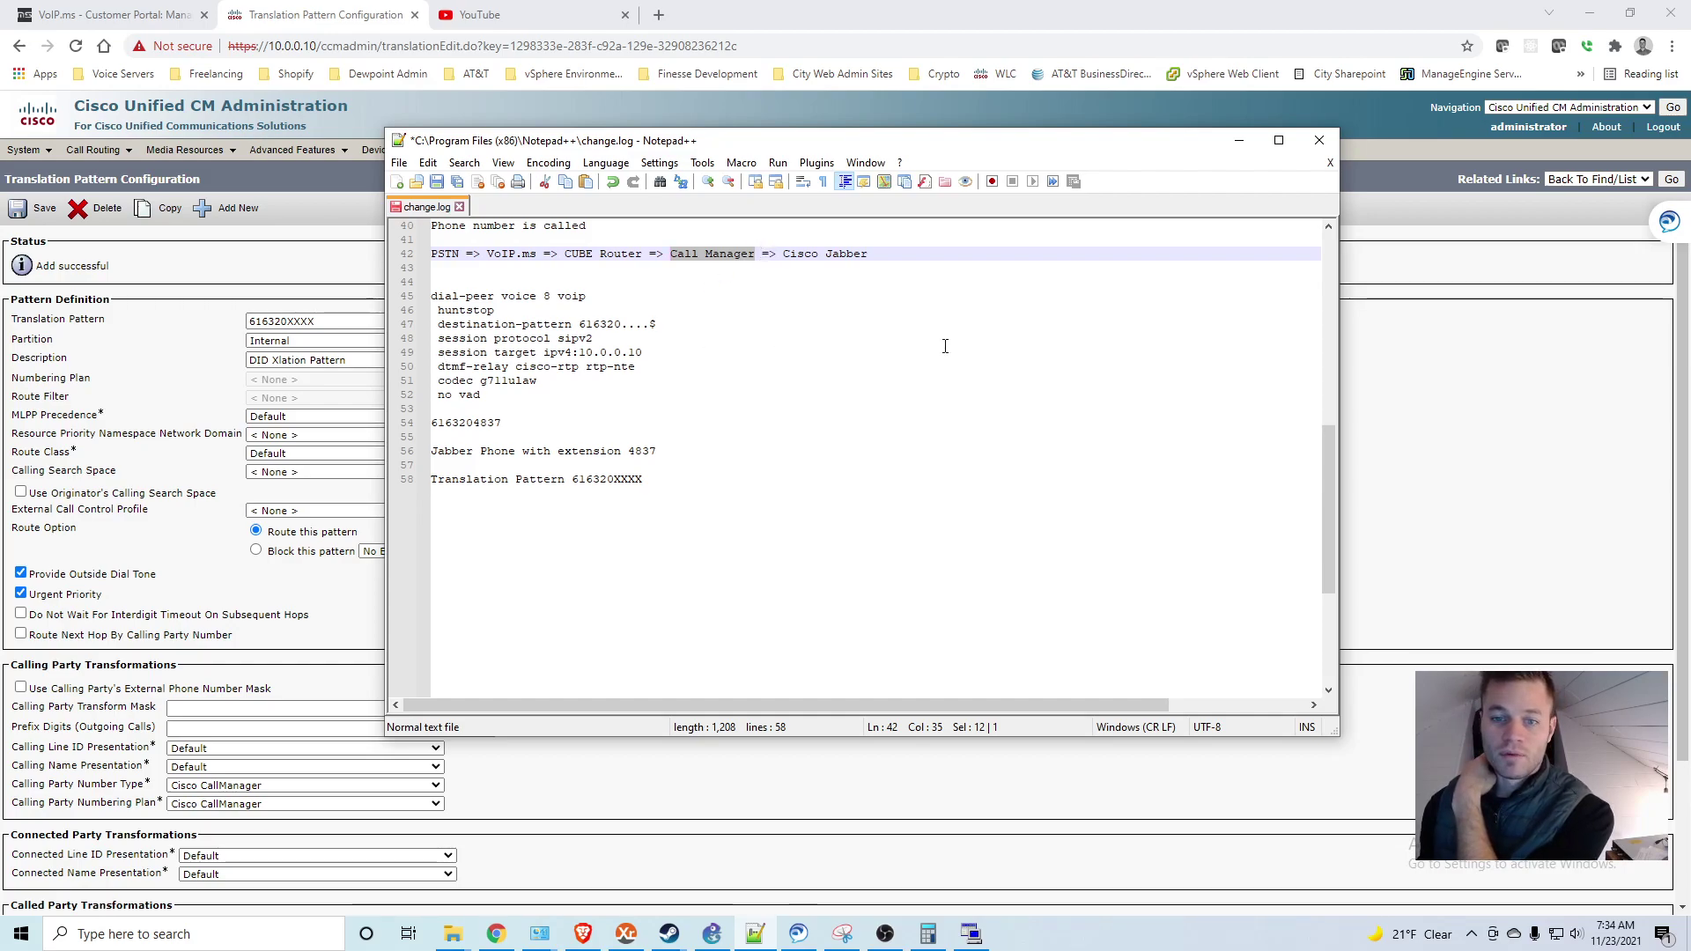
{"action": "left_click_drag", "start_coordinate": [783, 254], "coordinate": [870, 254]}
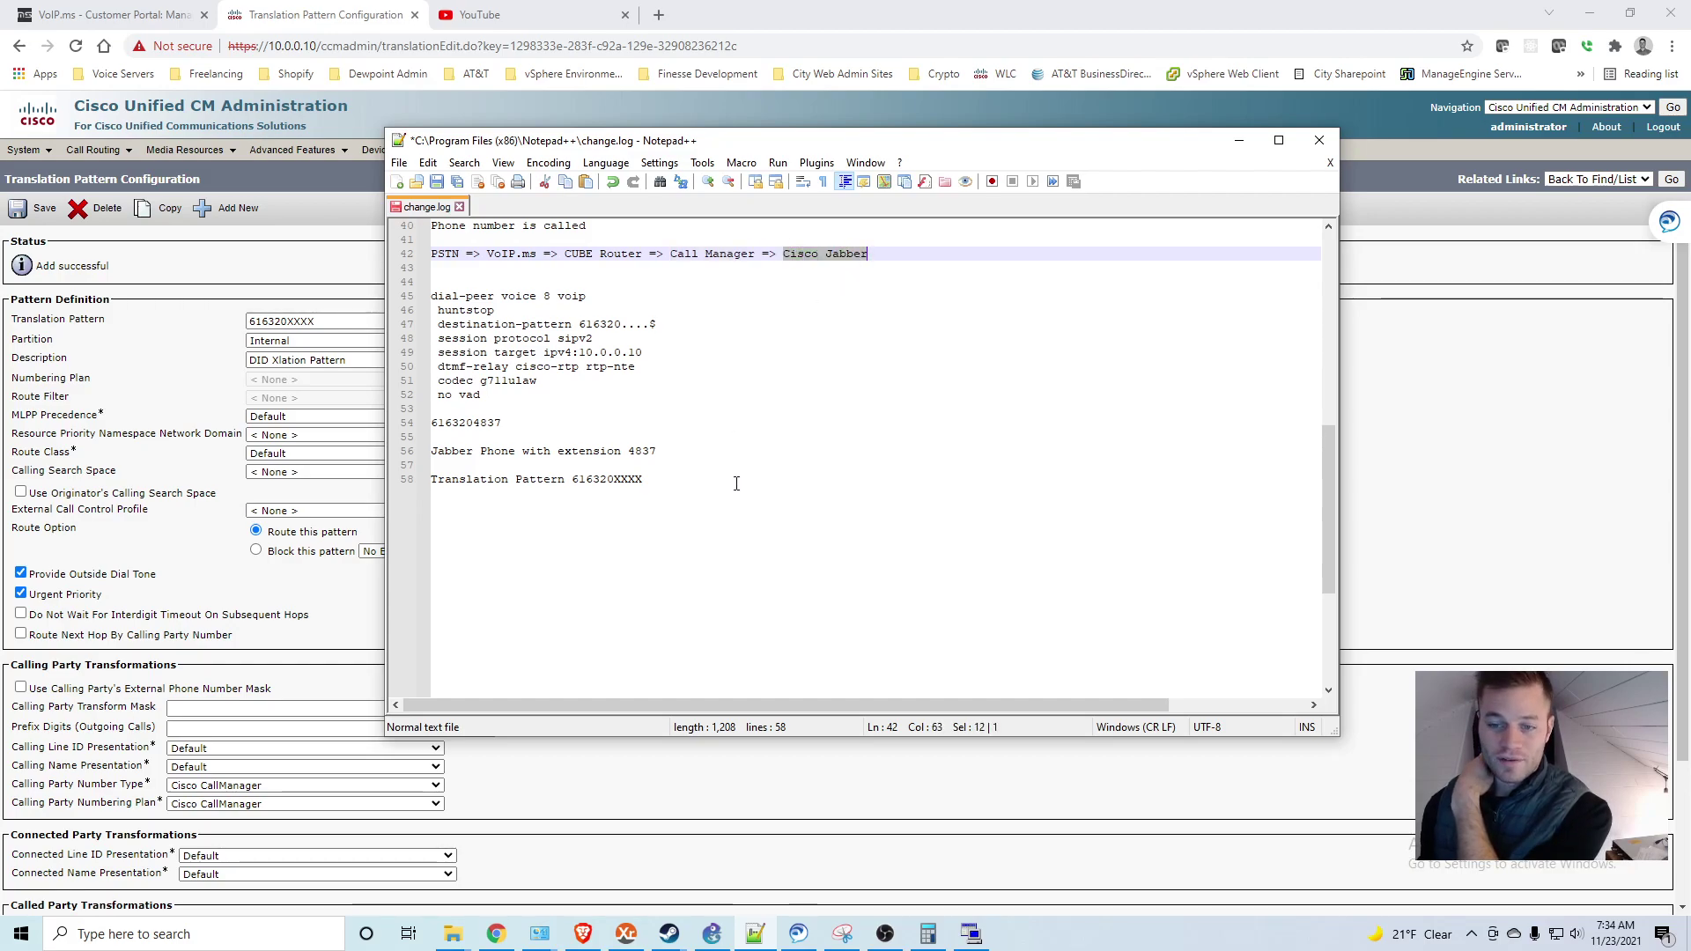
{"action": "left_click_drag", "start_coordinate": [669, 448], "coordinate": [641, 446]}
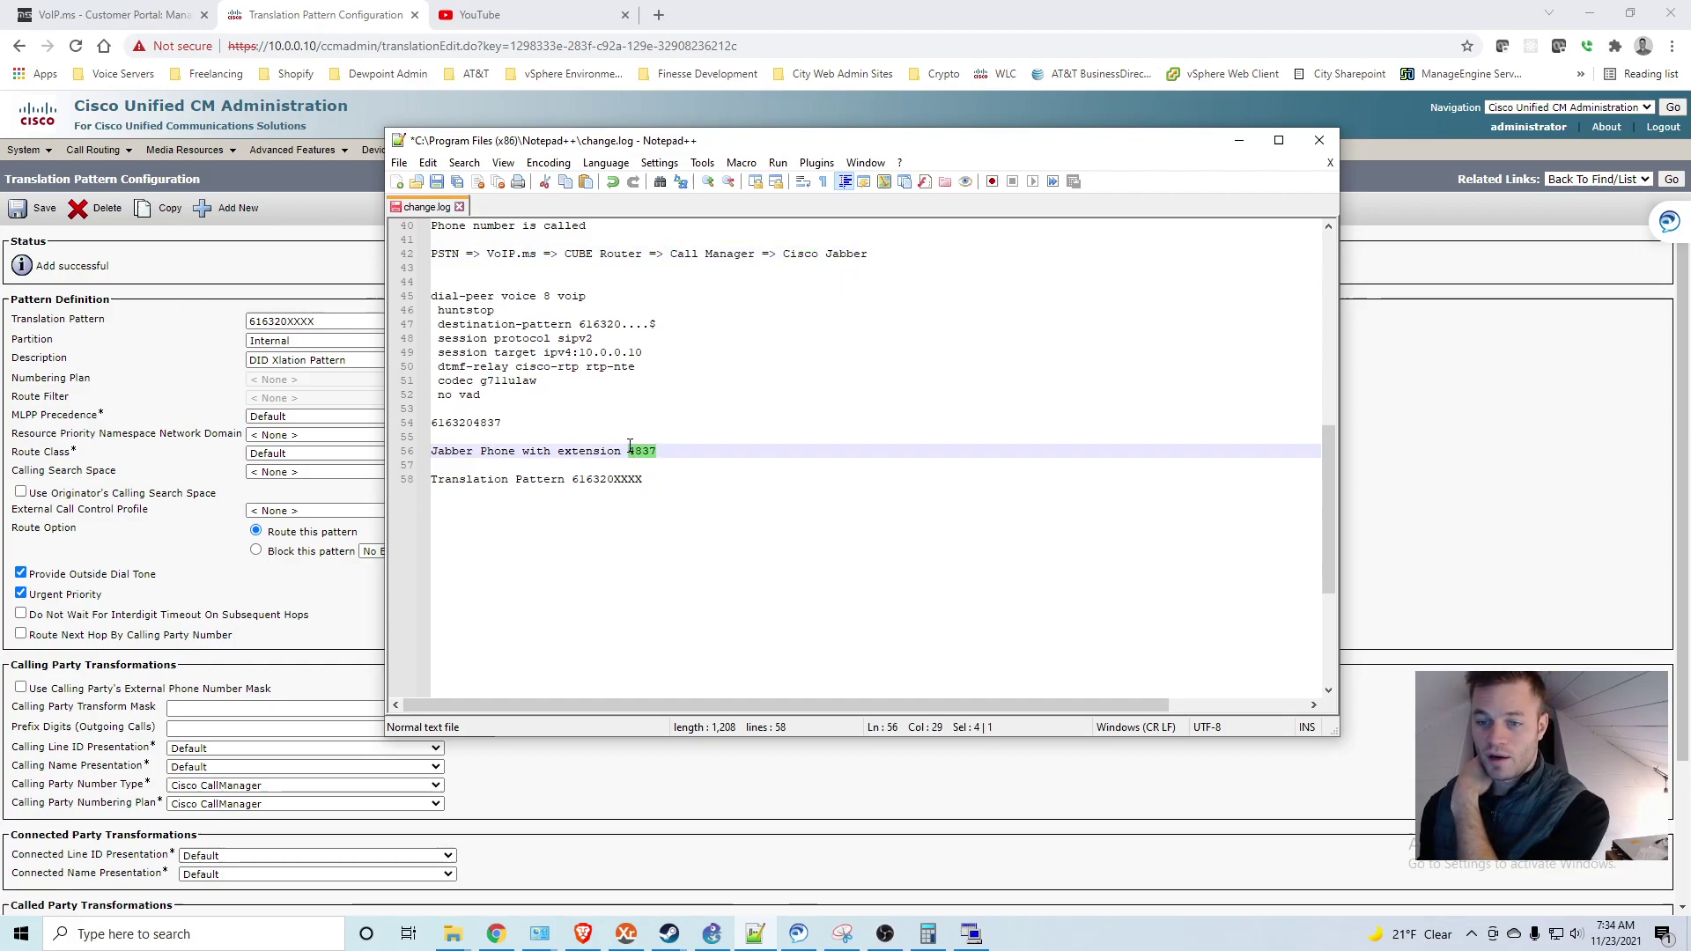
{"action": "right_click", "coordinate": [651, 452]}
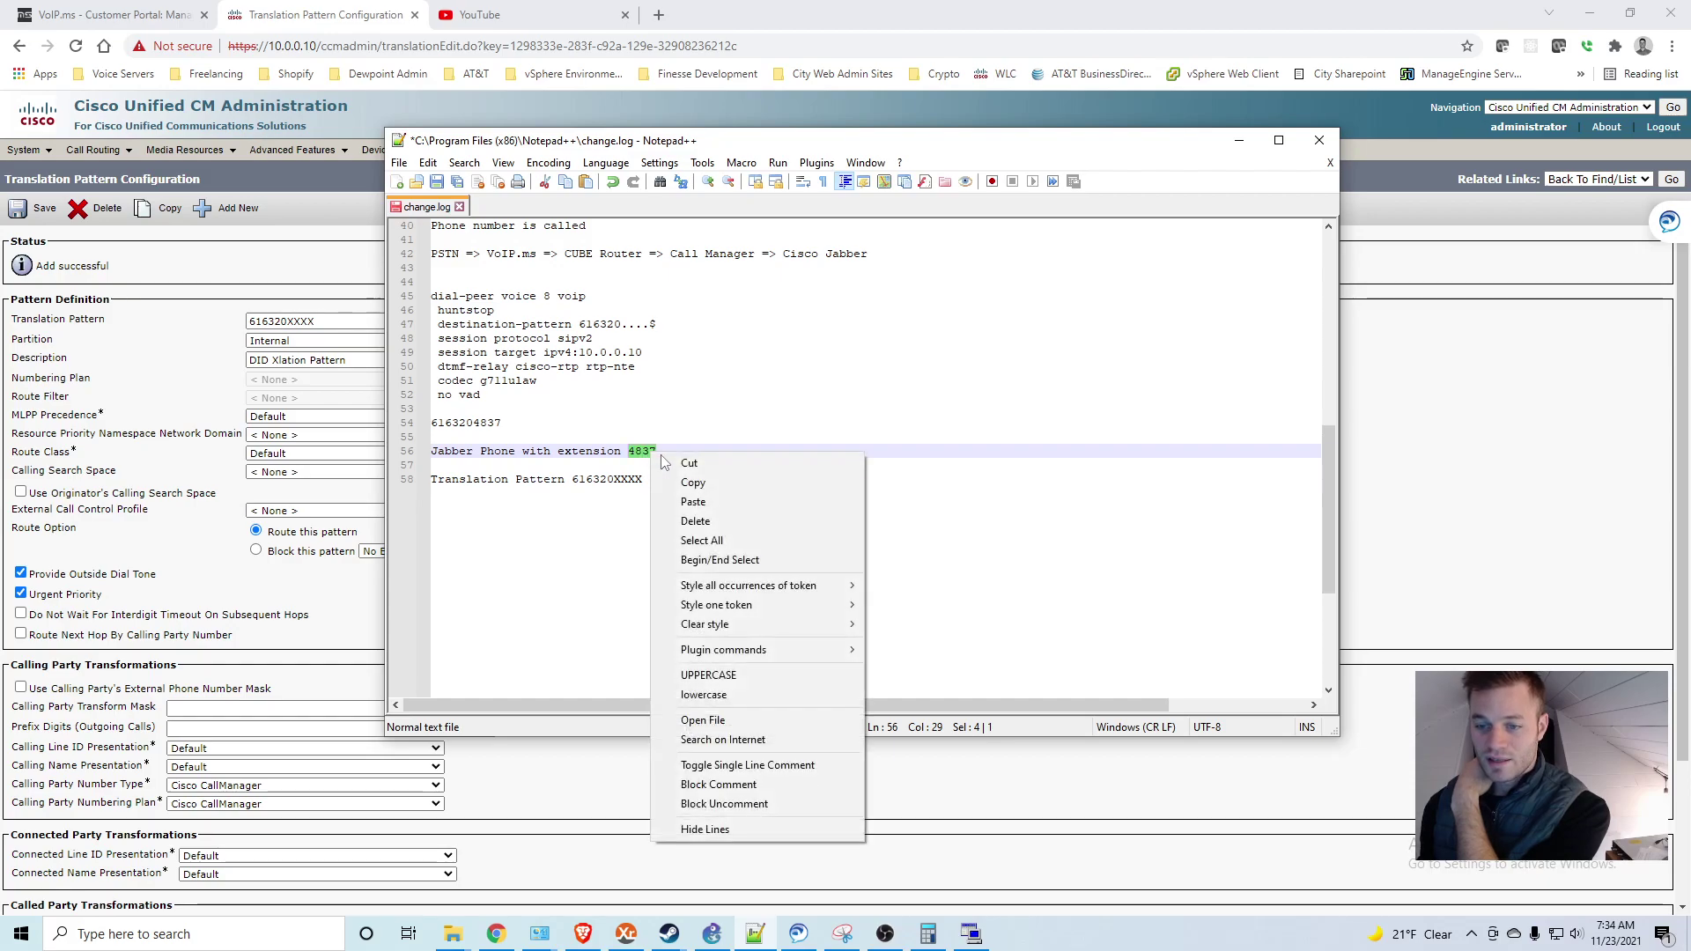
{"action": "left_click", "coordinate": [700, 483]}
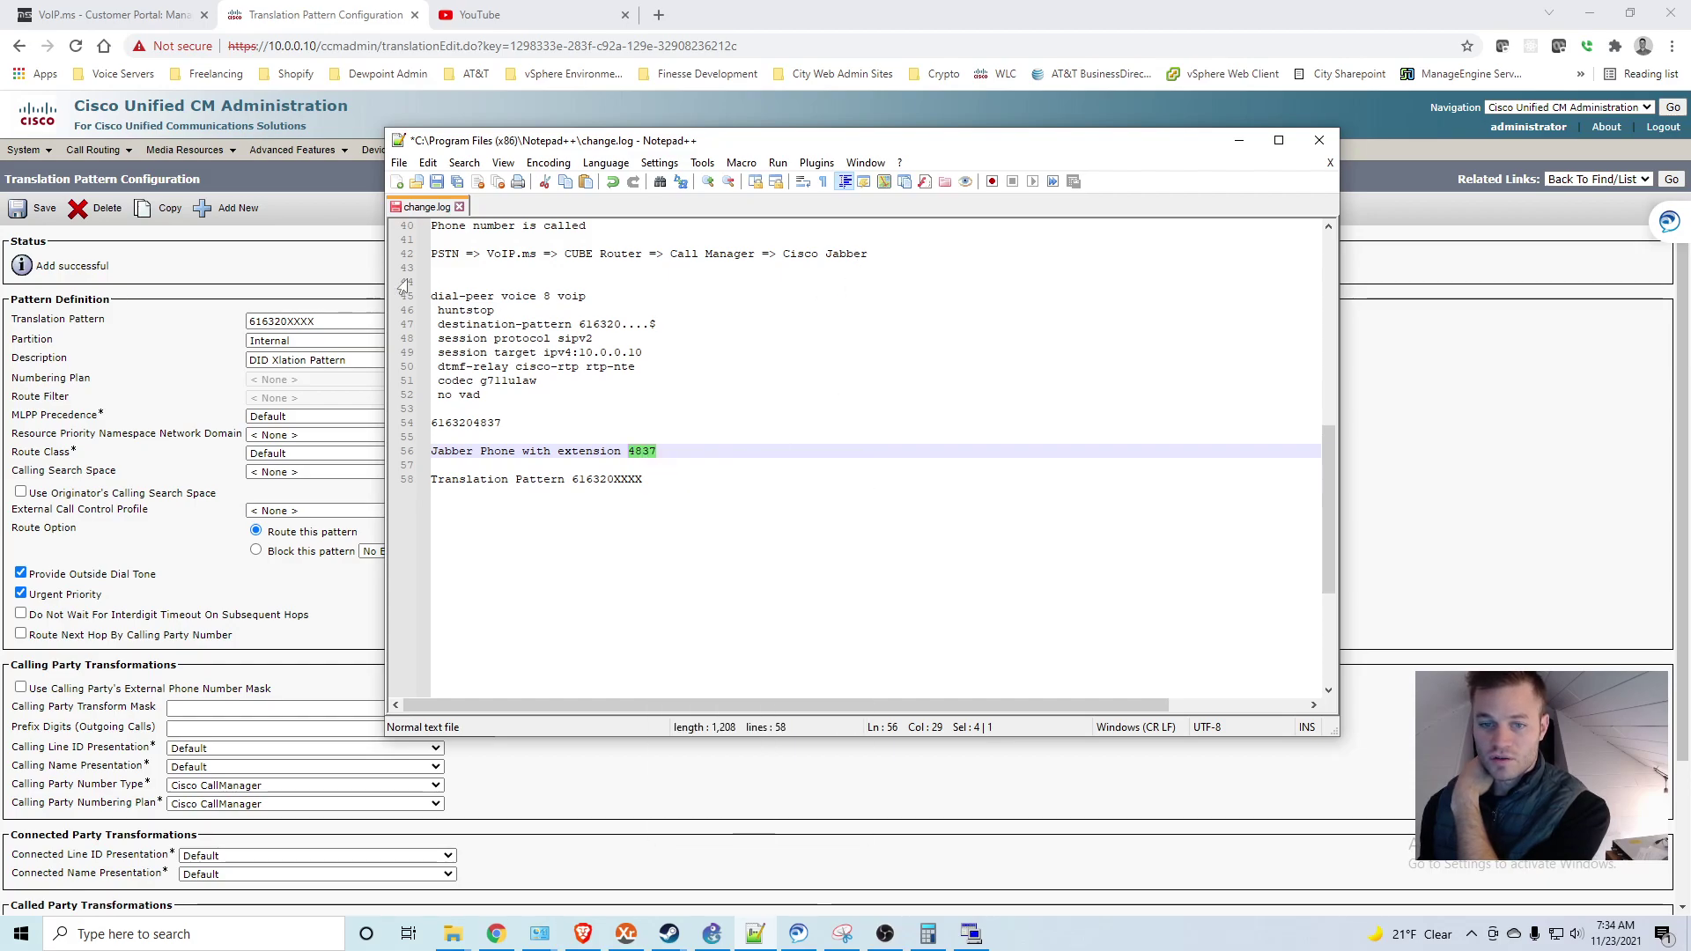
{"action": "left_click", "coordinate": [327, 250]}
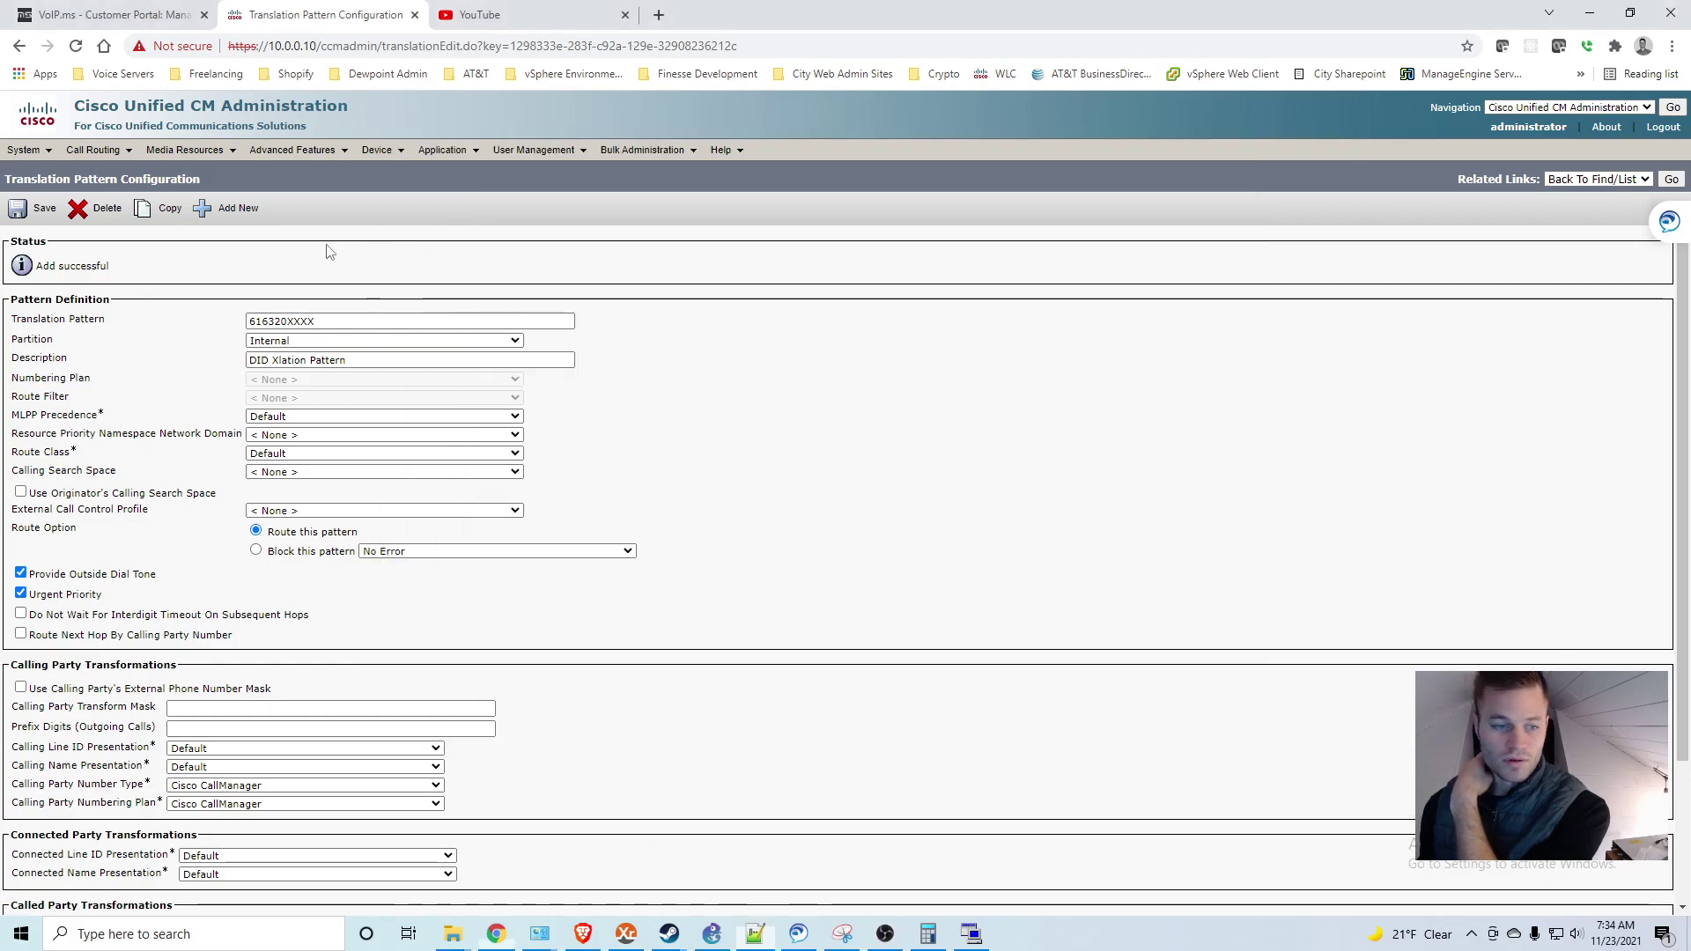
Step: Change the Jabber phone's Line 1 directory number from 1000 to 4837
{"action": "left_click", "coordinate": [391, 152]}
{"action": "left_click", "coordinate": [453, 232]}
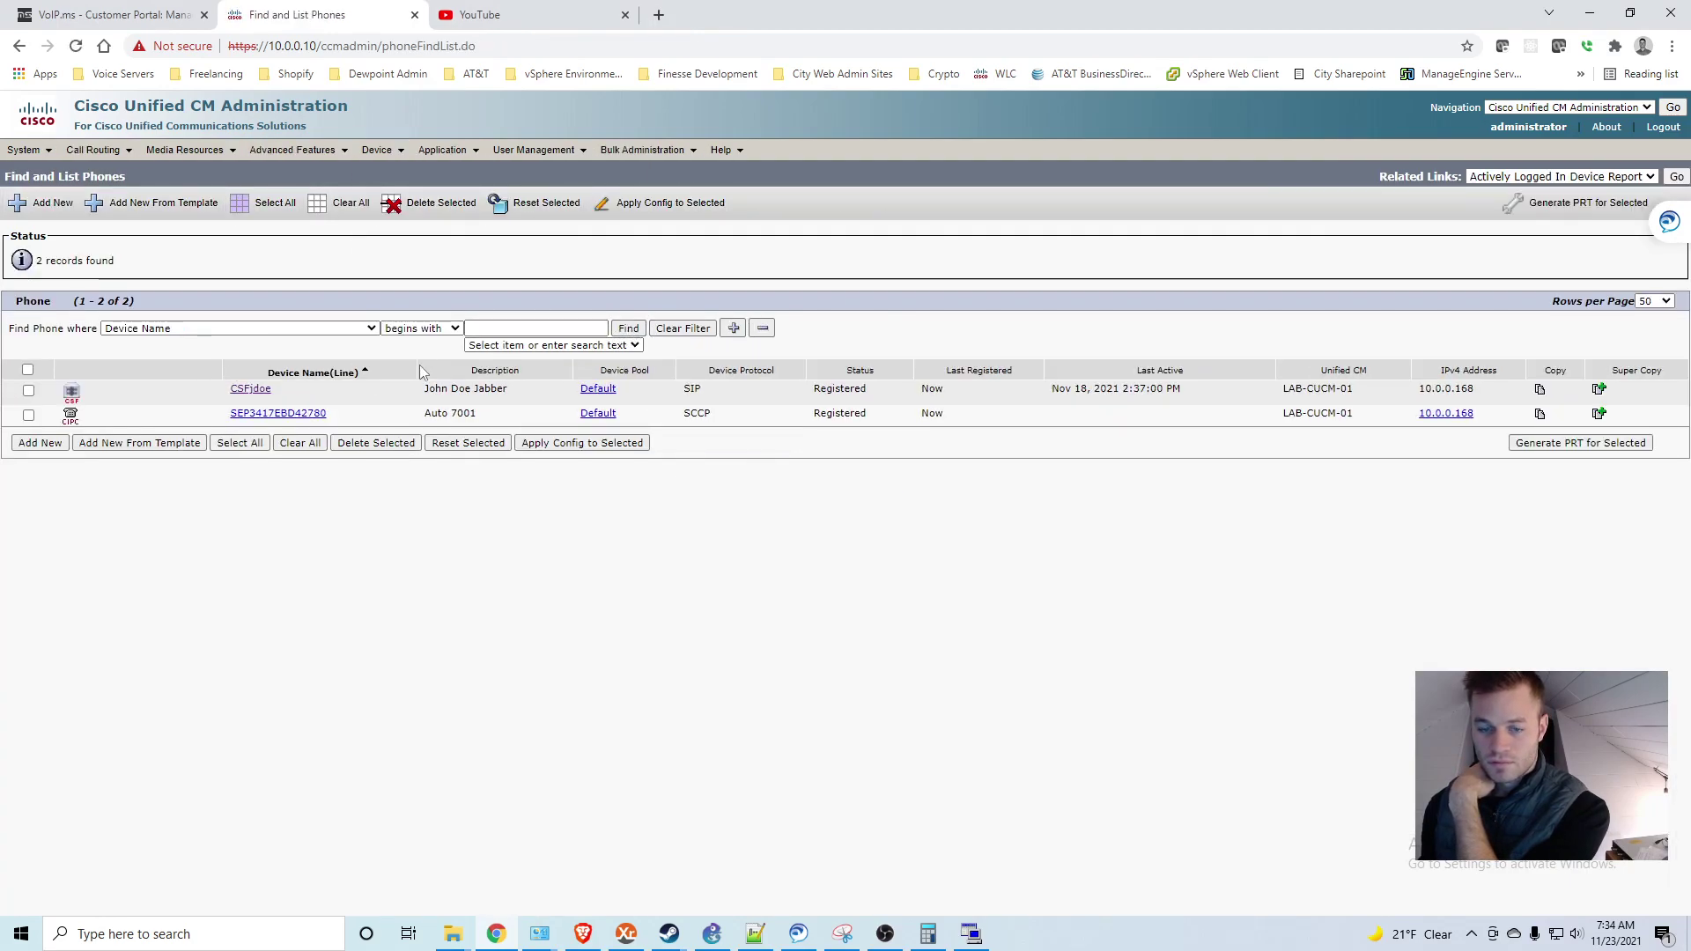
{"action": "left_click", "coordinate": [257, 389]}
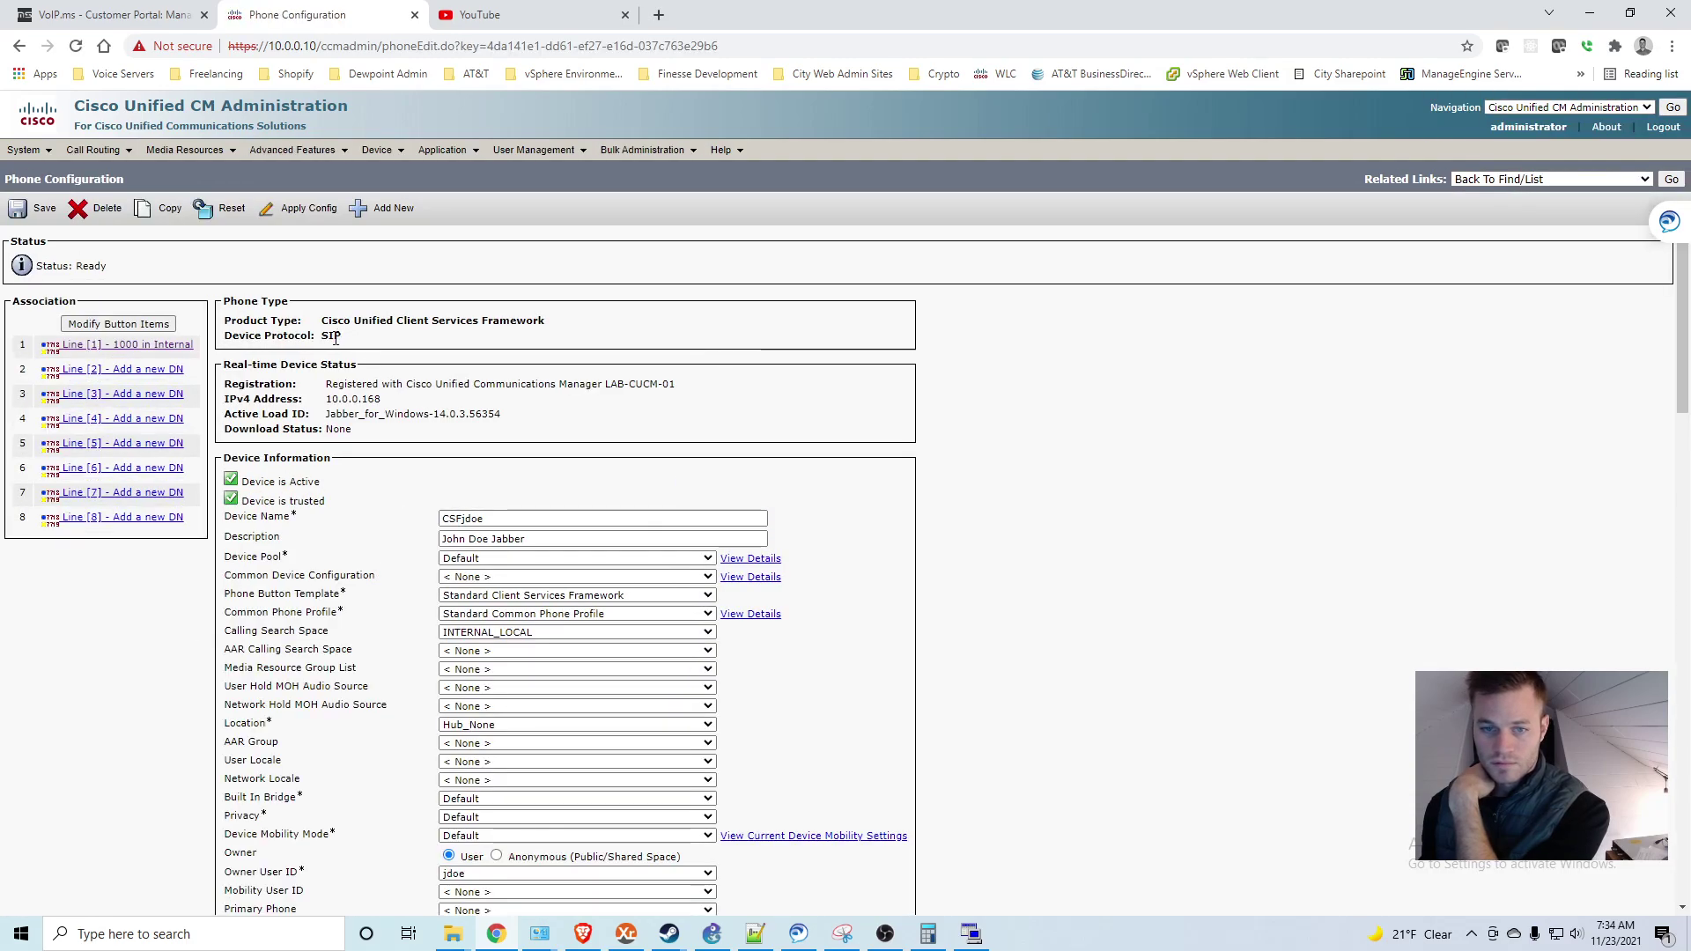
{"action": "left_click", "coordinate": [177, 353]}
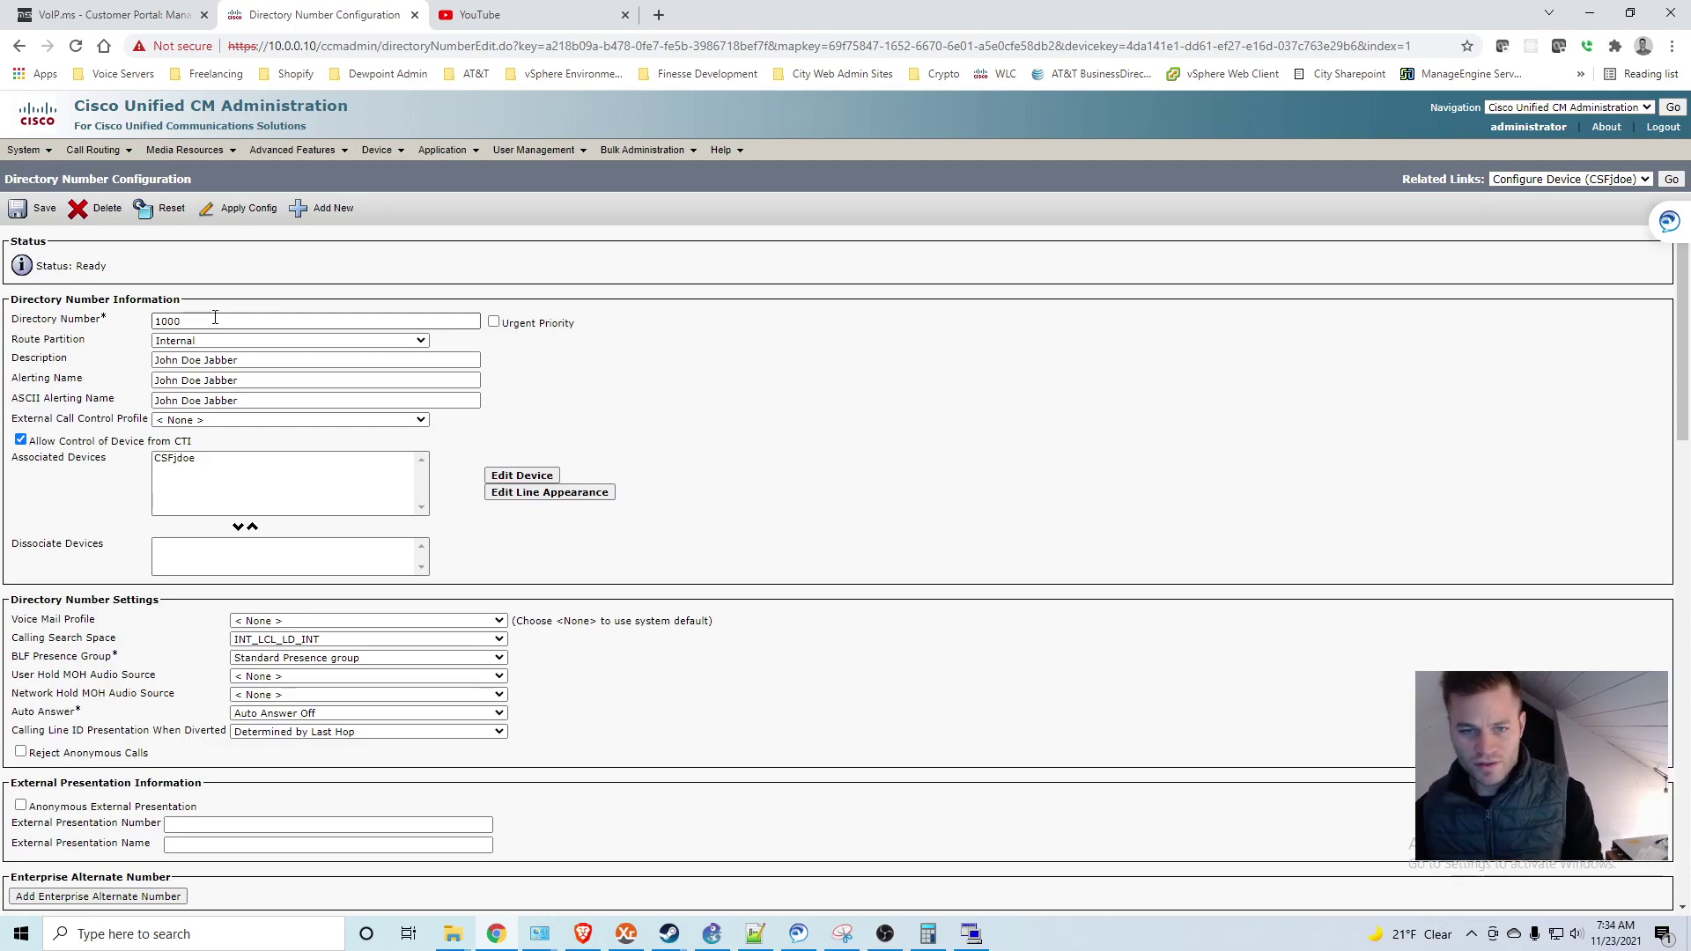
{"action": "double_click", "coordinate": [215, 317]}
{"action": "type", "text": "4837"}
{"action": "left_click", "coordinate": [606, 356]}
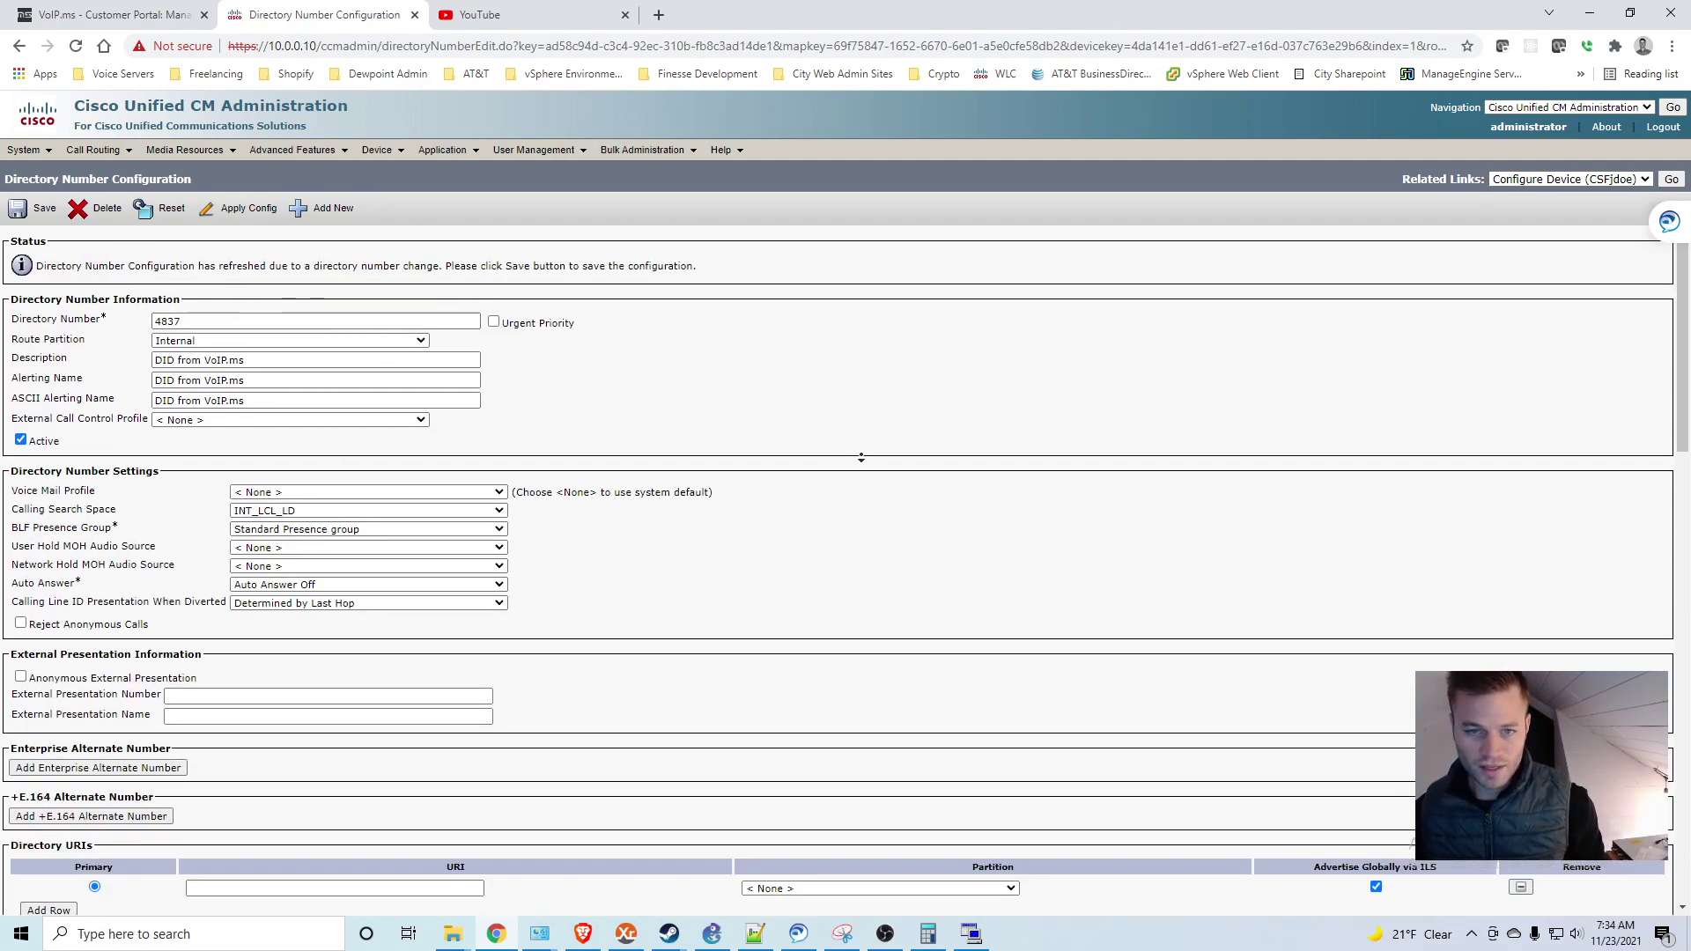
Step: Update the line text label from 1000 to 4837 and save
{"action": "scroll", "coordinate": [861, 457], "scroll_direction": "down", "scroll_amount": 15}
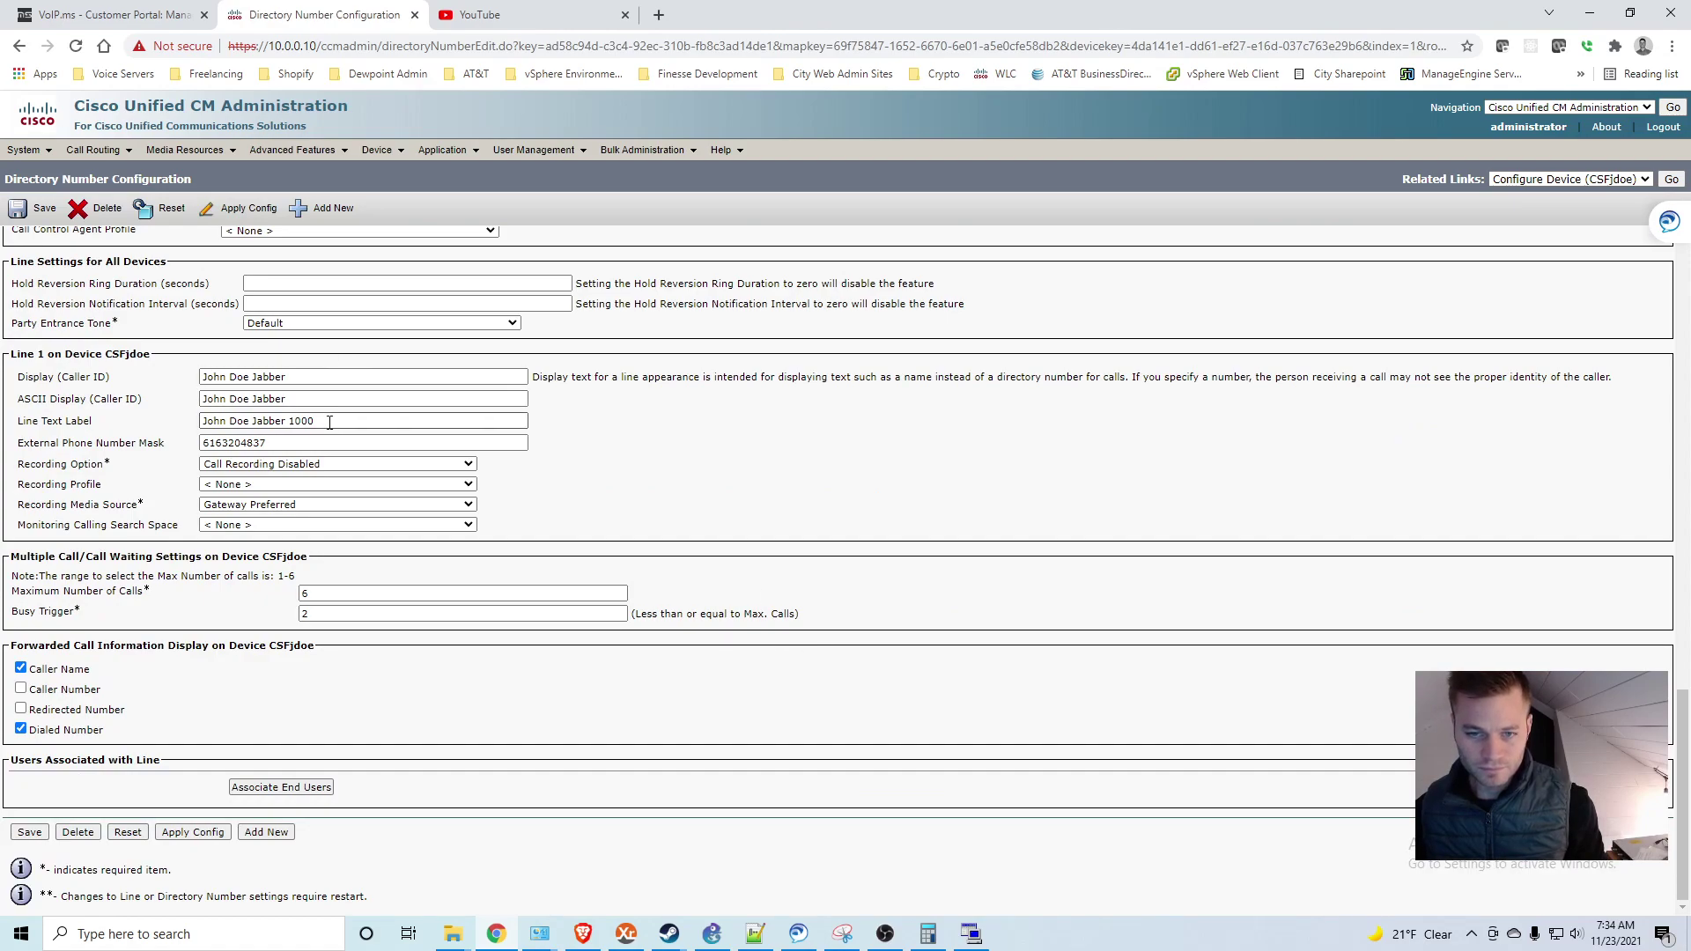
{"action": "double_click", "coordinate": [293, 421]}
{"action": "type", "text": "4837"}
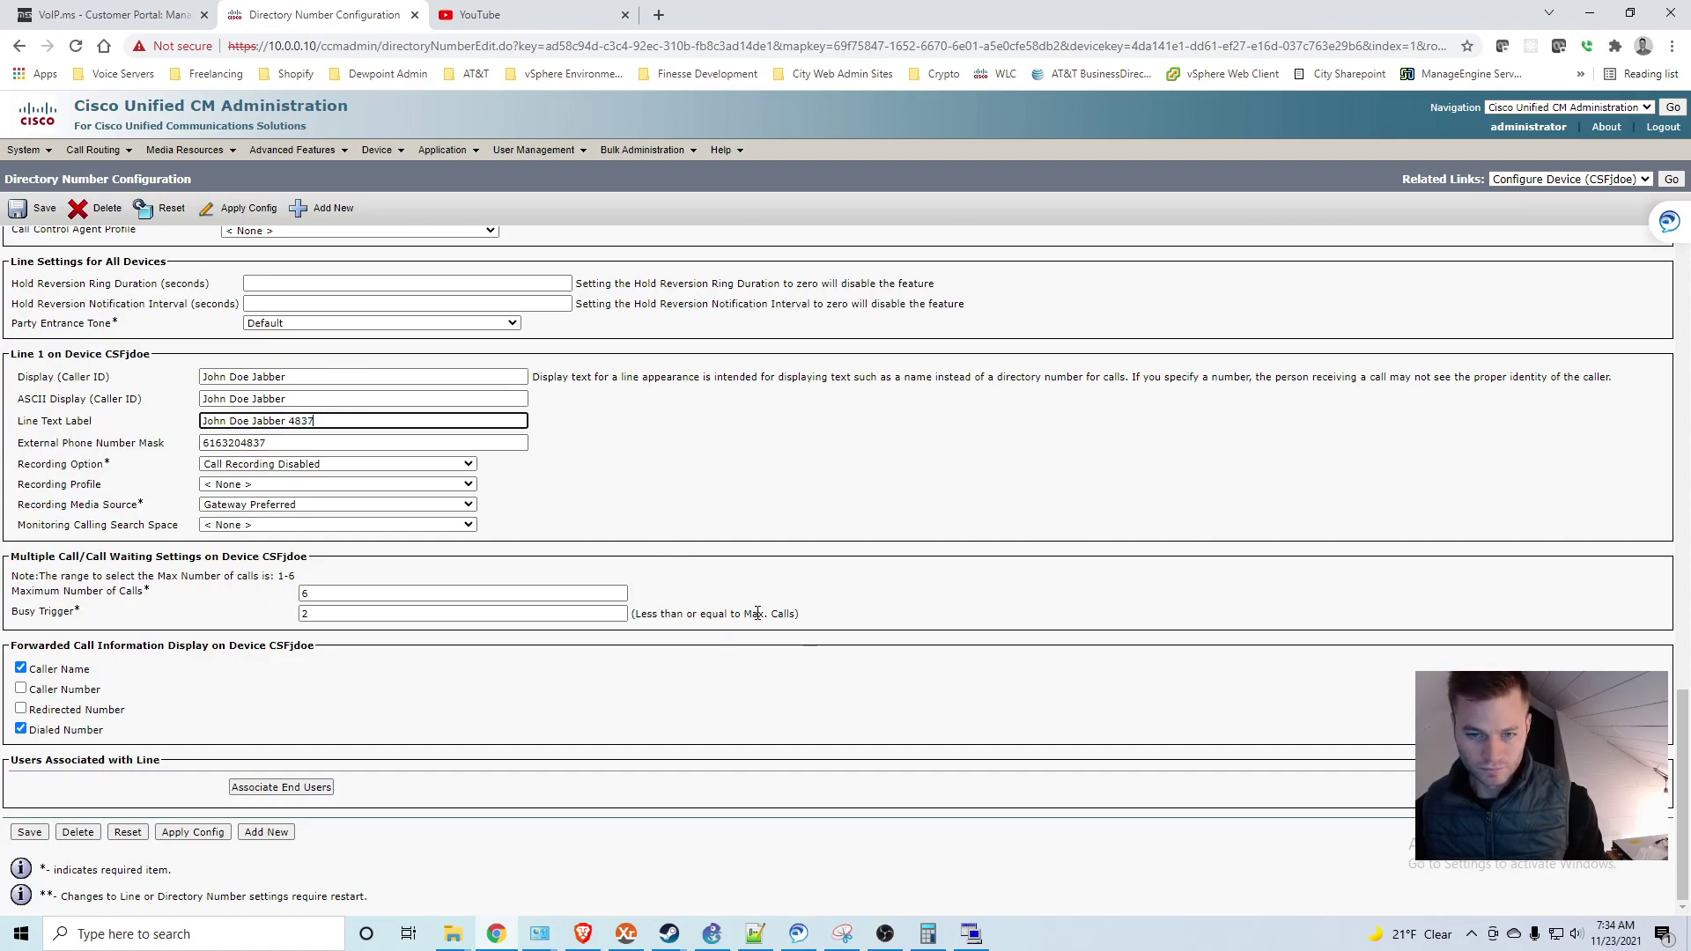
{"action": "left_click", "coordinate": [836, 670]}
{"action": "scroll", "coordinate": [845, 721], "scroll_direction": "up", "scroll_amount": 15}
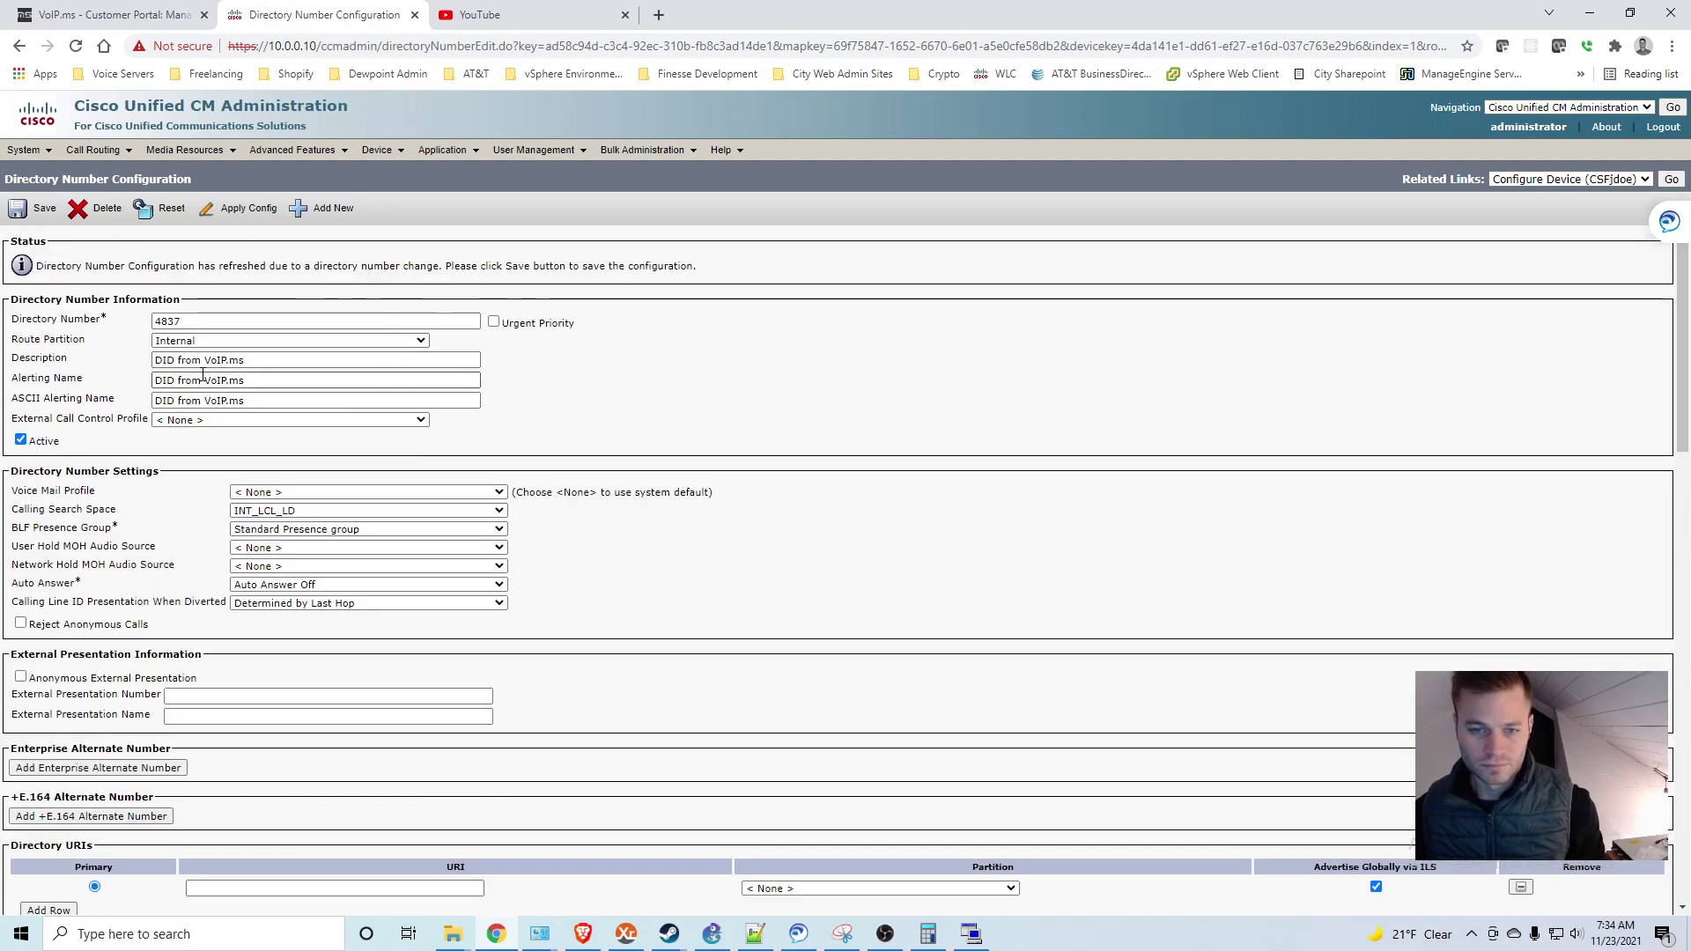
{"action": "left_click", "coordinate": [34, 209]}
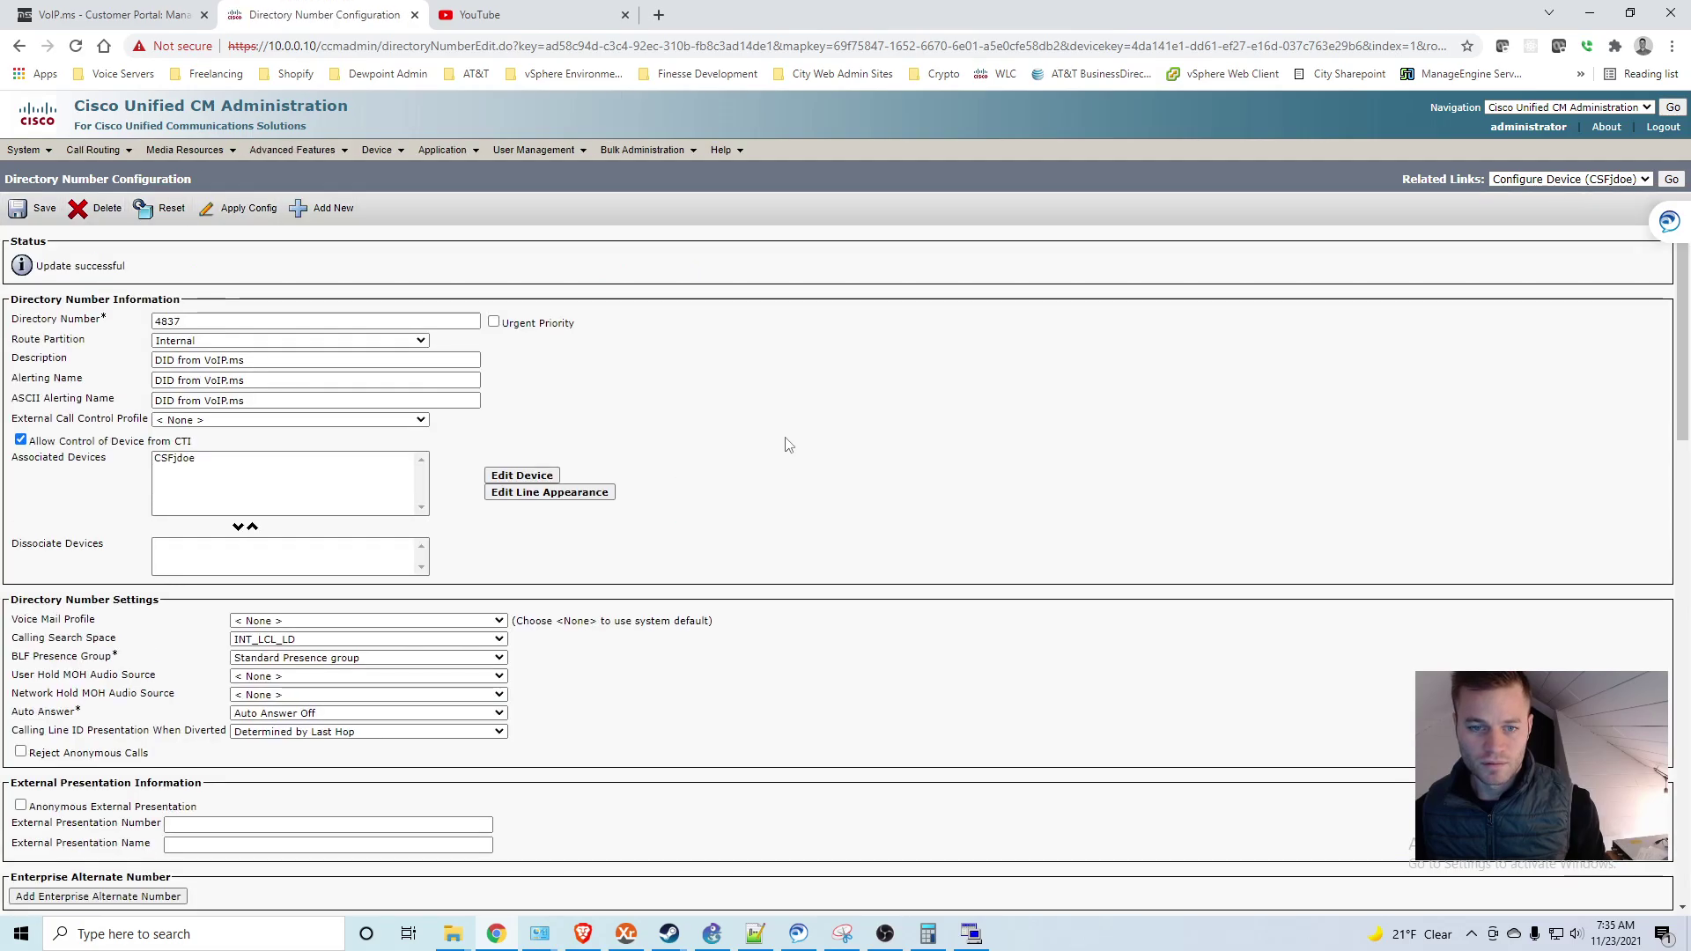
Step: Go back to the Jabber phone's device configuration via Related Links
{"action": "left_click", "coordinate": [1670, 179]}
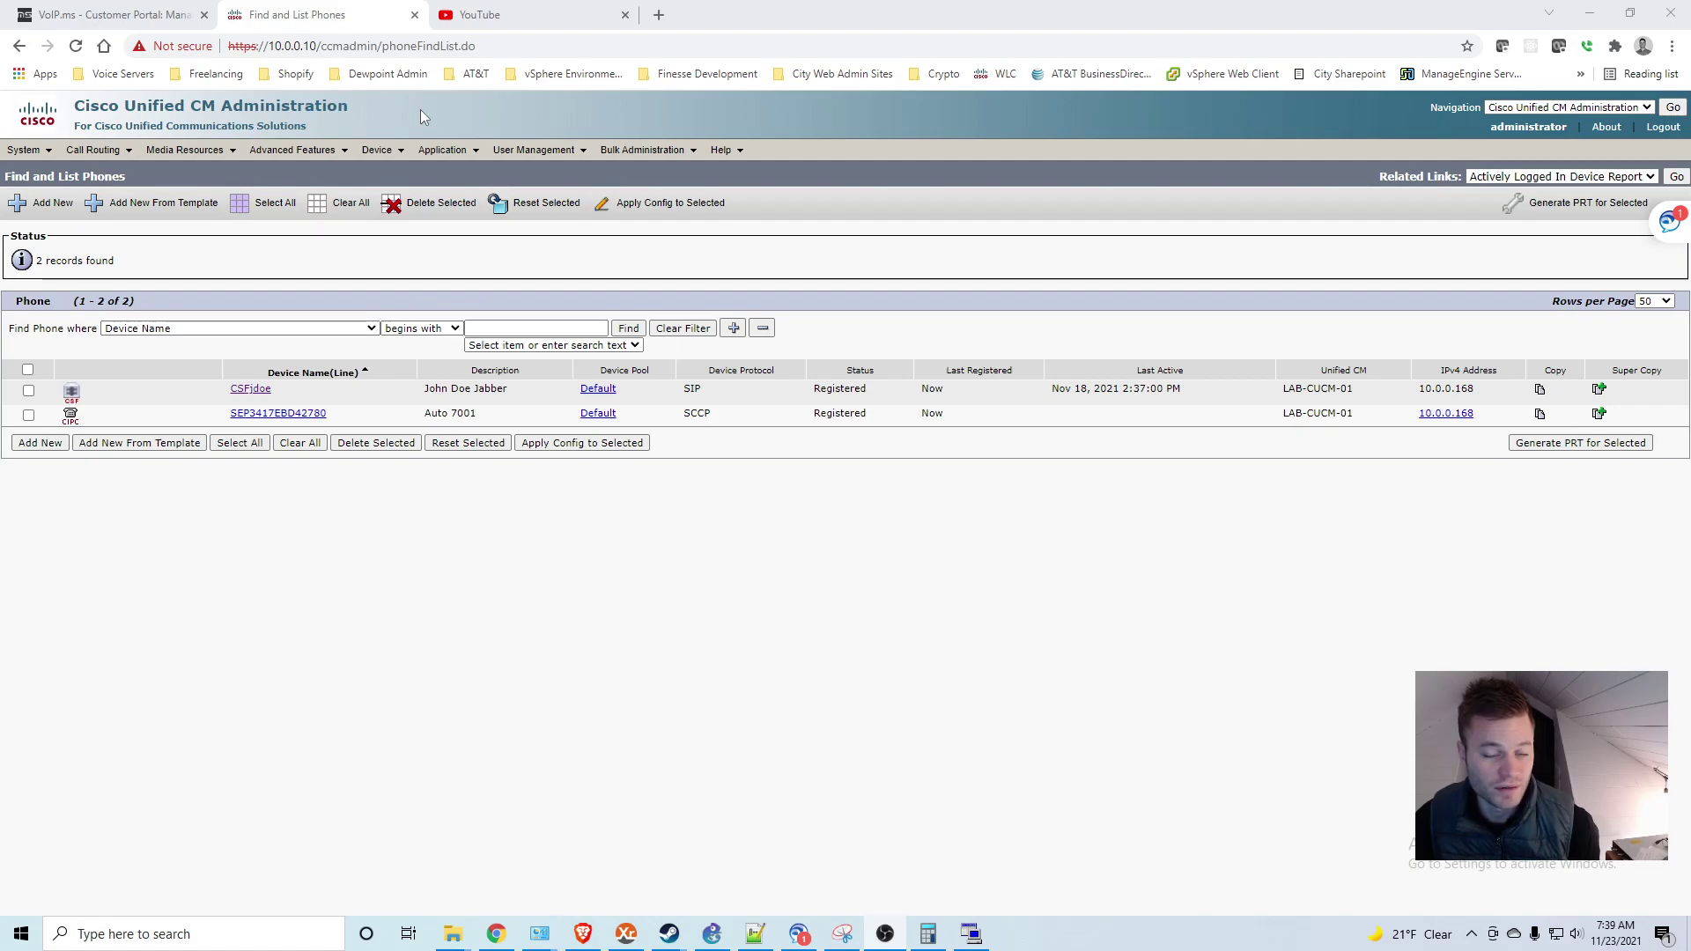
Step: Open translation pattern 616320XXXX, keep VoIP.ms_DIDs as its calling search space, and save it
{"action": "left_click", "coordinate": [92, 150]}
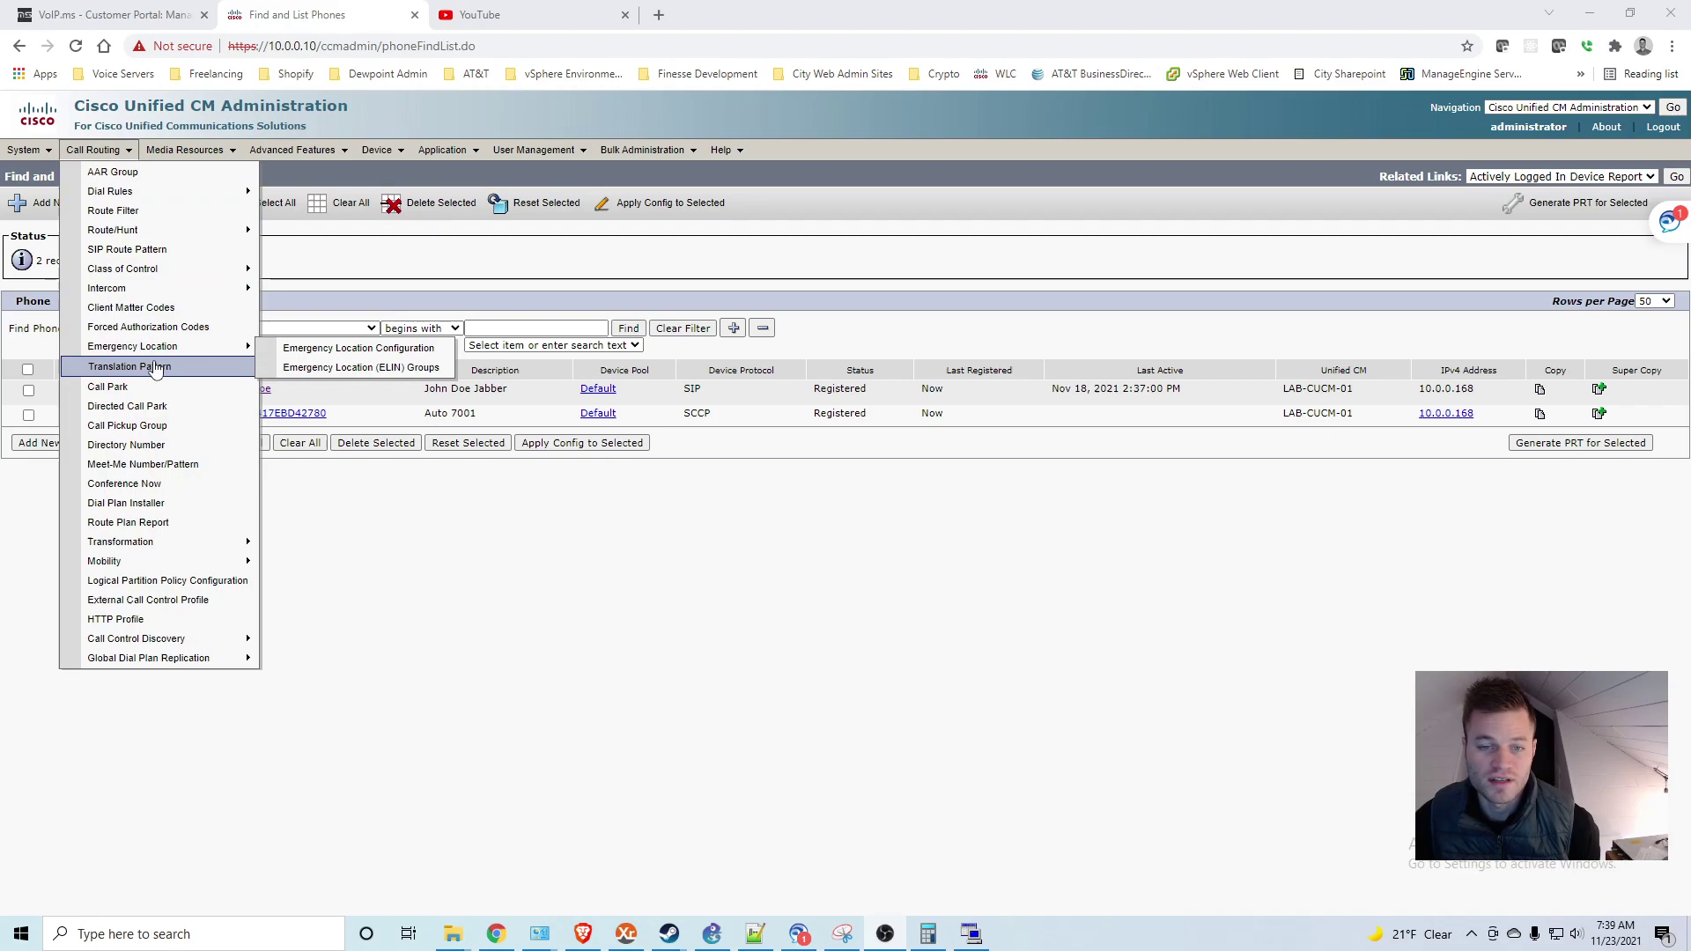
{"action": "left_click", "coordinate": [128, 368]}
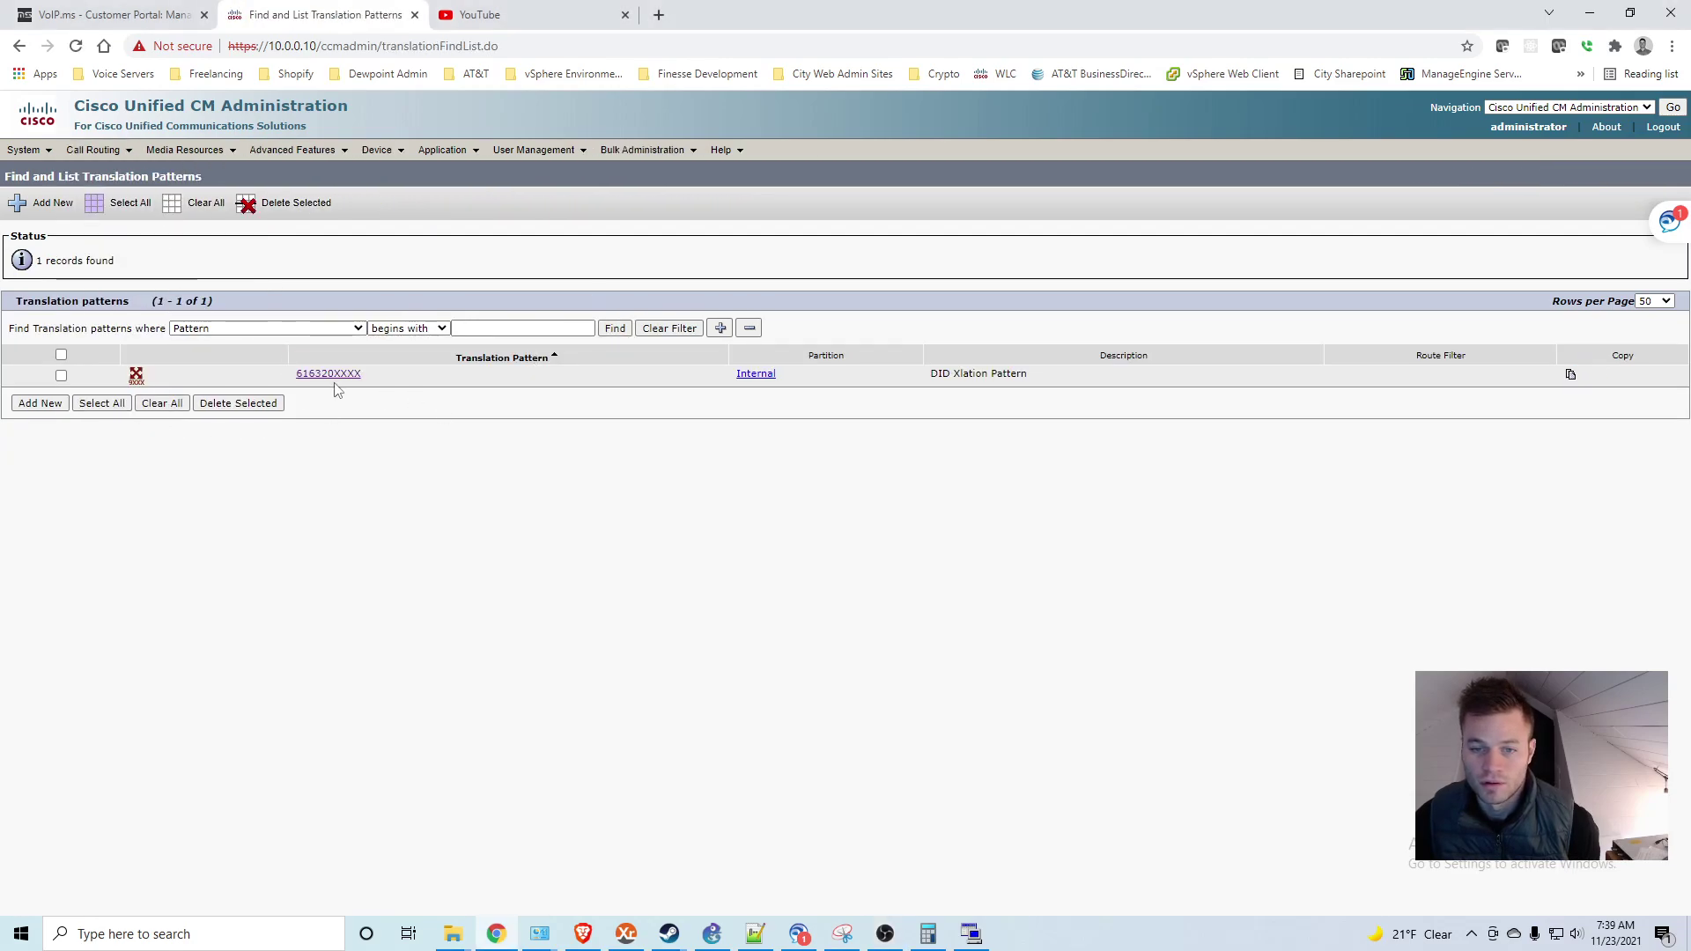
{"action": "left_click", "coordinate": [341, 377]}
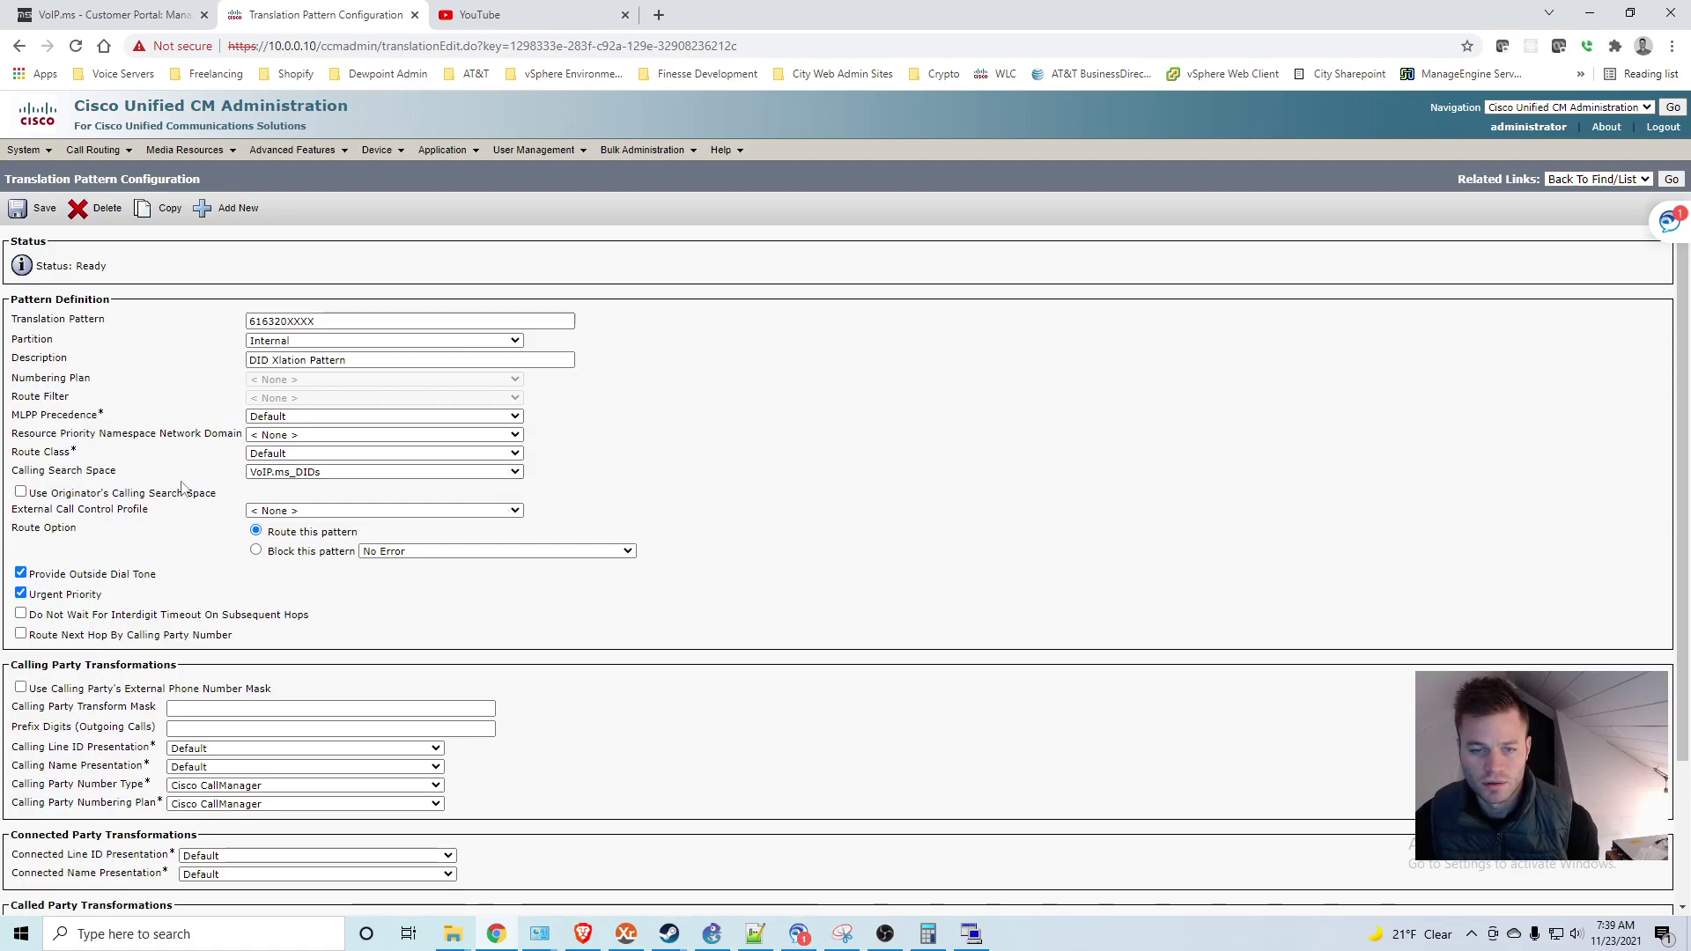
{"action": "left_click", "coordinate": [339, 473]}
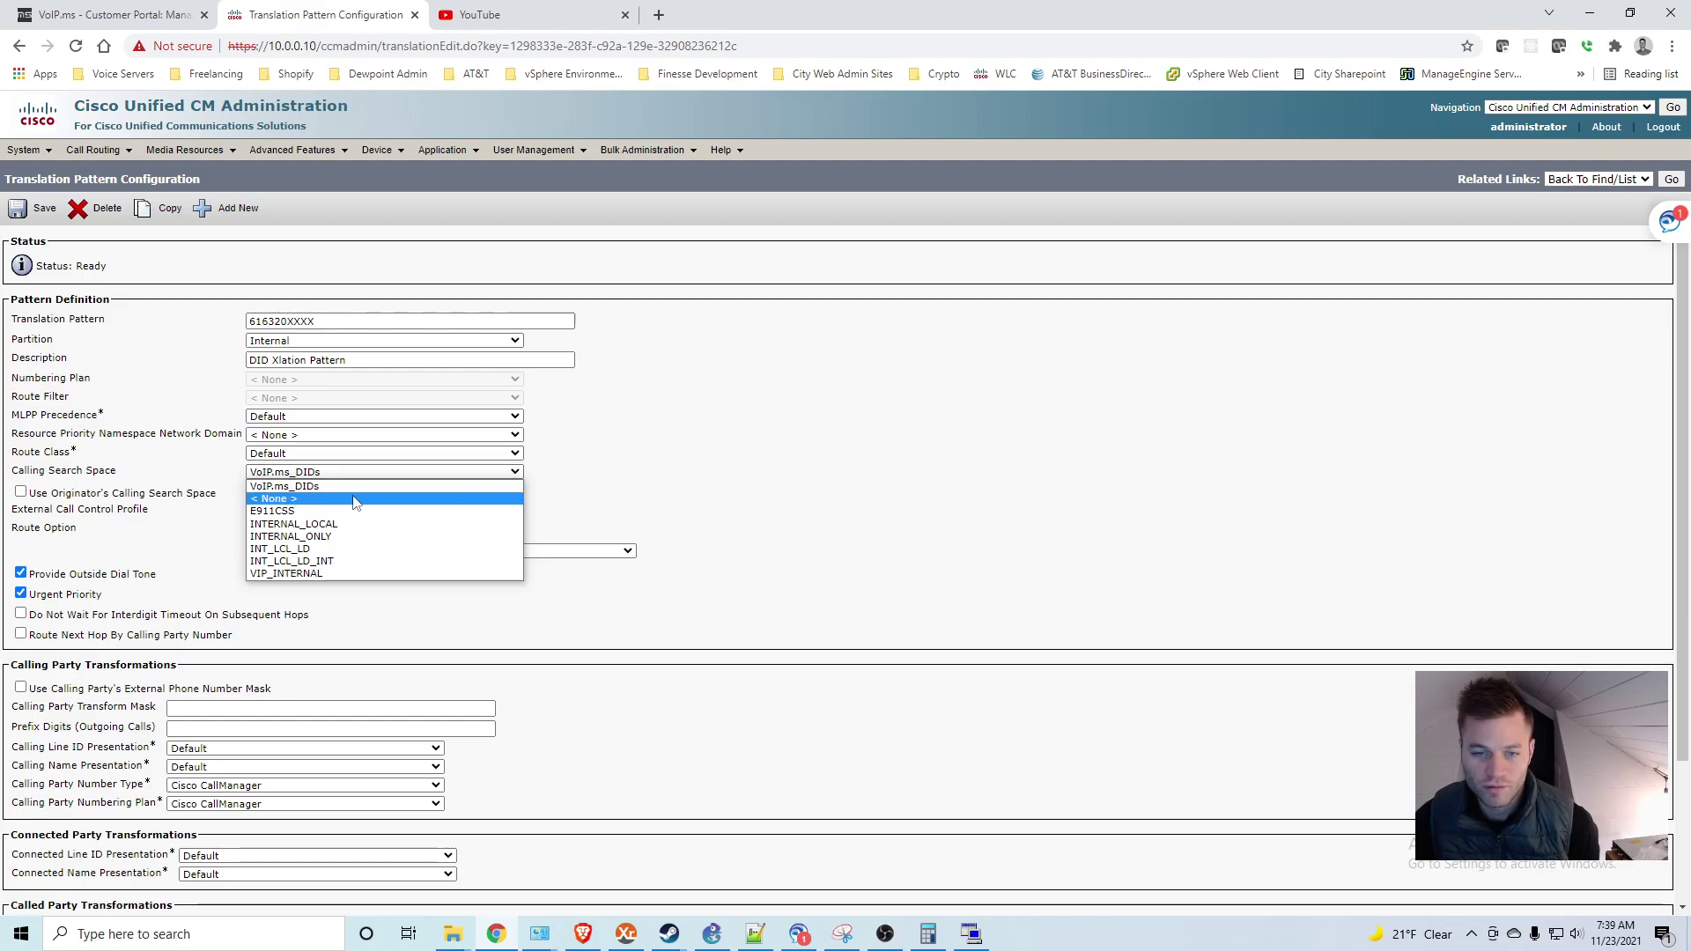
{"action": "left_click", "coordinate": [767, 509]}
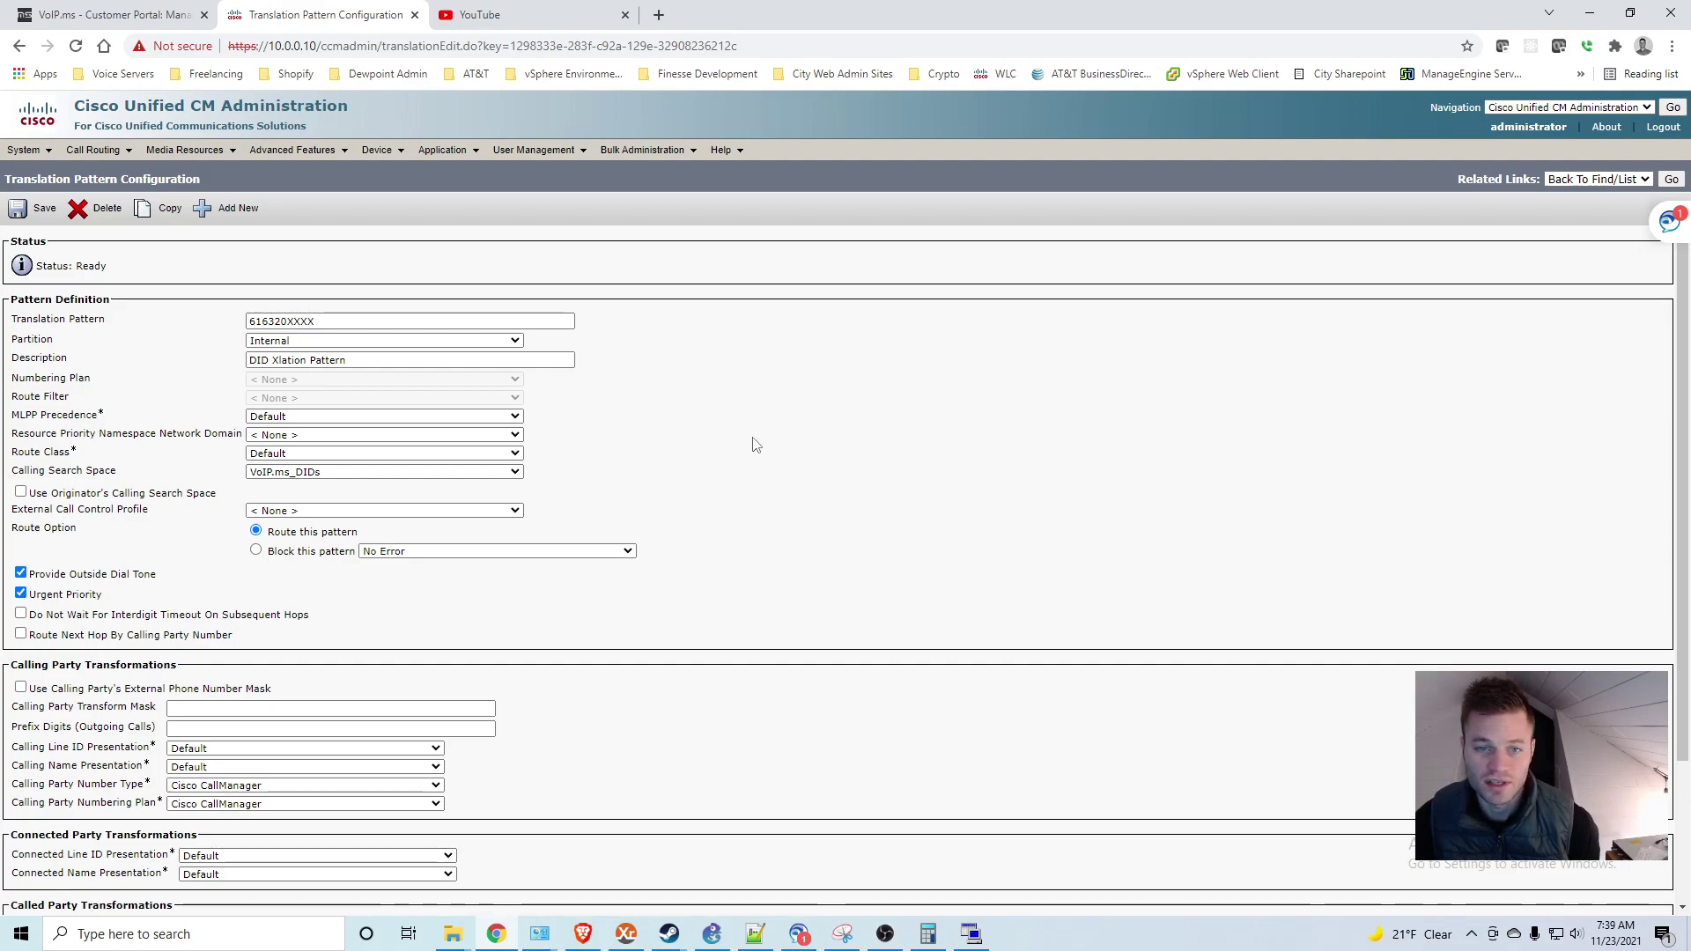
{"action": "left_click", "coordinate": [18, 208]}
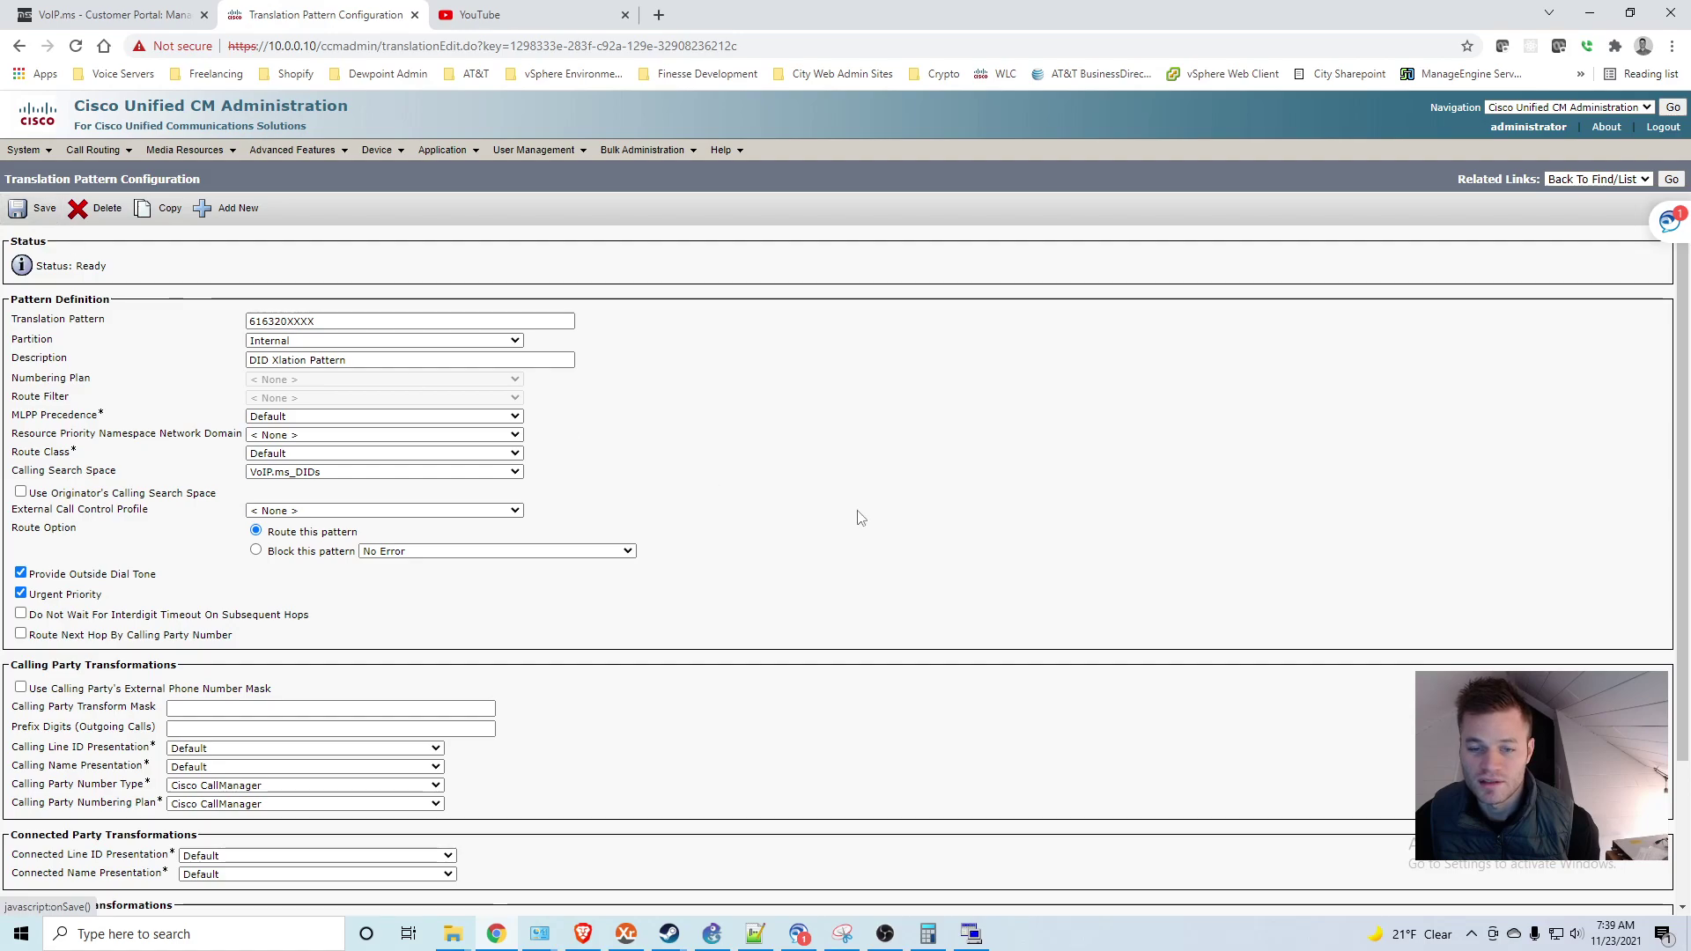
{"action": "left_click", "coordinate": [17, 209]}
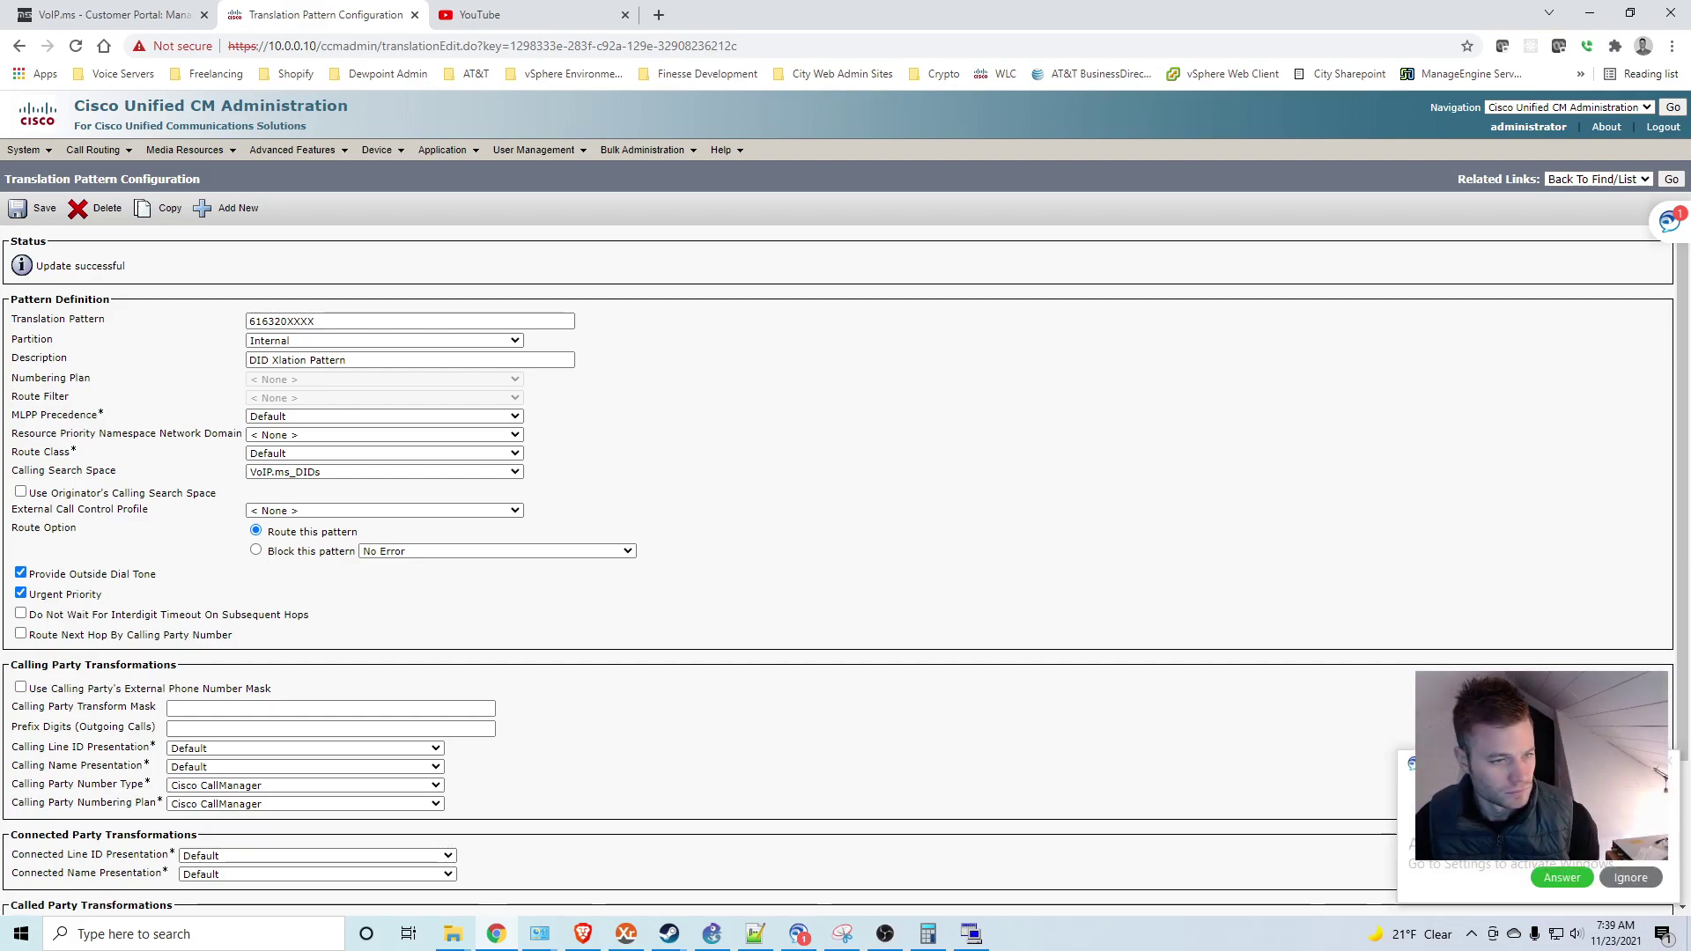
Step: Answer the incoming Jabber test call and drag its call window off to the left
{"action": "left_click", "coordinate": [1559, 879]}
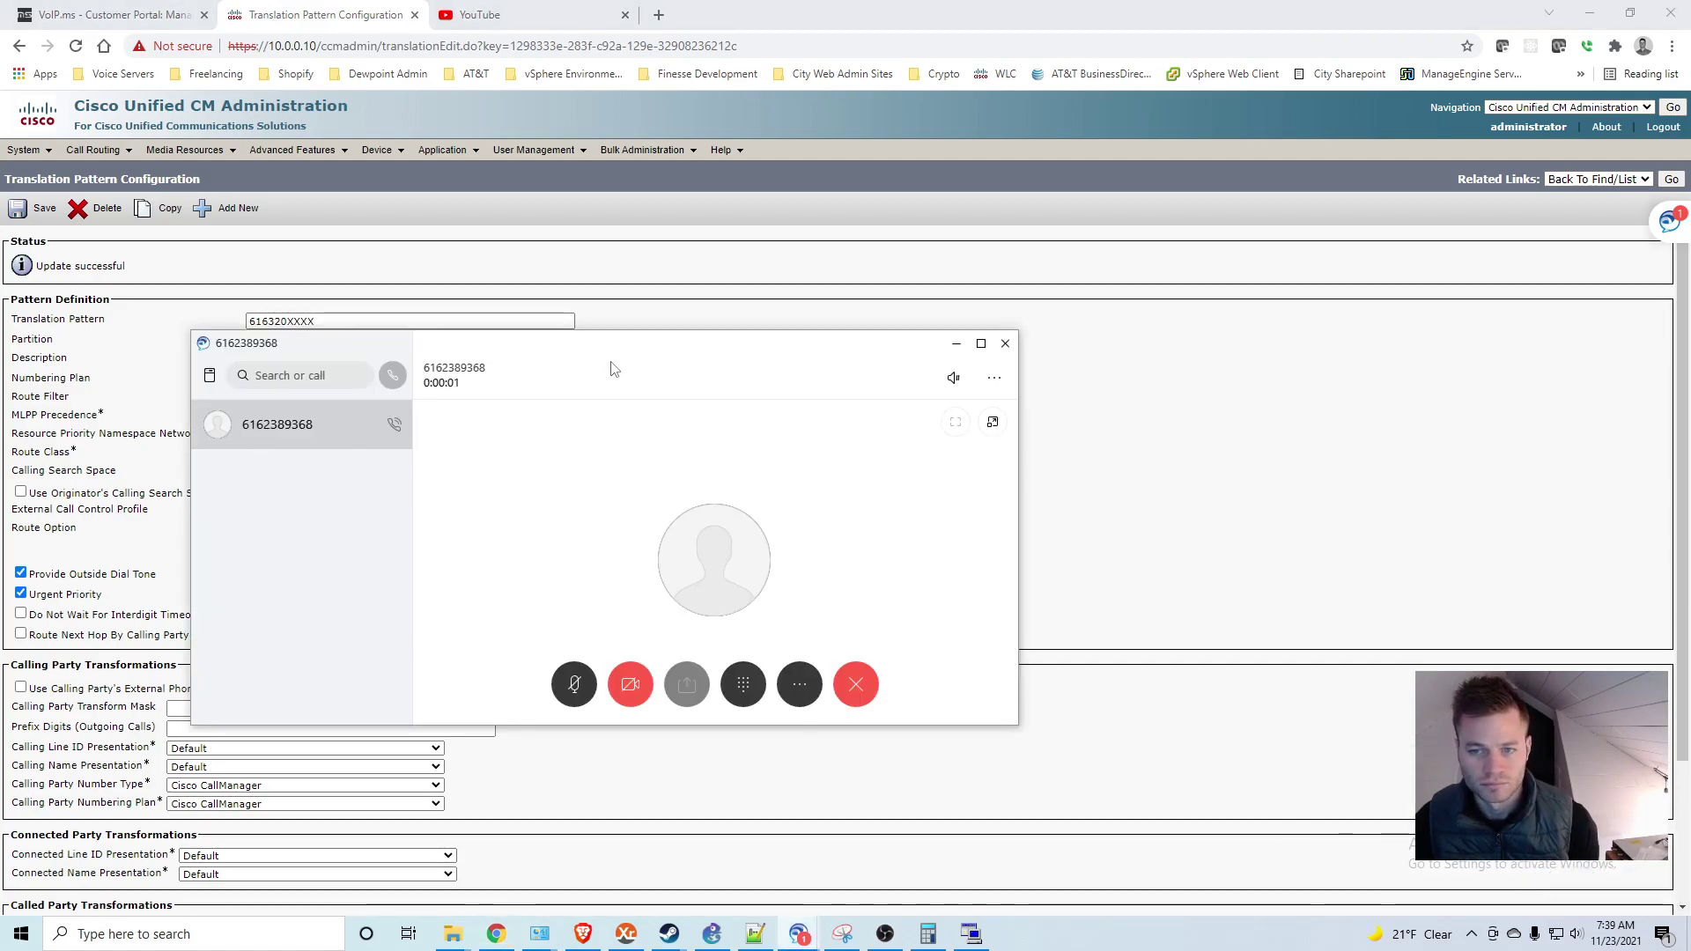
{"action": "left_click_drag", "start_coordinate": [484, 379], "coordinate": [0, 288]}
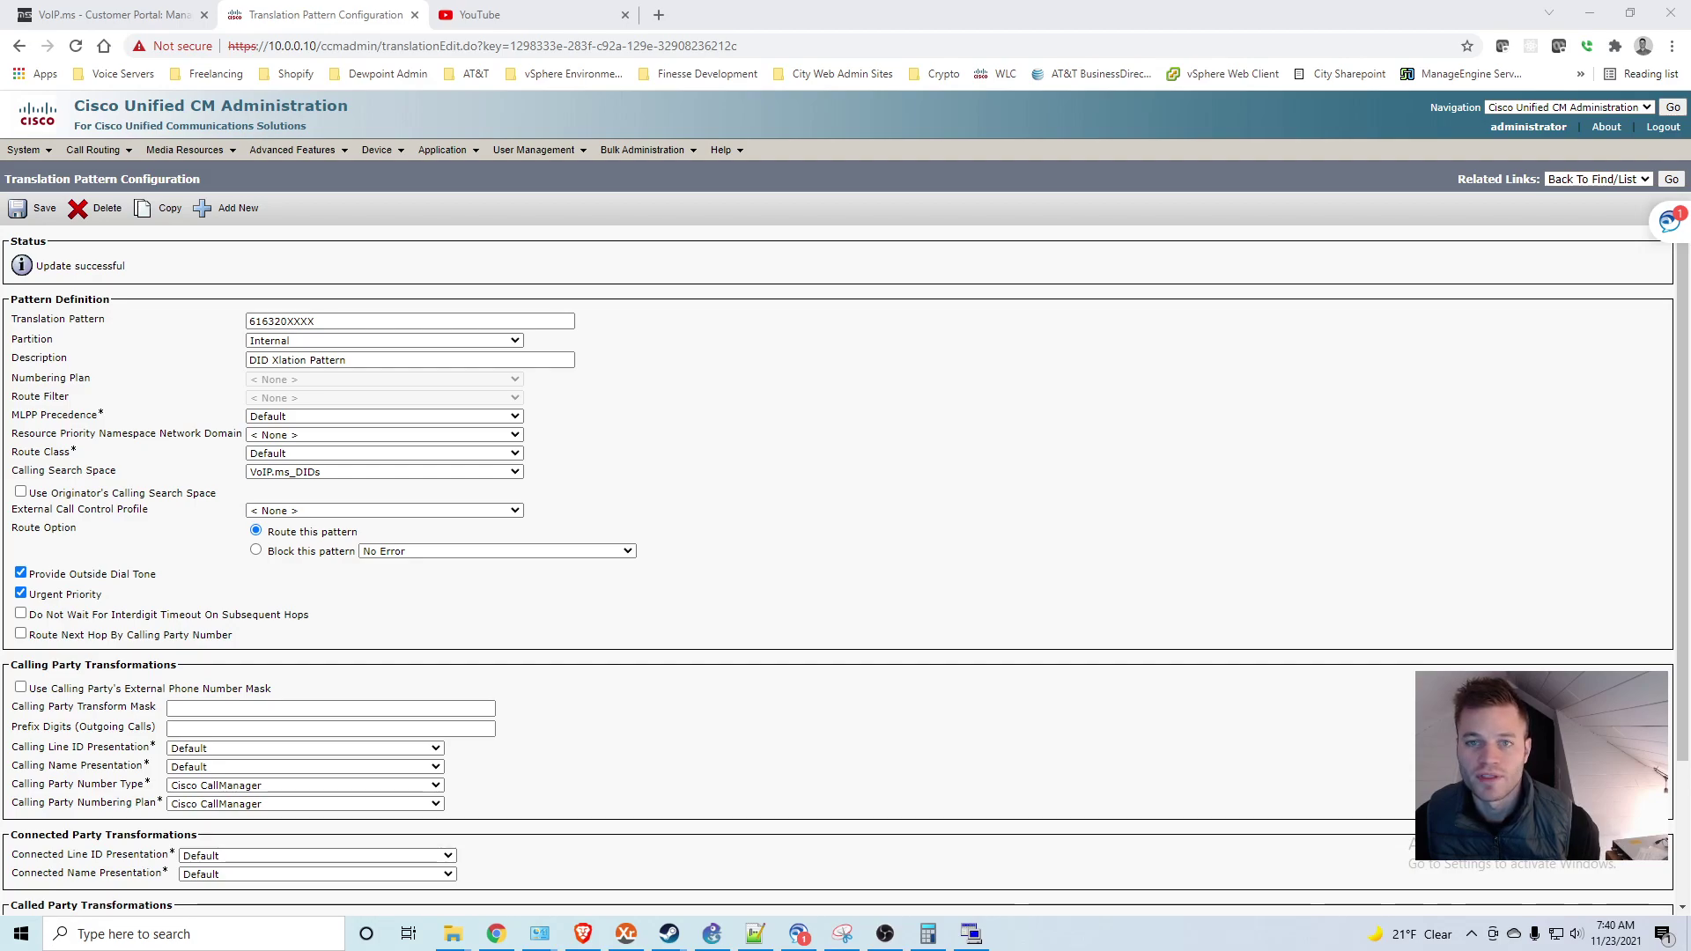
Step: Switch to the VoIP.ms Customer Portal tab showing Edit DID Settings
{"action": "key", "text": "ctrl+shift+Tab"}
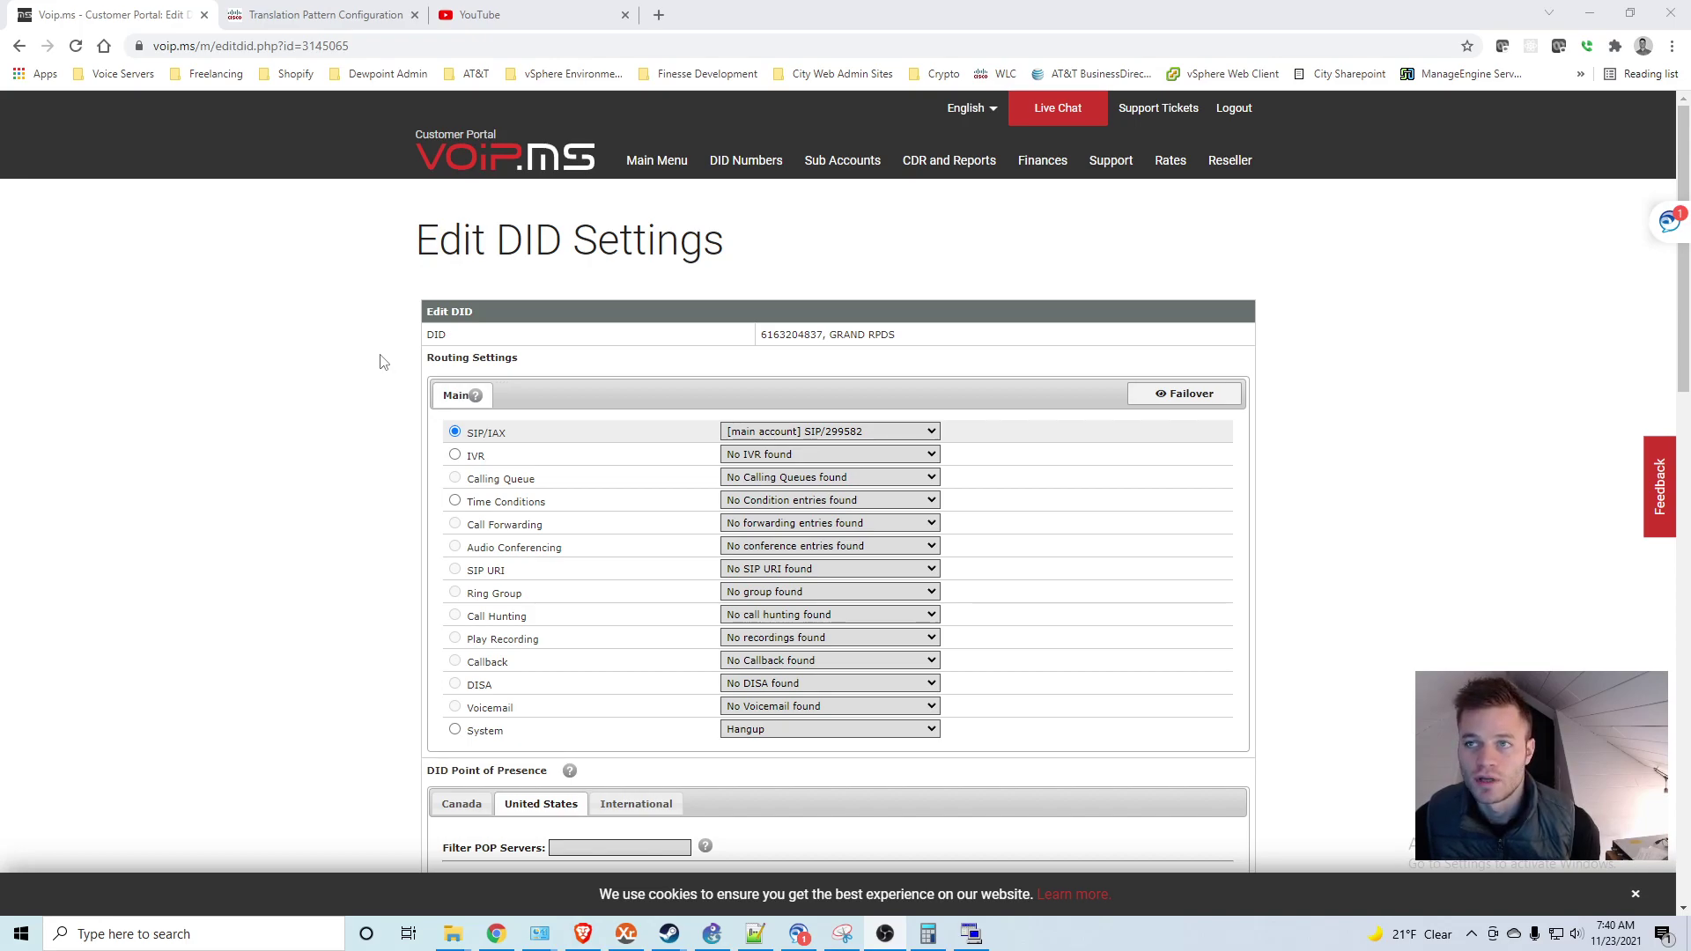
Step: Check the DID's SIP/IAX routing and New York 4 POP, then bring up the PuTTY router session
{"action": "scroll", "coordinate": [385, 387], "scroll_direction": "down", "scroll_amount": 2}
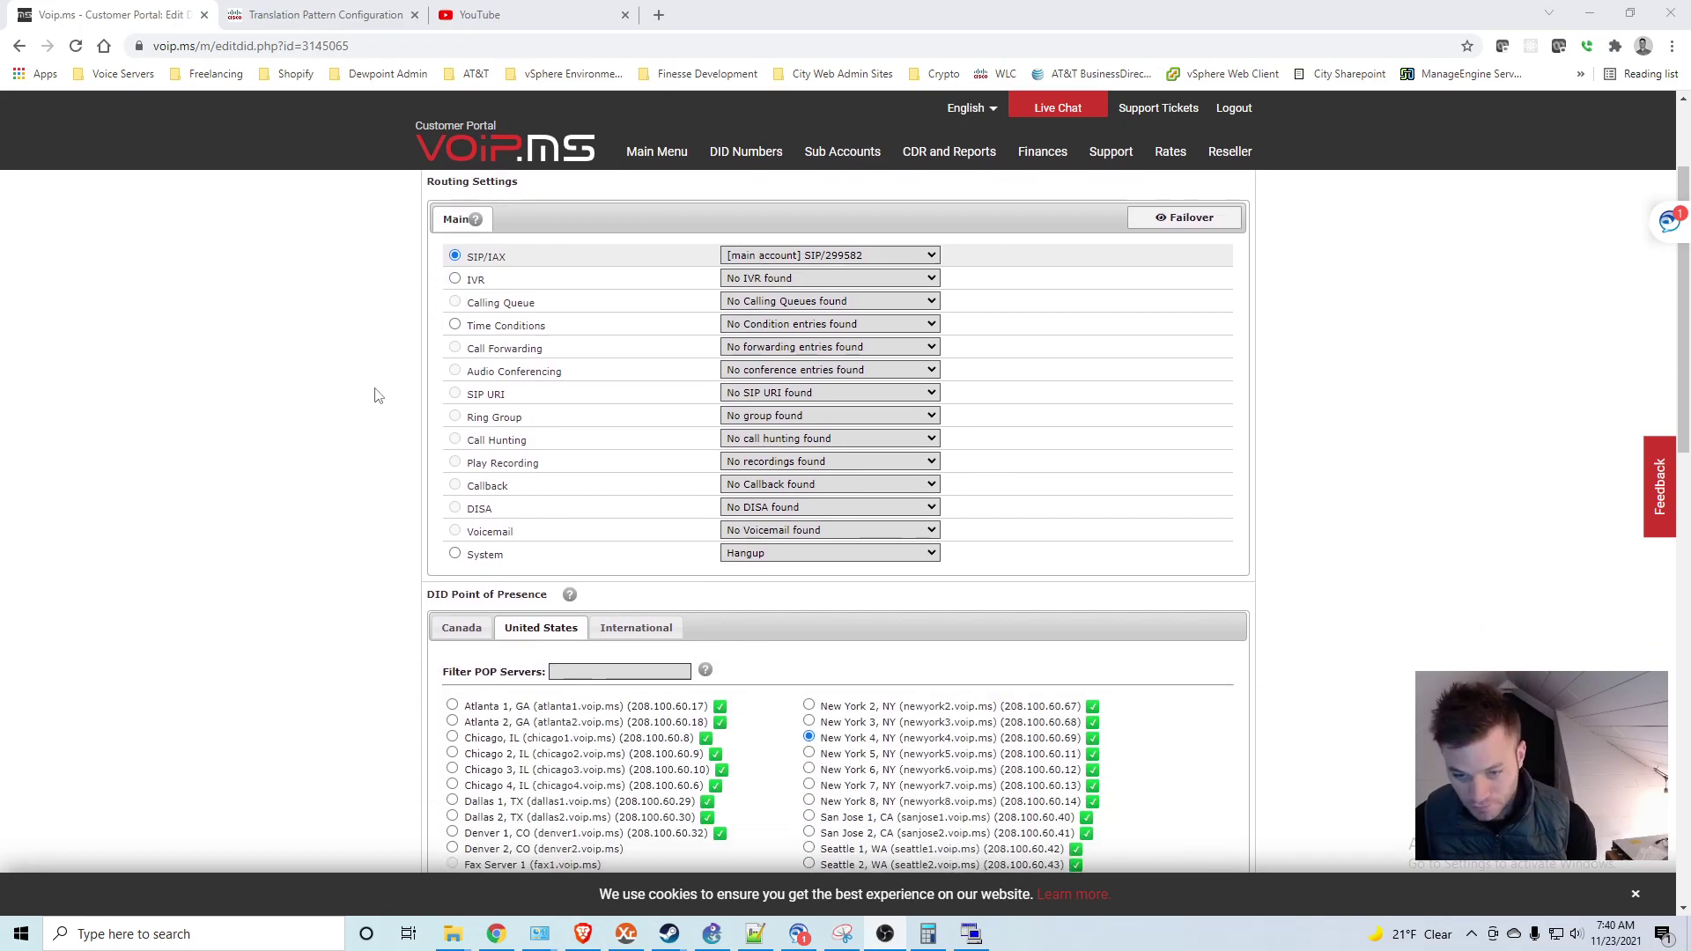
{"action": "scroll", "coordinate": [406, 376], "scroll_direction": "down", "scroll_amount": 1}
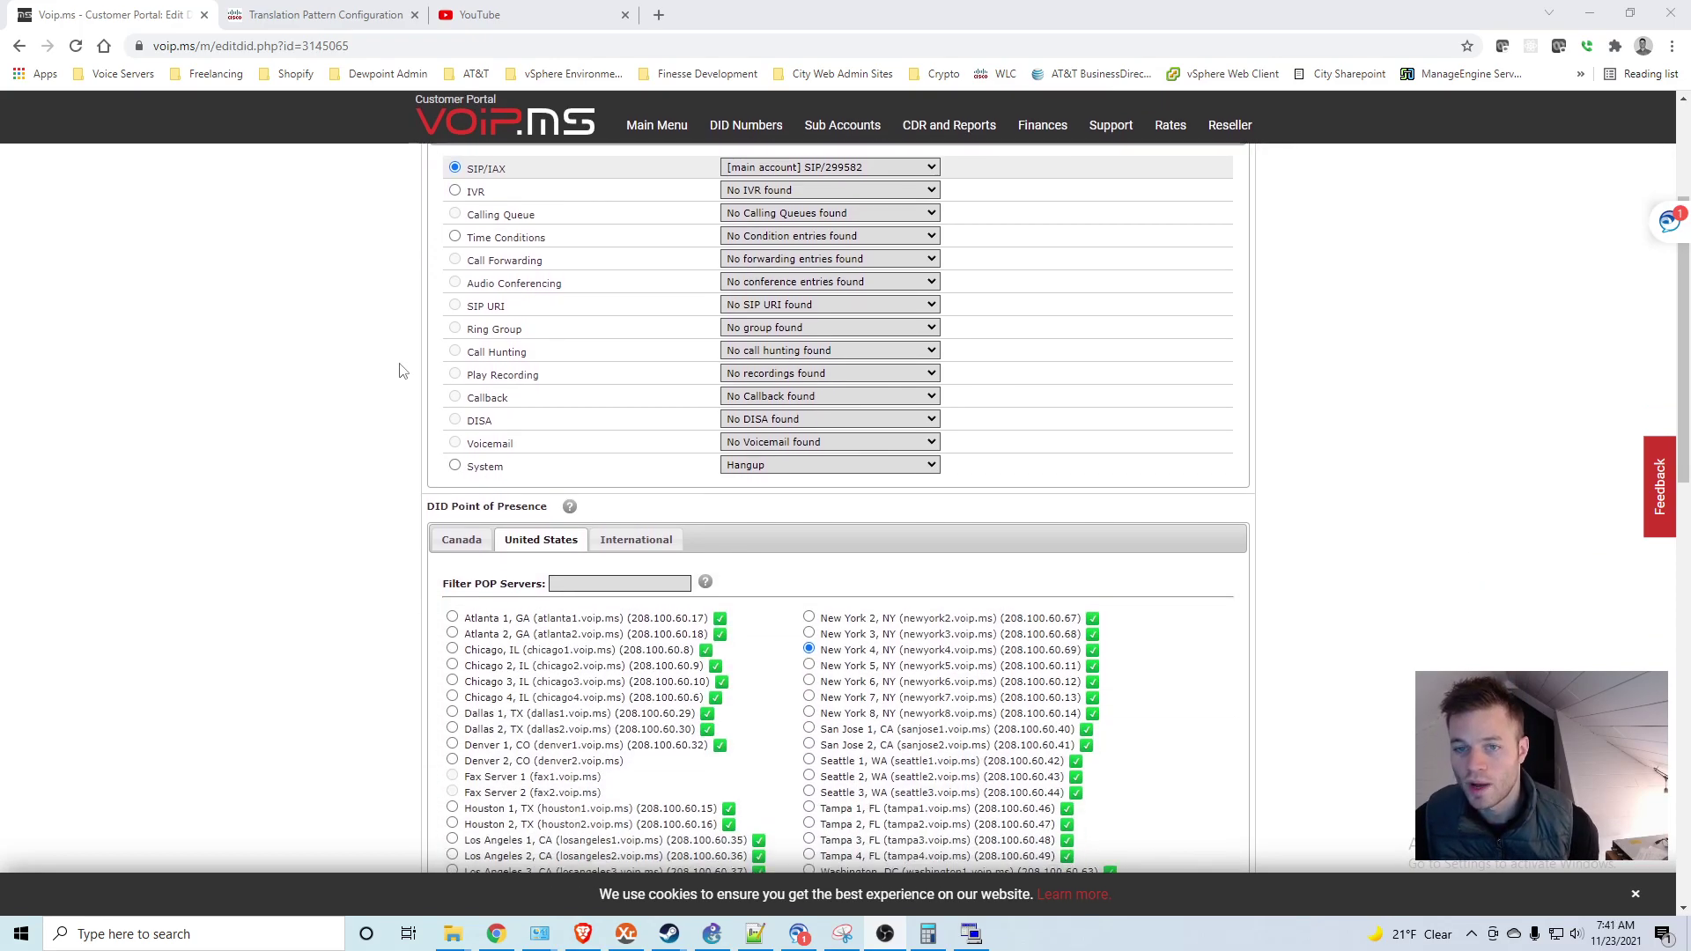
{"action": "scroll", "coordinate": [400, 371], "scroll_direction": "up", "scroll_amount": 3}
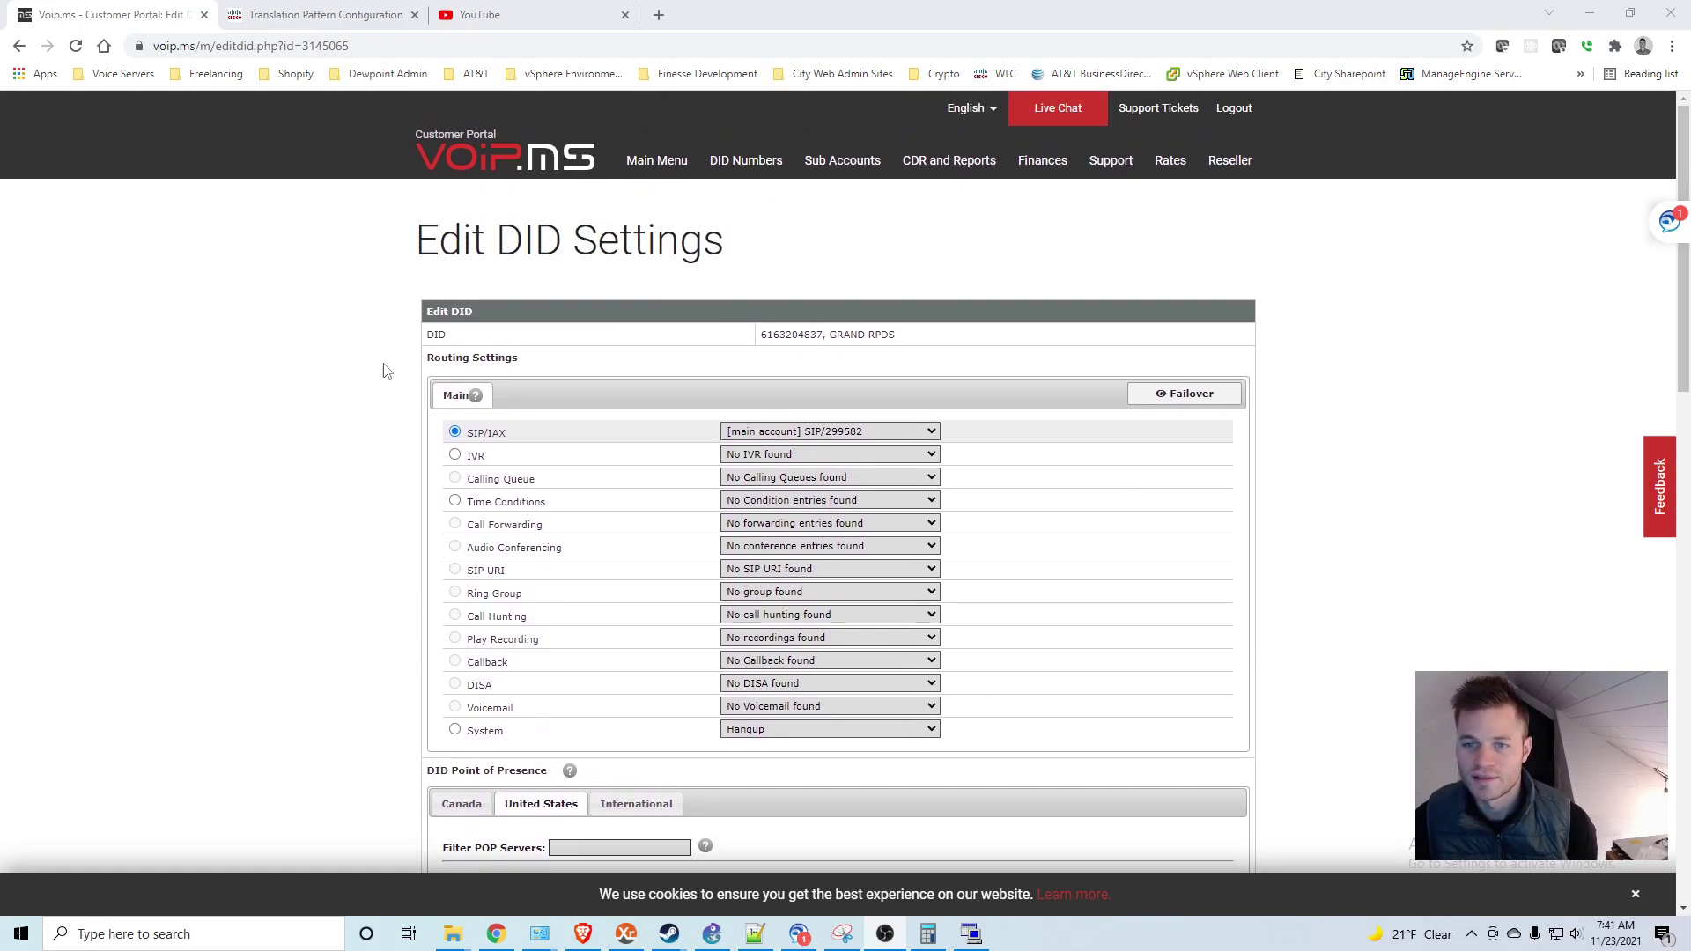
{"action": "scroll", "coordinate": [326, 395], "scroll_direction": "down", "scroll_amount": 4}
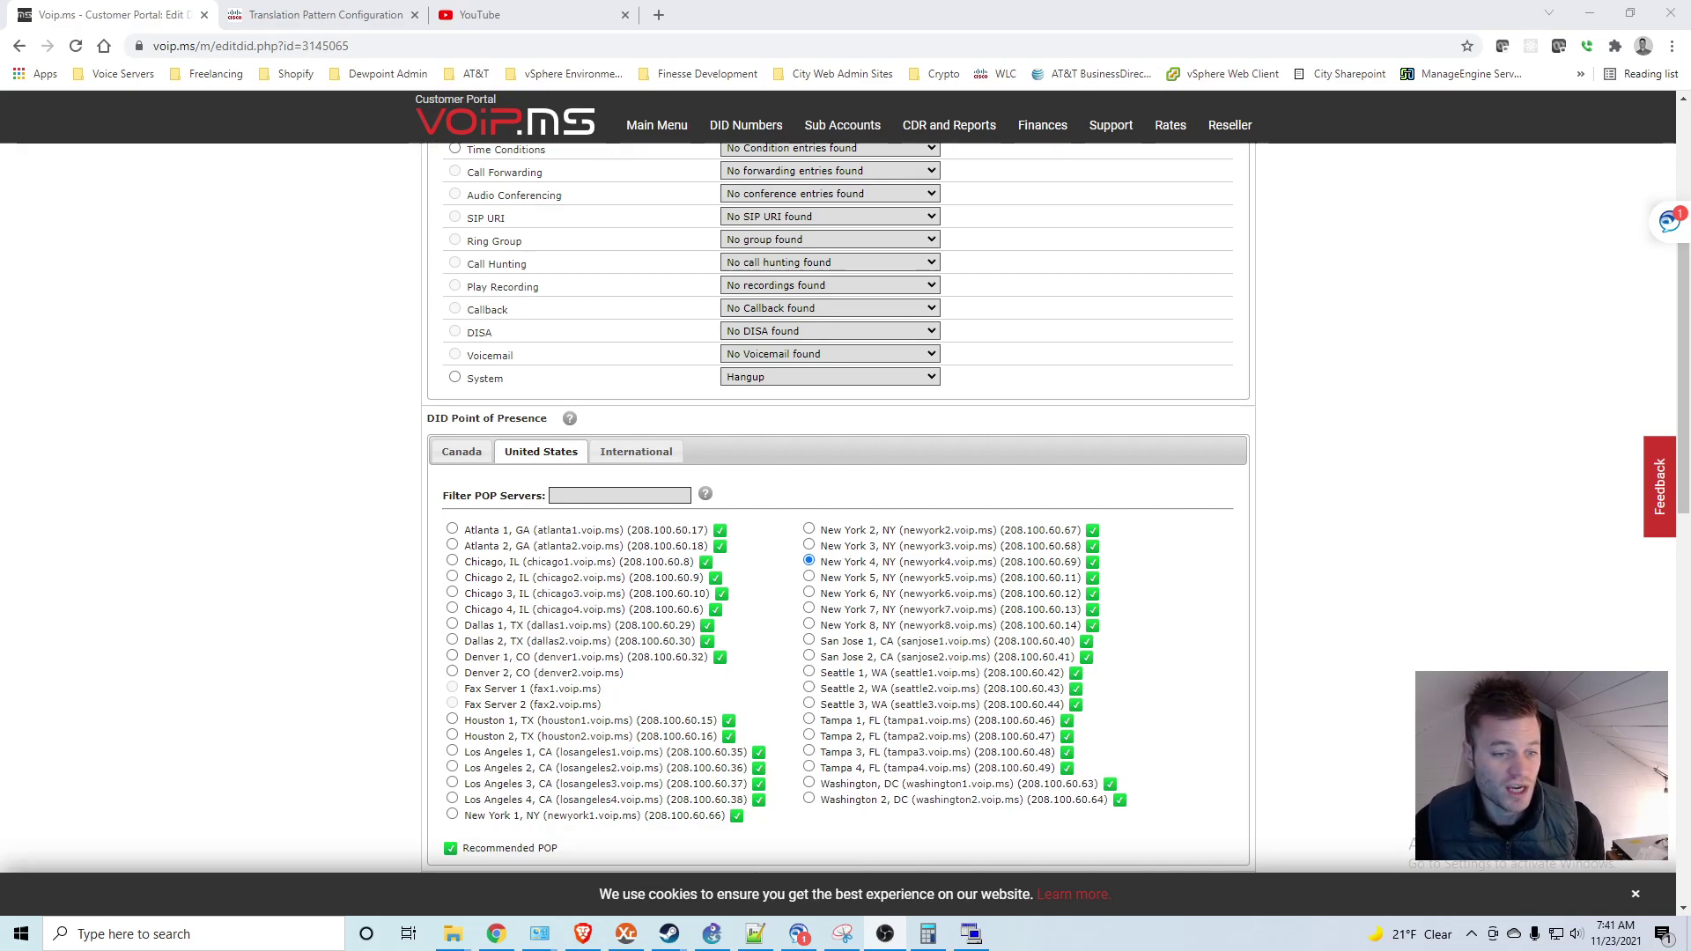
{"action": "key", "text": "super+shift+Right"}
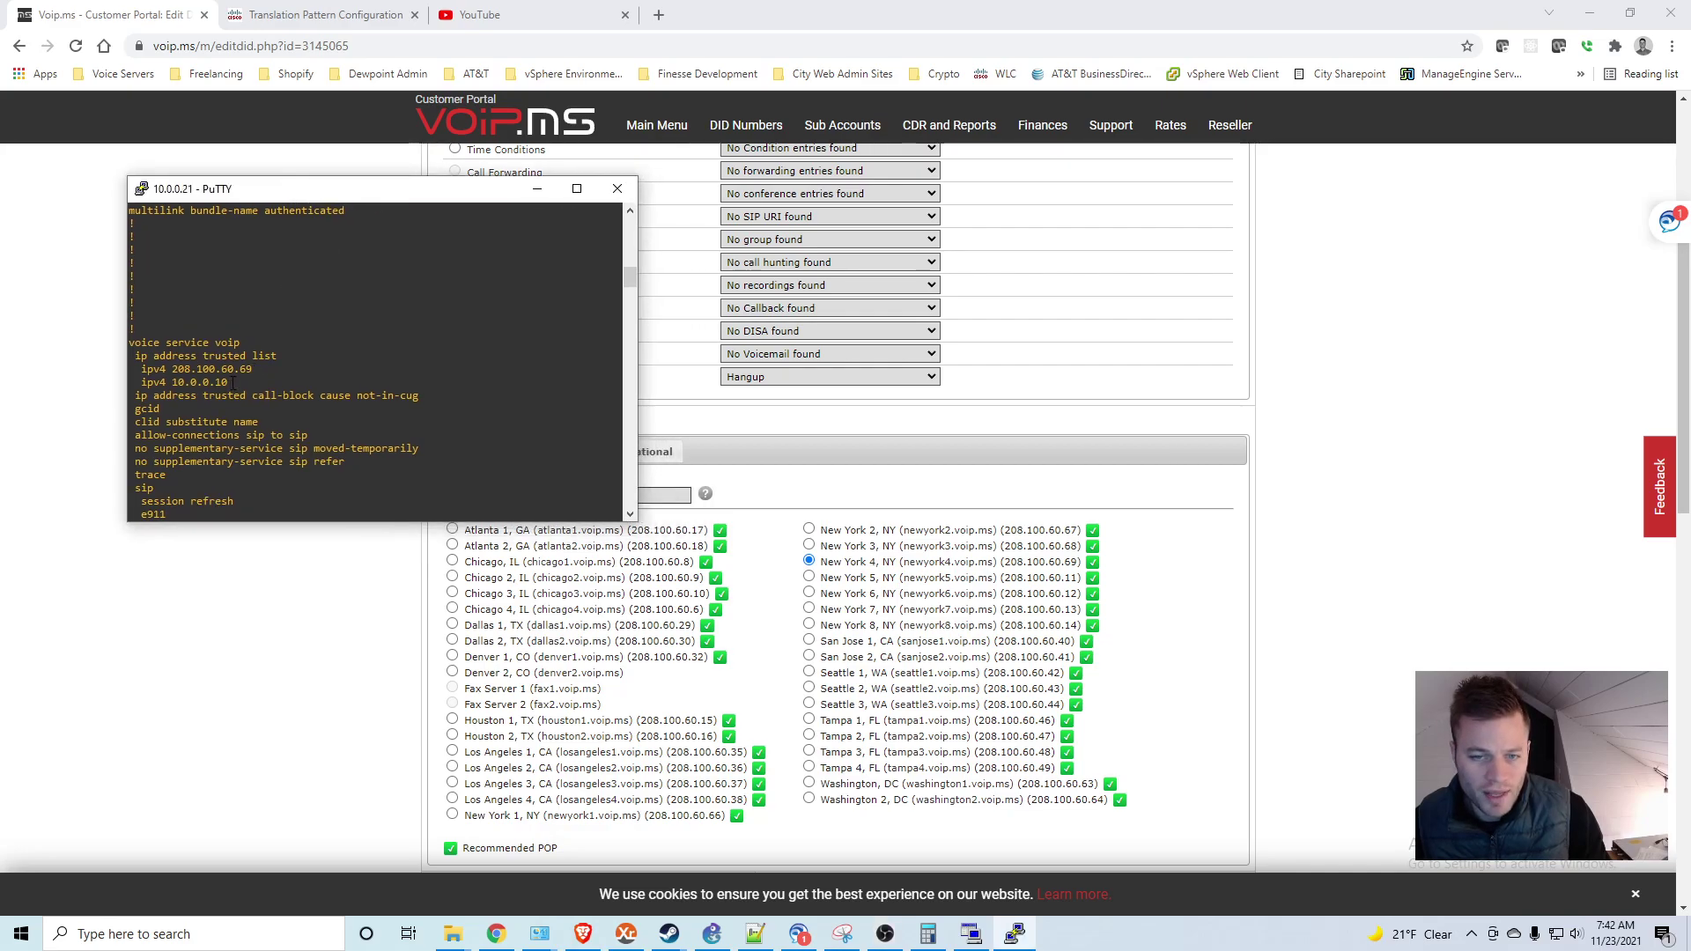
Step: Highlight trusted-list addresses 208.100.60.69 and 10.0.0.10, then move the PuTTY window lower
{"action": "left_click_drag", "start_coordinate": [232, 383], "coordinate": [137, 374]}
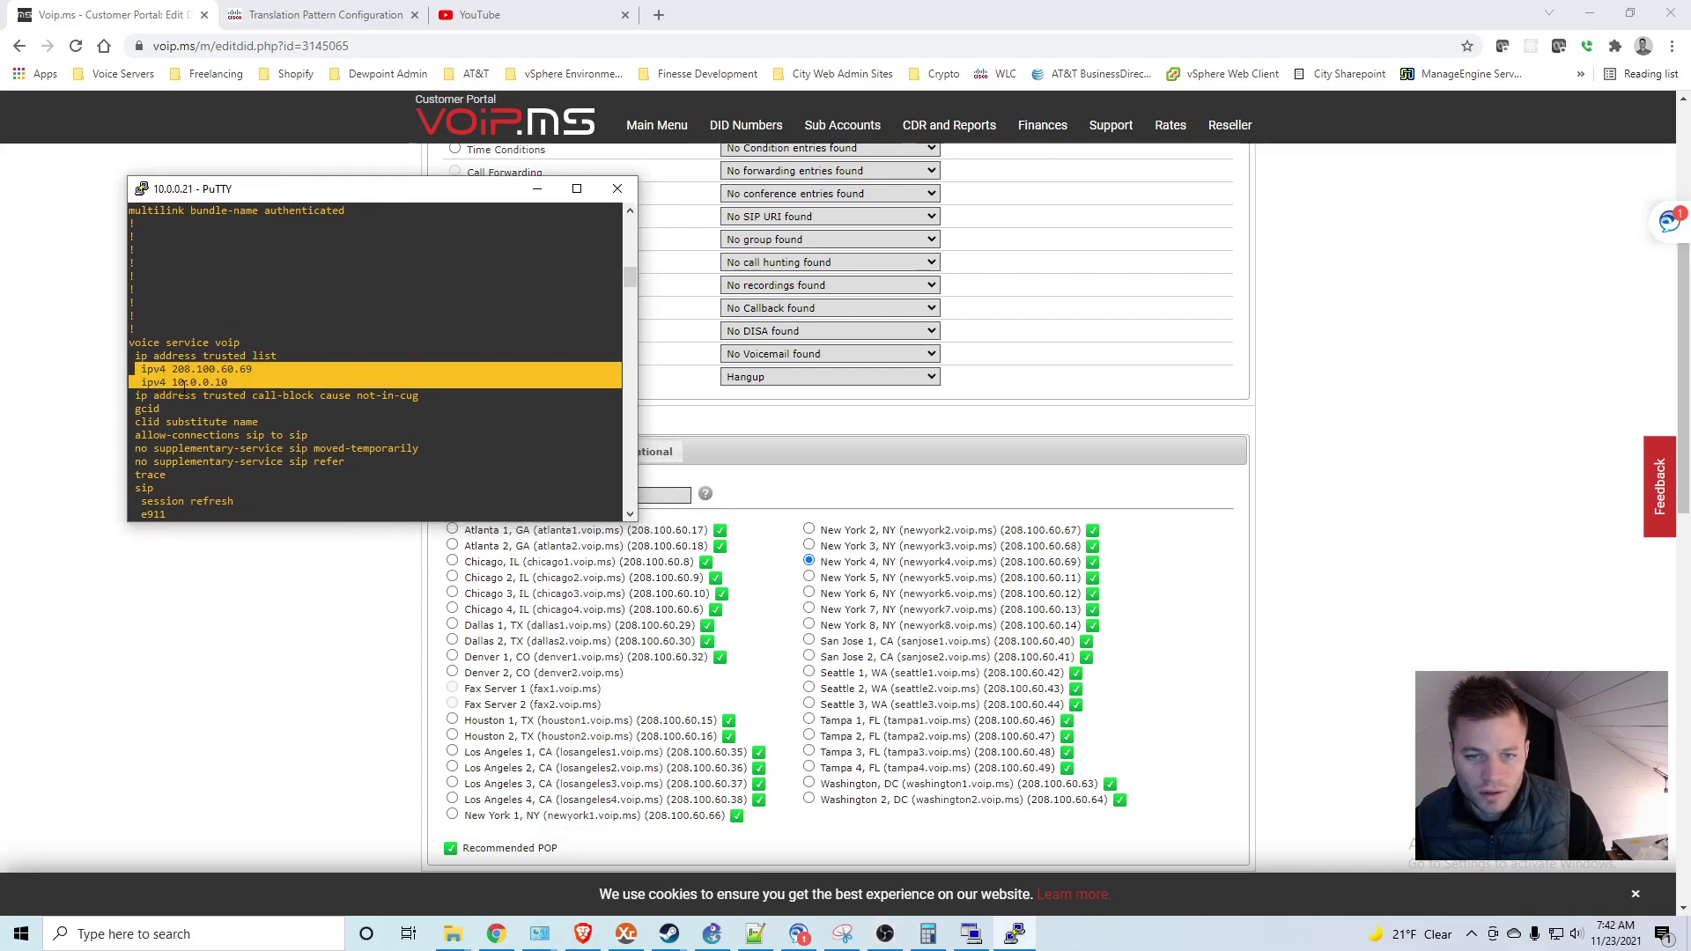
{"action": "left_click_drag", "start_coordinate": [489, 192], "coordinate": [407, 387]}
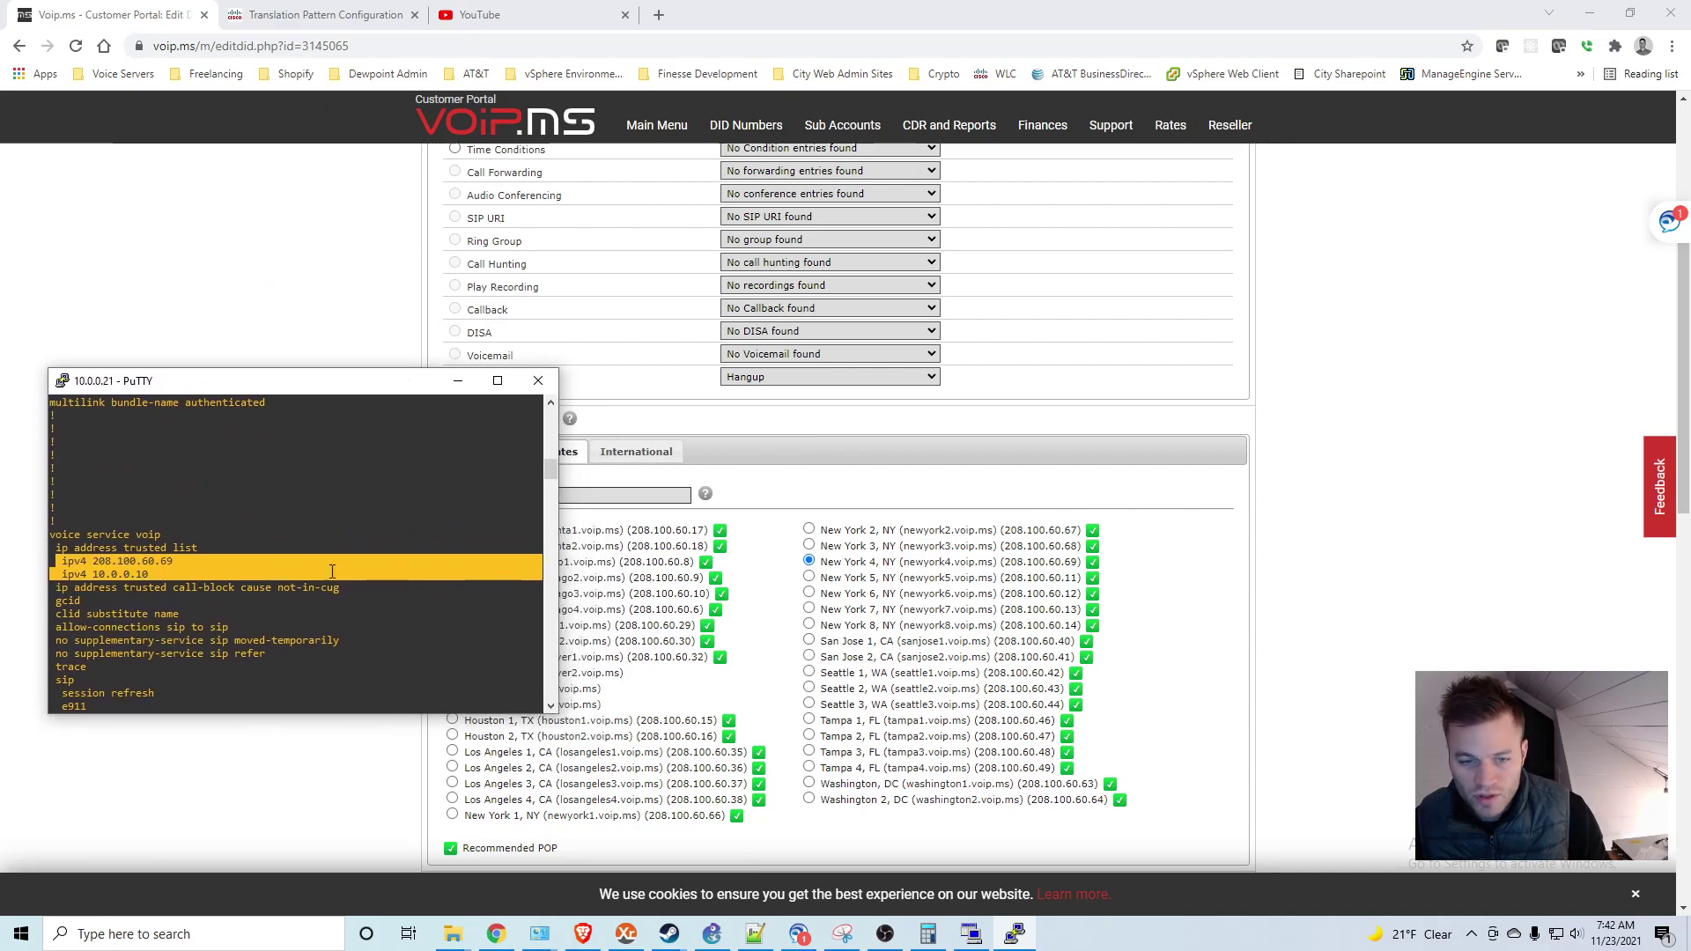